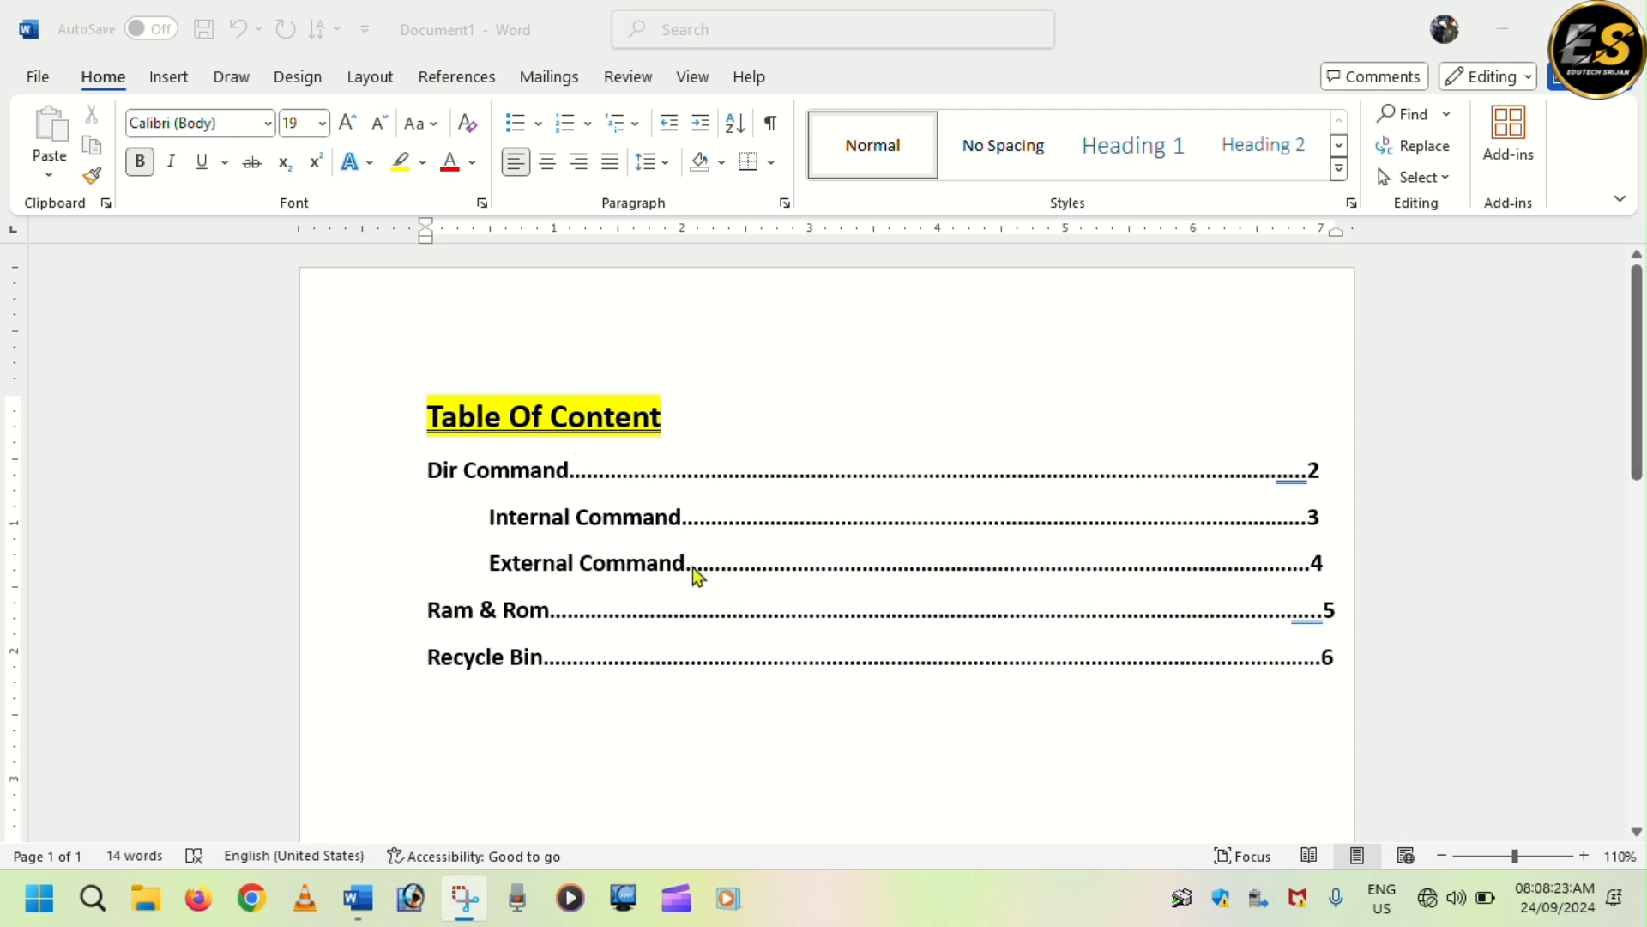
pyautogui.scroll(-2, 695, 577)
pyautogui.scroll(-2, 695, 575)
pyautogui.scroll(4, 695, 575)
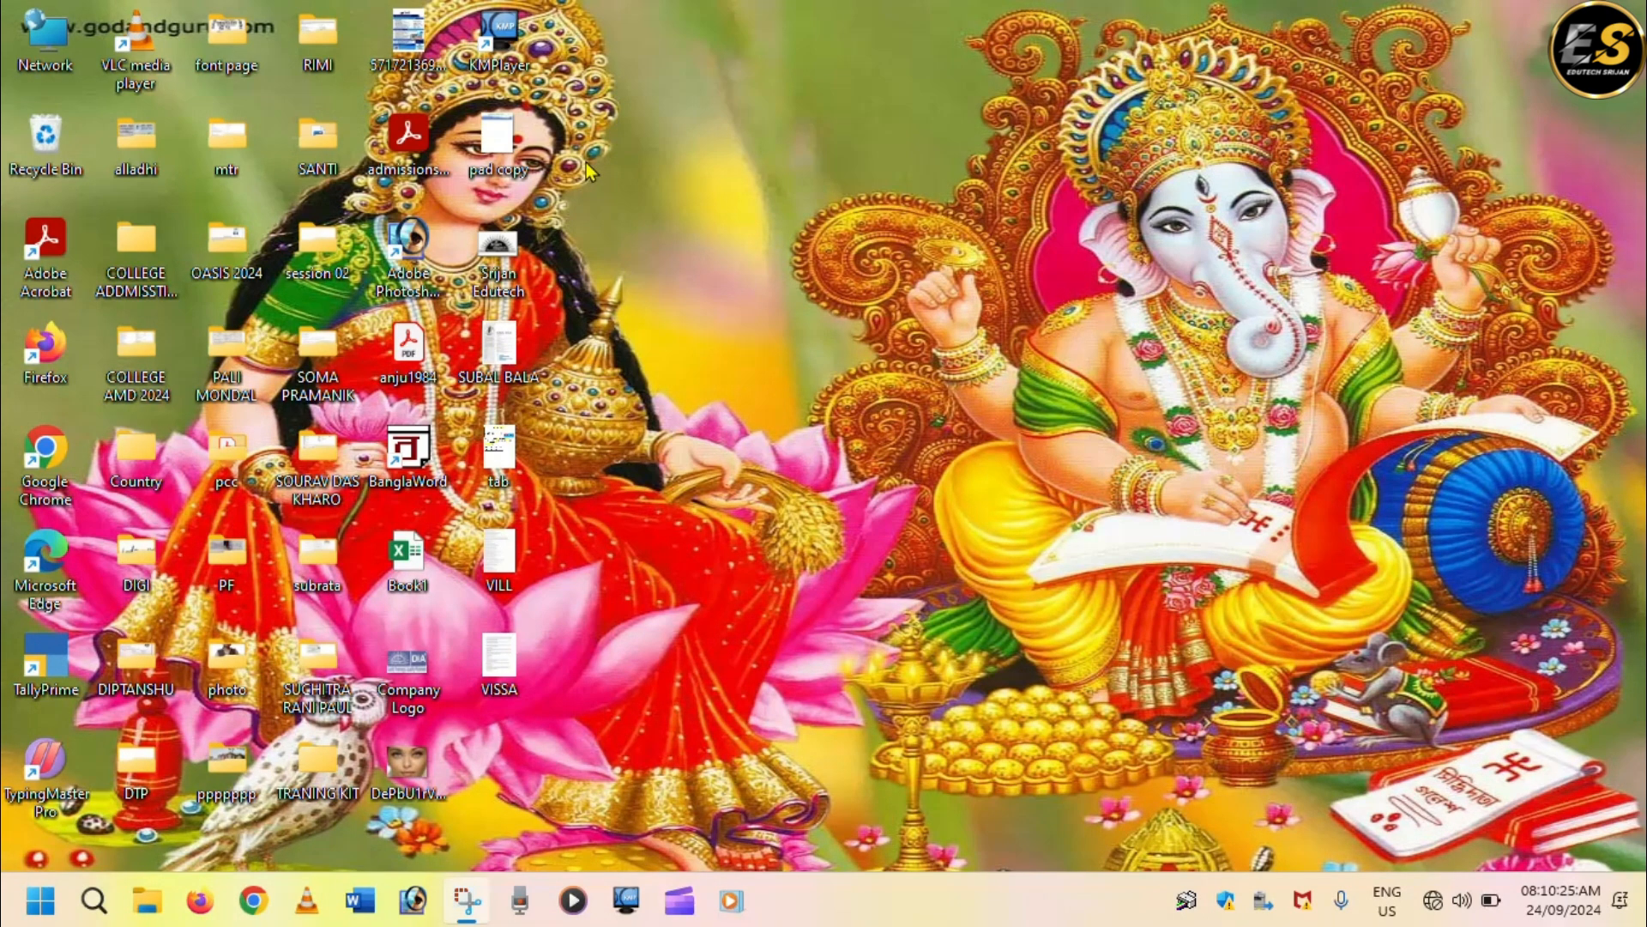
# Launch Word by running winword and create a new blank document.
pyautogui.press('super+r')
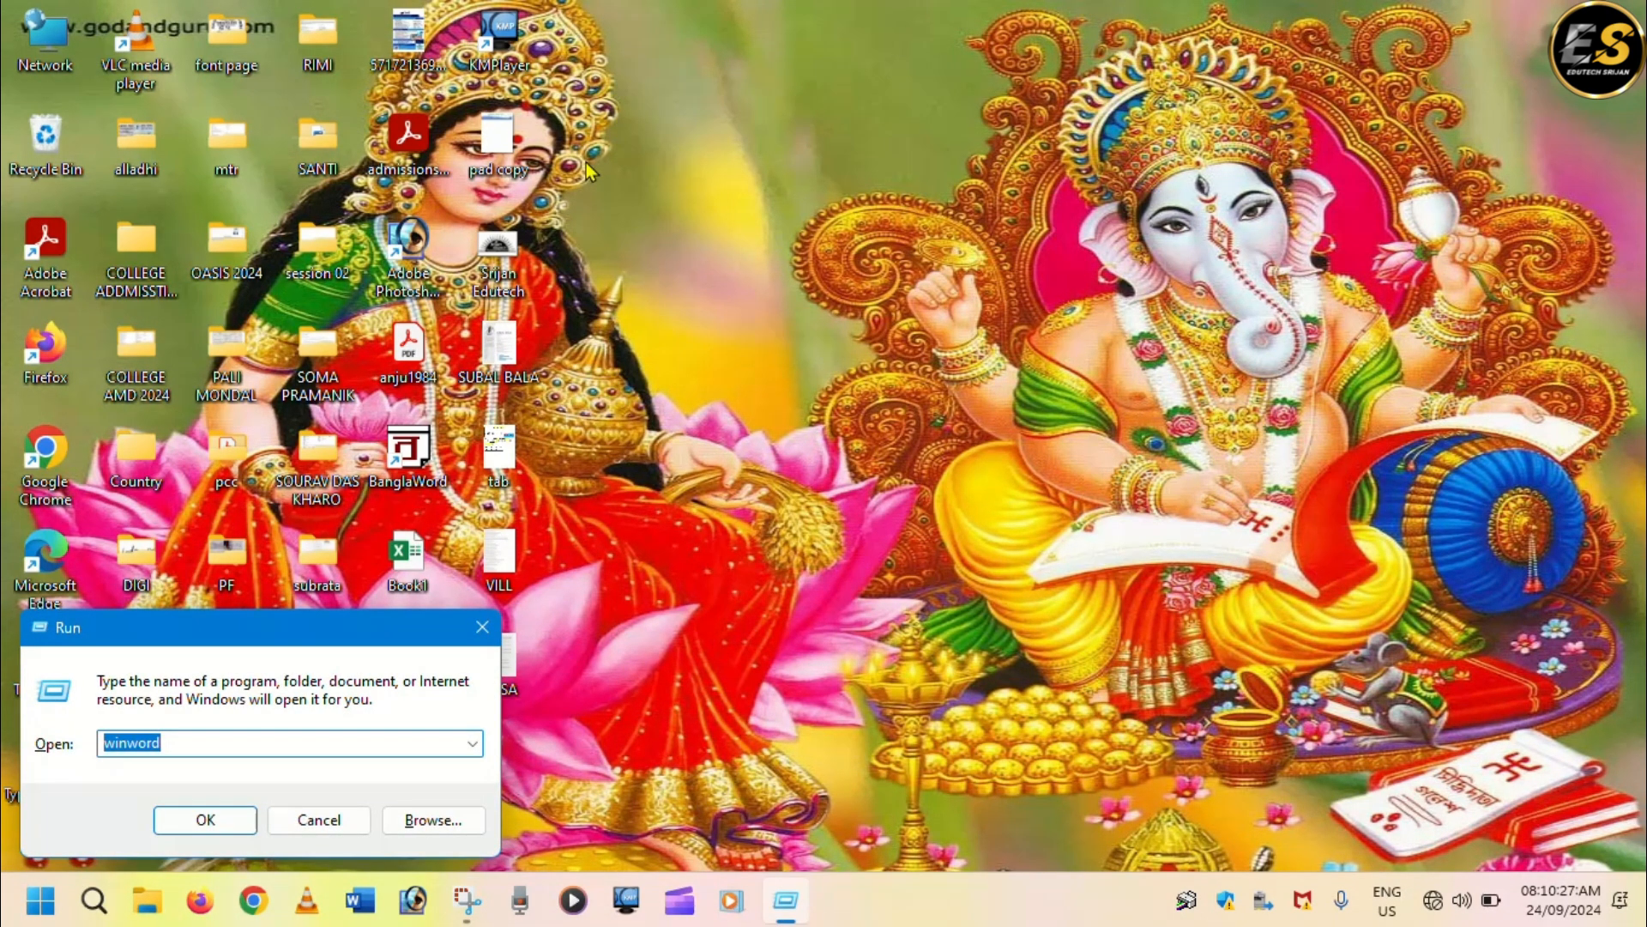
pyautogui.press('Return')
pyautogui.press('Return')
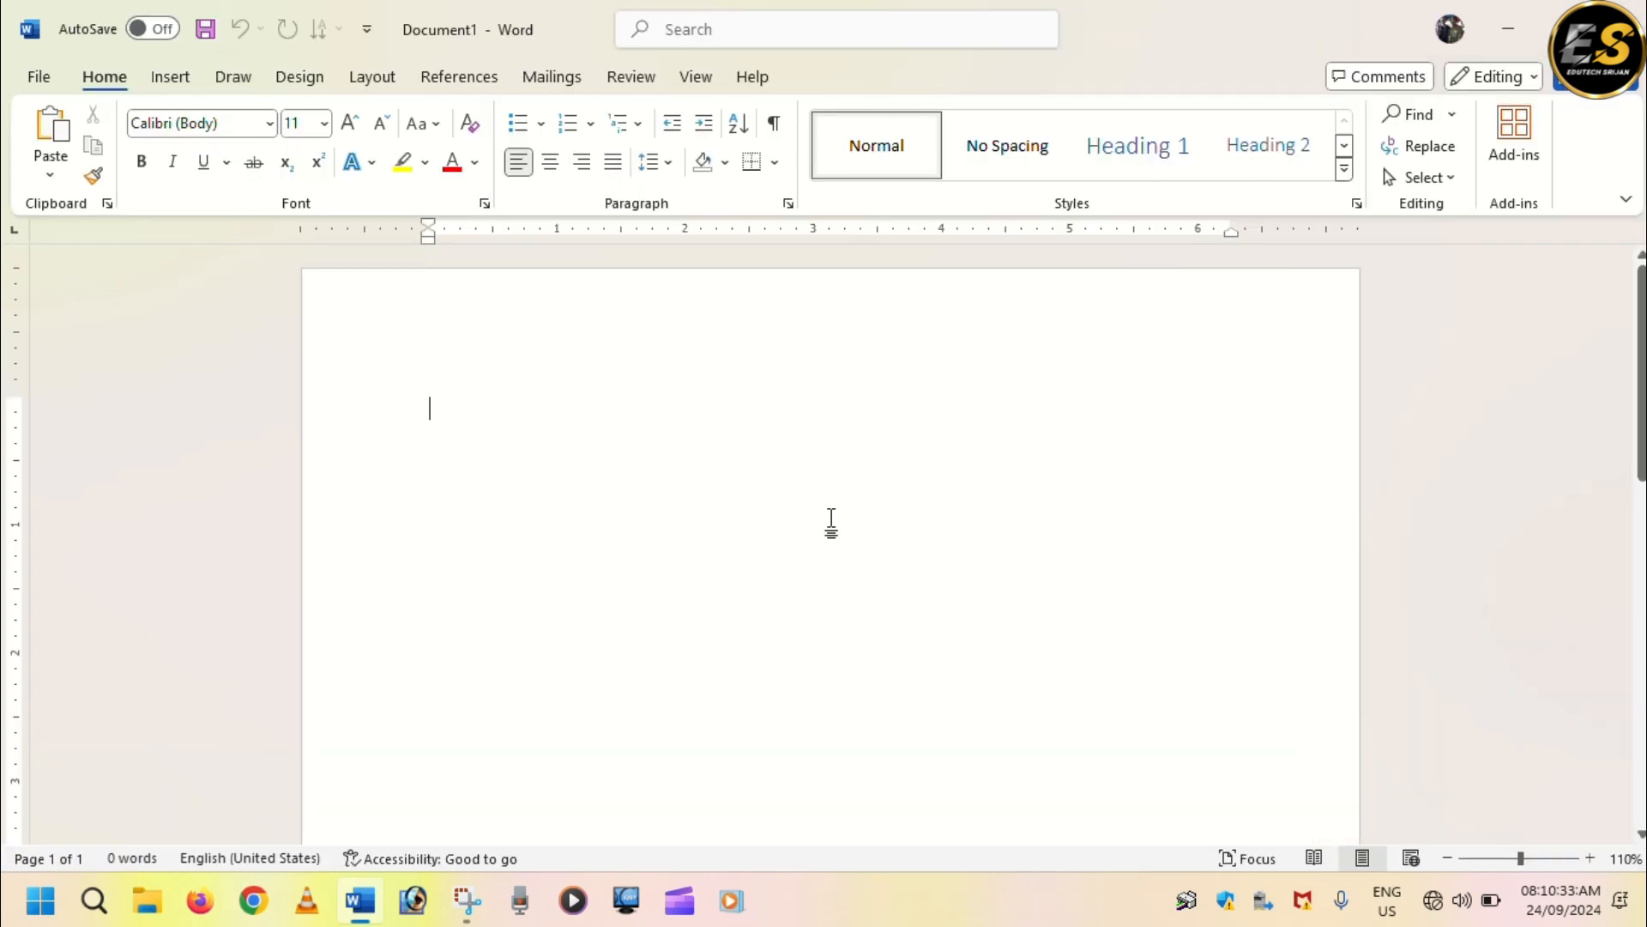
# Insert repeated page breaks until the blank document has about 15 empty pages, and return to its first page.
pyautogui.keyDown('ctrl'); pyautogui.scroll(-3, 831, 524); pyautogui.keyUp('ctrl')
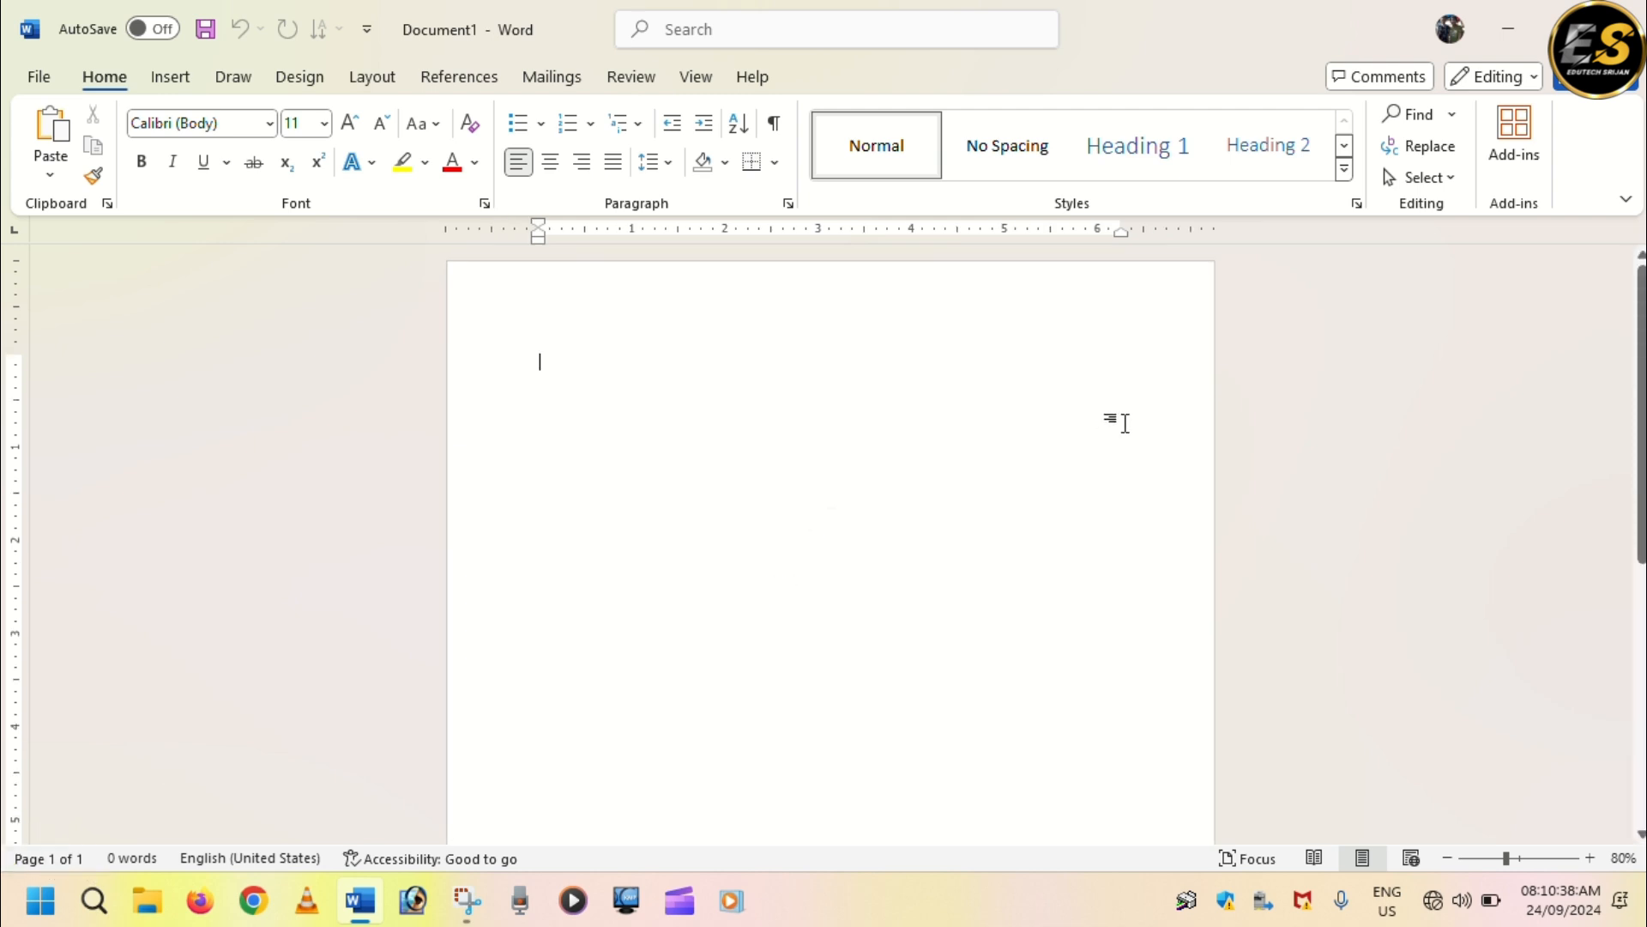
pyautogui.hotkey('ctrl', 'Return')
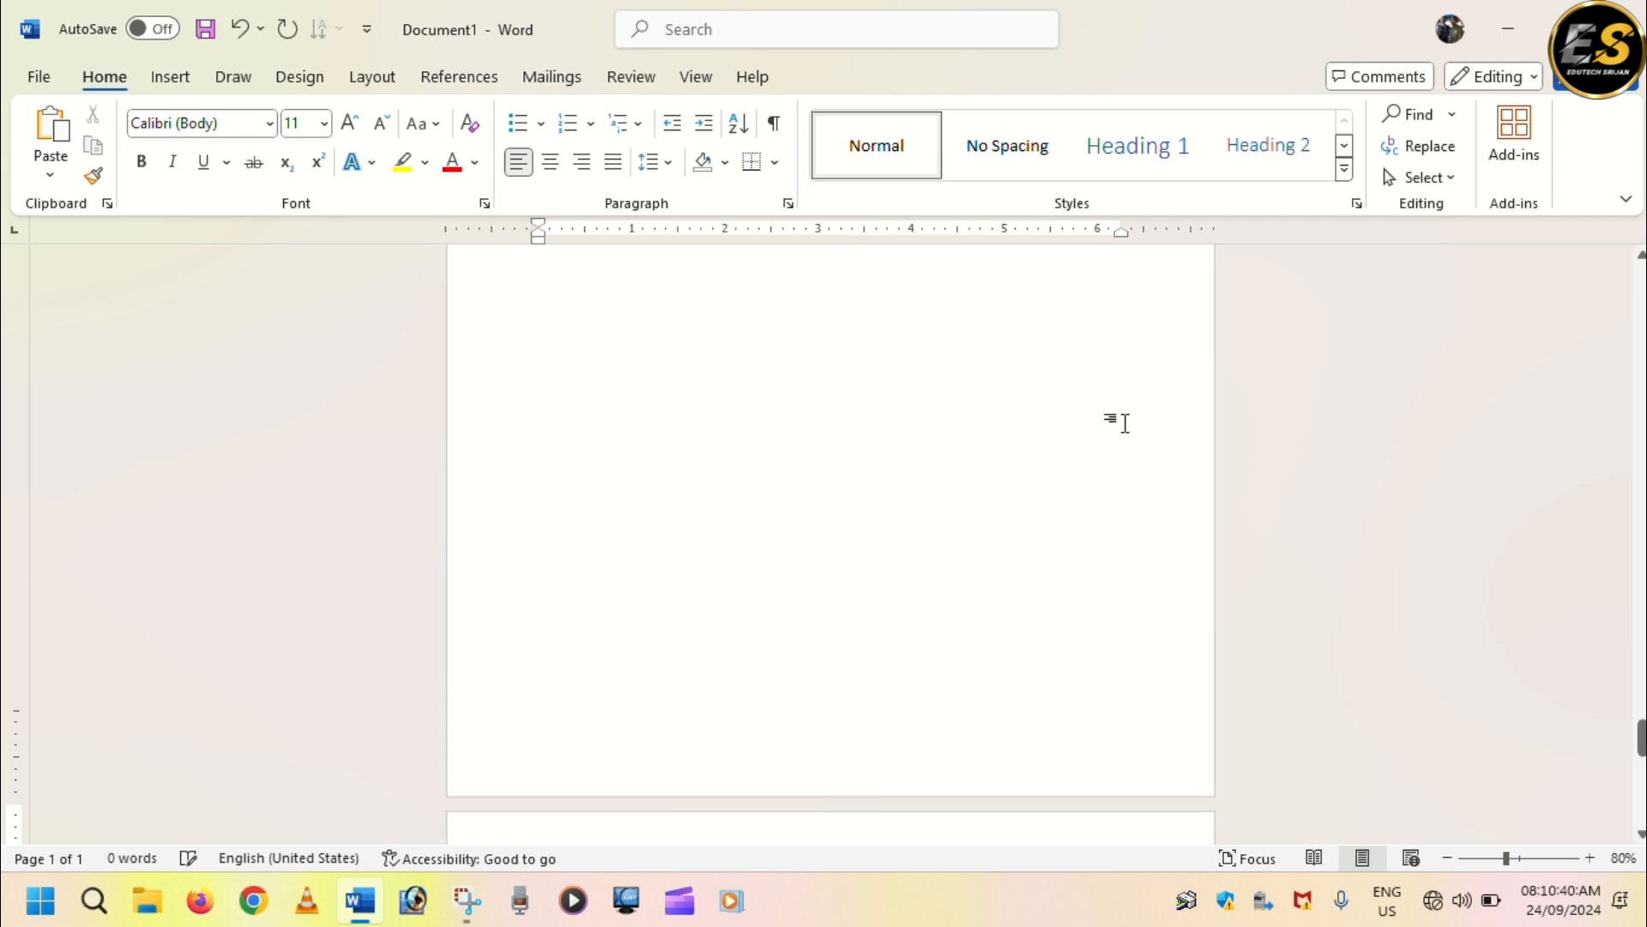
pyautogui.hotkey('ctrl', 'Return')
pyautogui.hotkey('ctrl', 'Return')
pyautogui.hotkey('ctrl', 'Return')
pyautogui.hotkey('ctrl', 'Return')
pyautogui.hotkey('ctrl', 'Return')
pyautogui.hotkey('ctrl', 'Return')
pyautogui.hotkey('ctrl', 'Return')
pyautogui.hotkey('ctrl', 'Return')
pyautogui.hotkey('ctrl', 'Return')
pyautogui.hotkey('ctrl', 'Return')
pyautogui.hotkey('ctrl', 'Return')
pyautogui.hotkey('ctrl', 'Return')
pyautogui.hotkey('ctrl', 'Return')
pyautogui.hotkey('ctrl', 'Return')
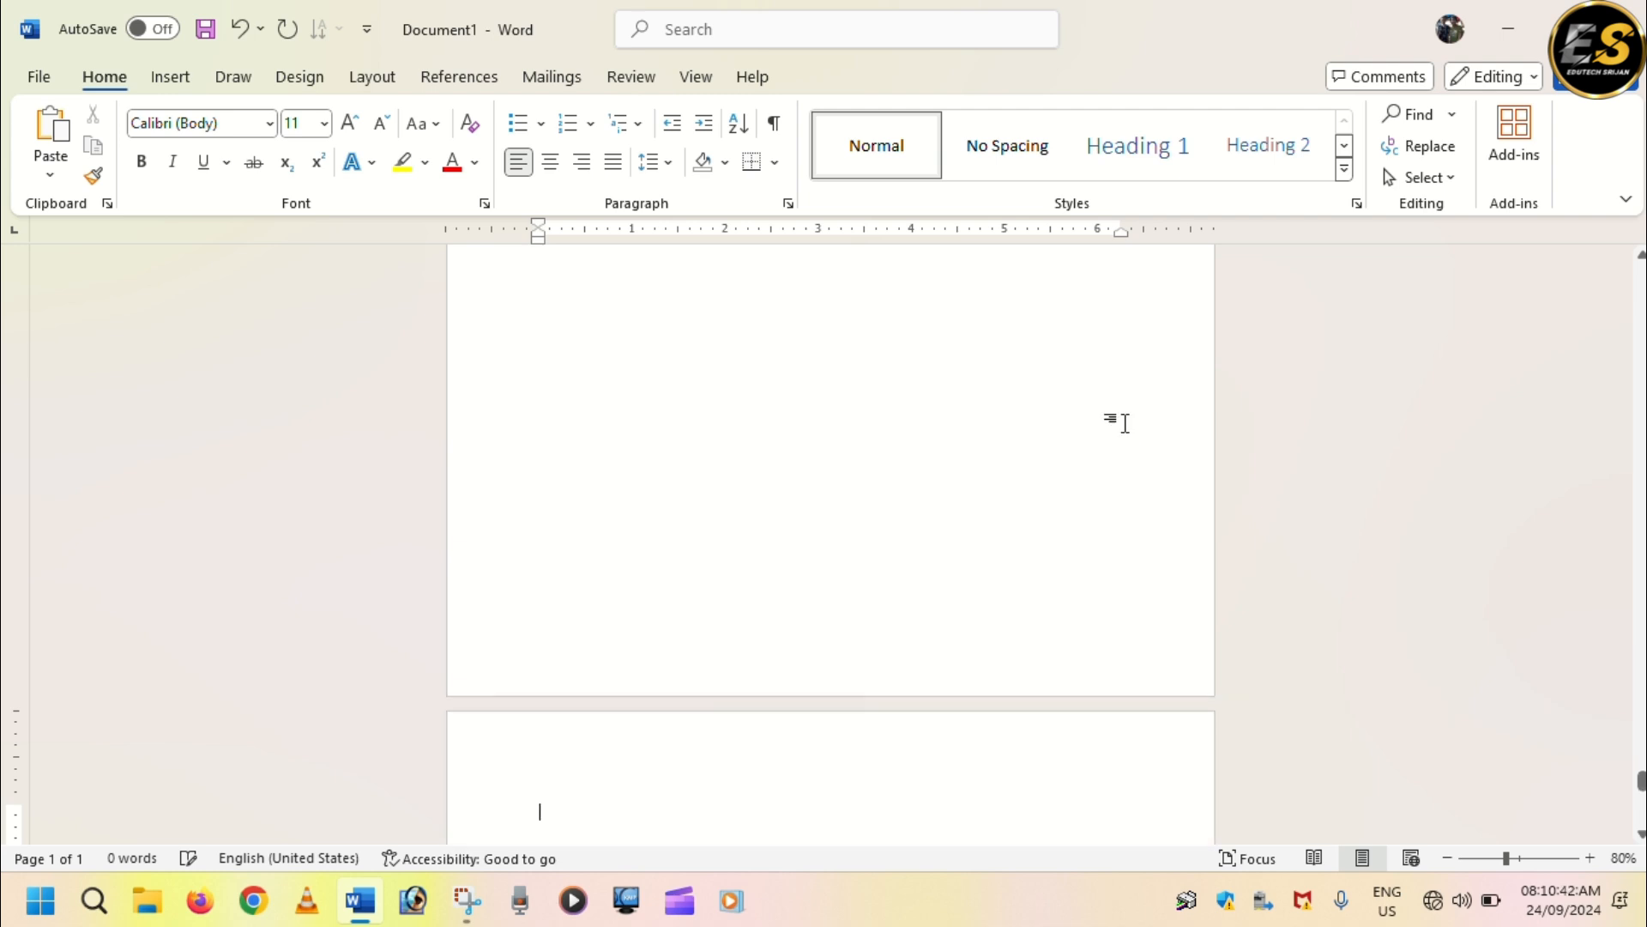
pyautogui.scroll(10, 954, 456)
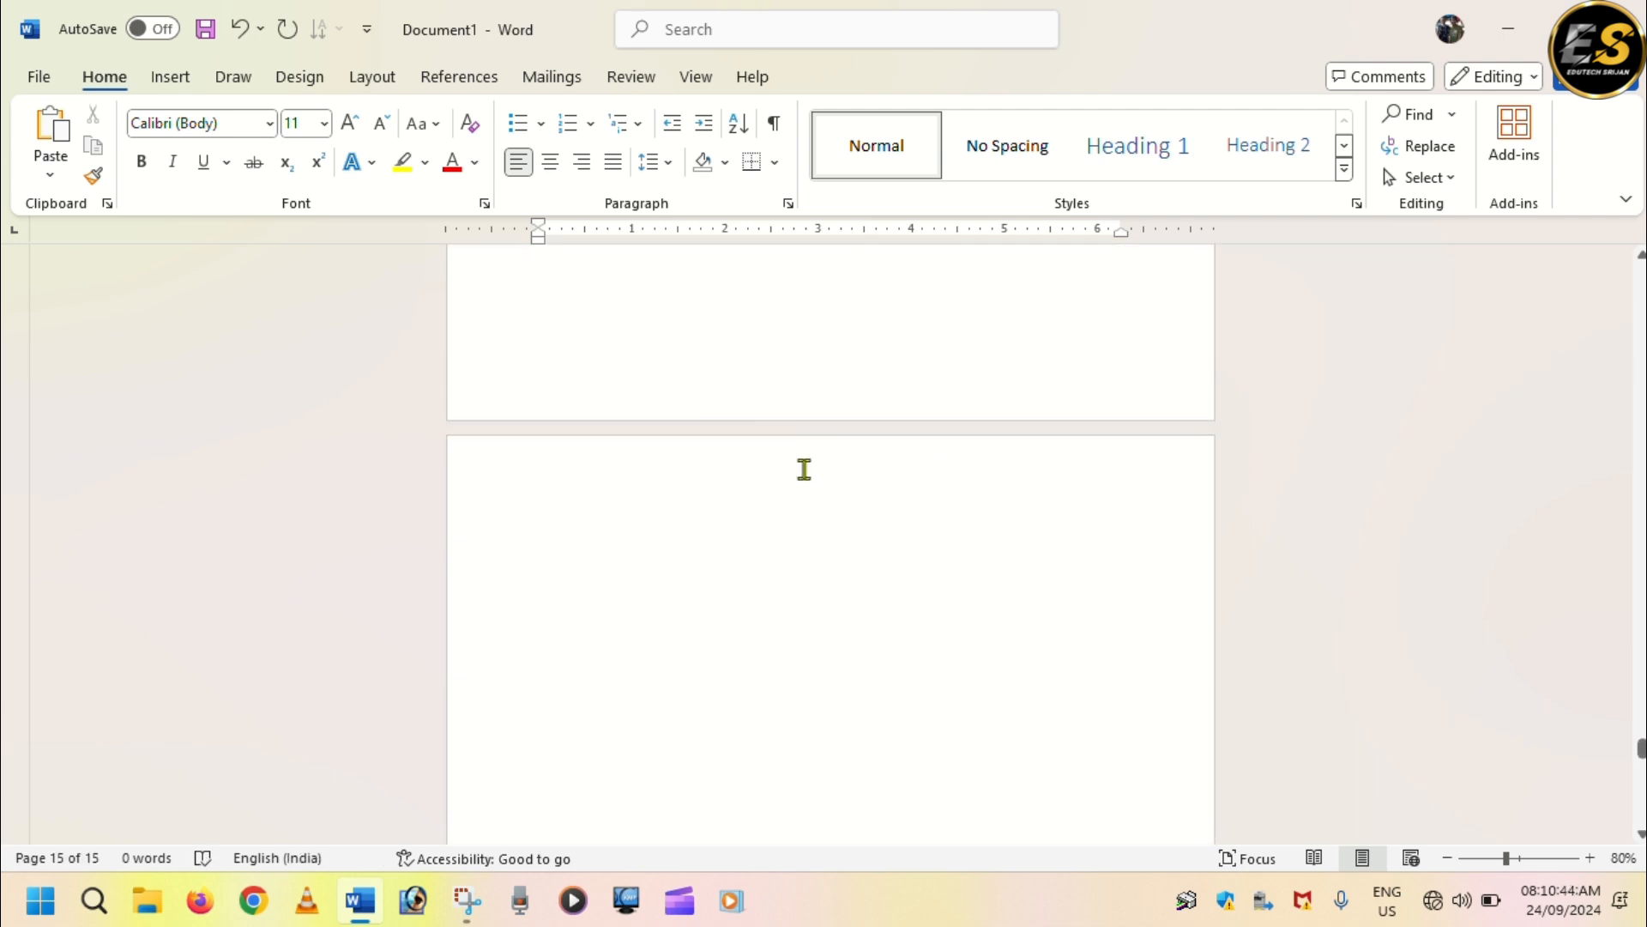
pyautogui.scroll(10, 803, 474)
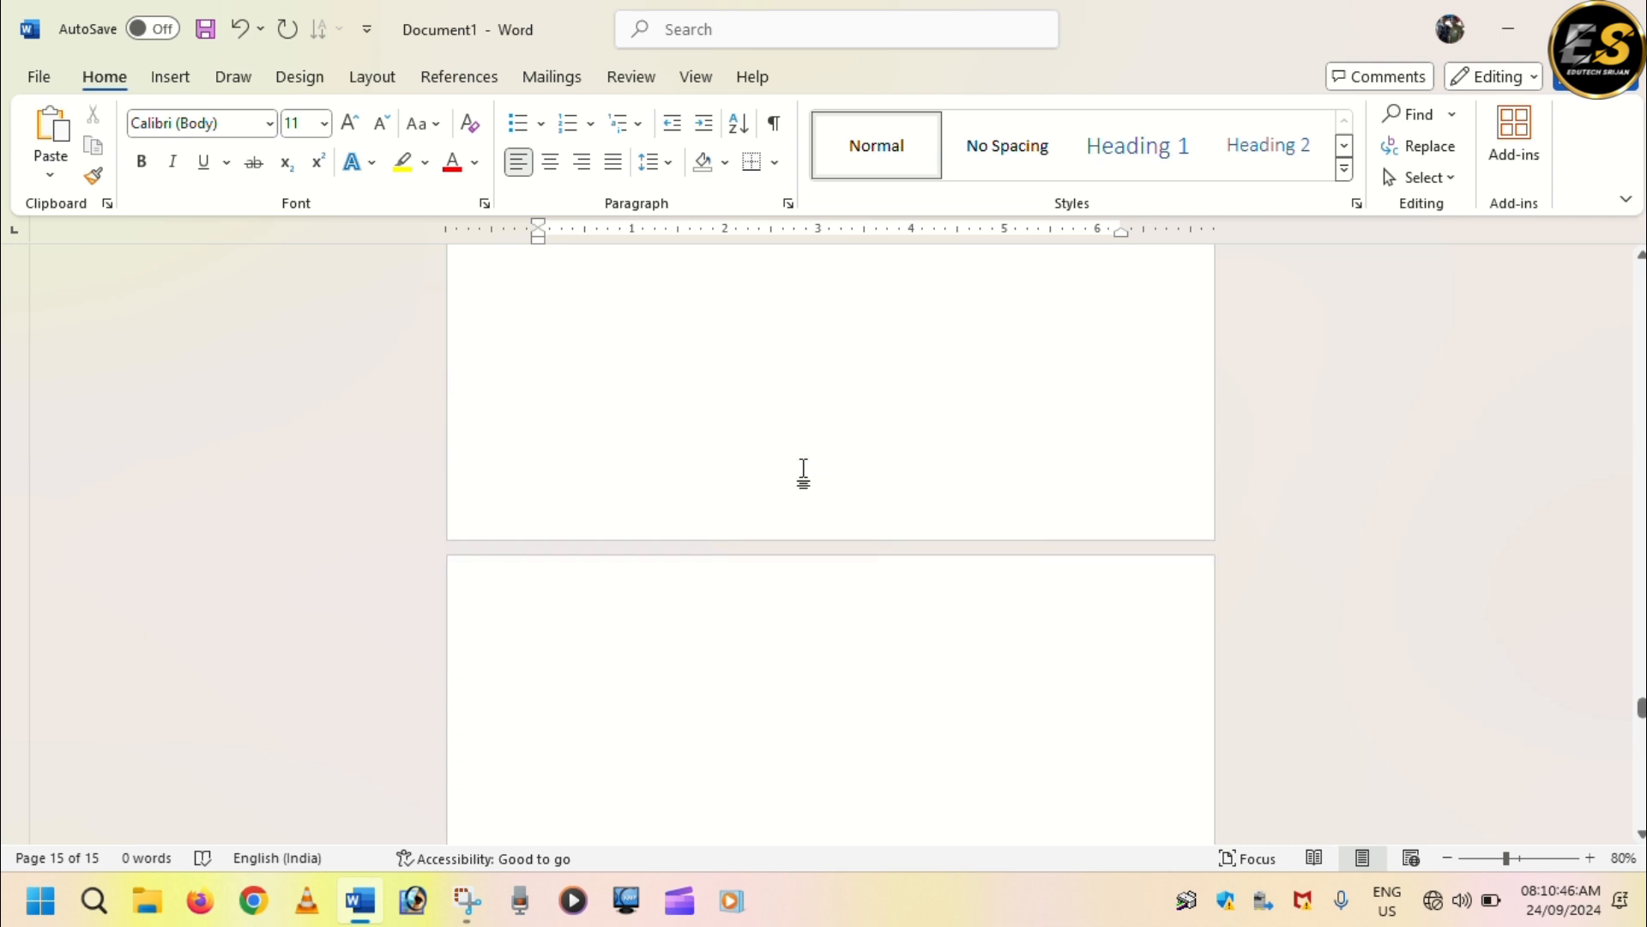
pyautogui.scroll(10, 803, 473)
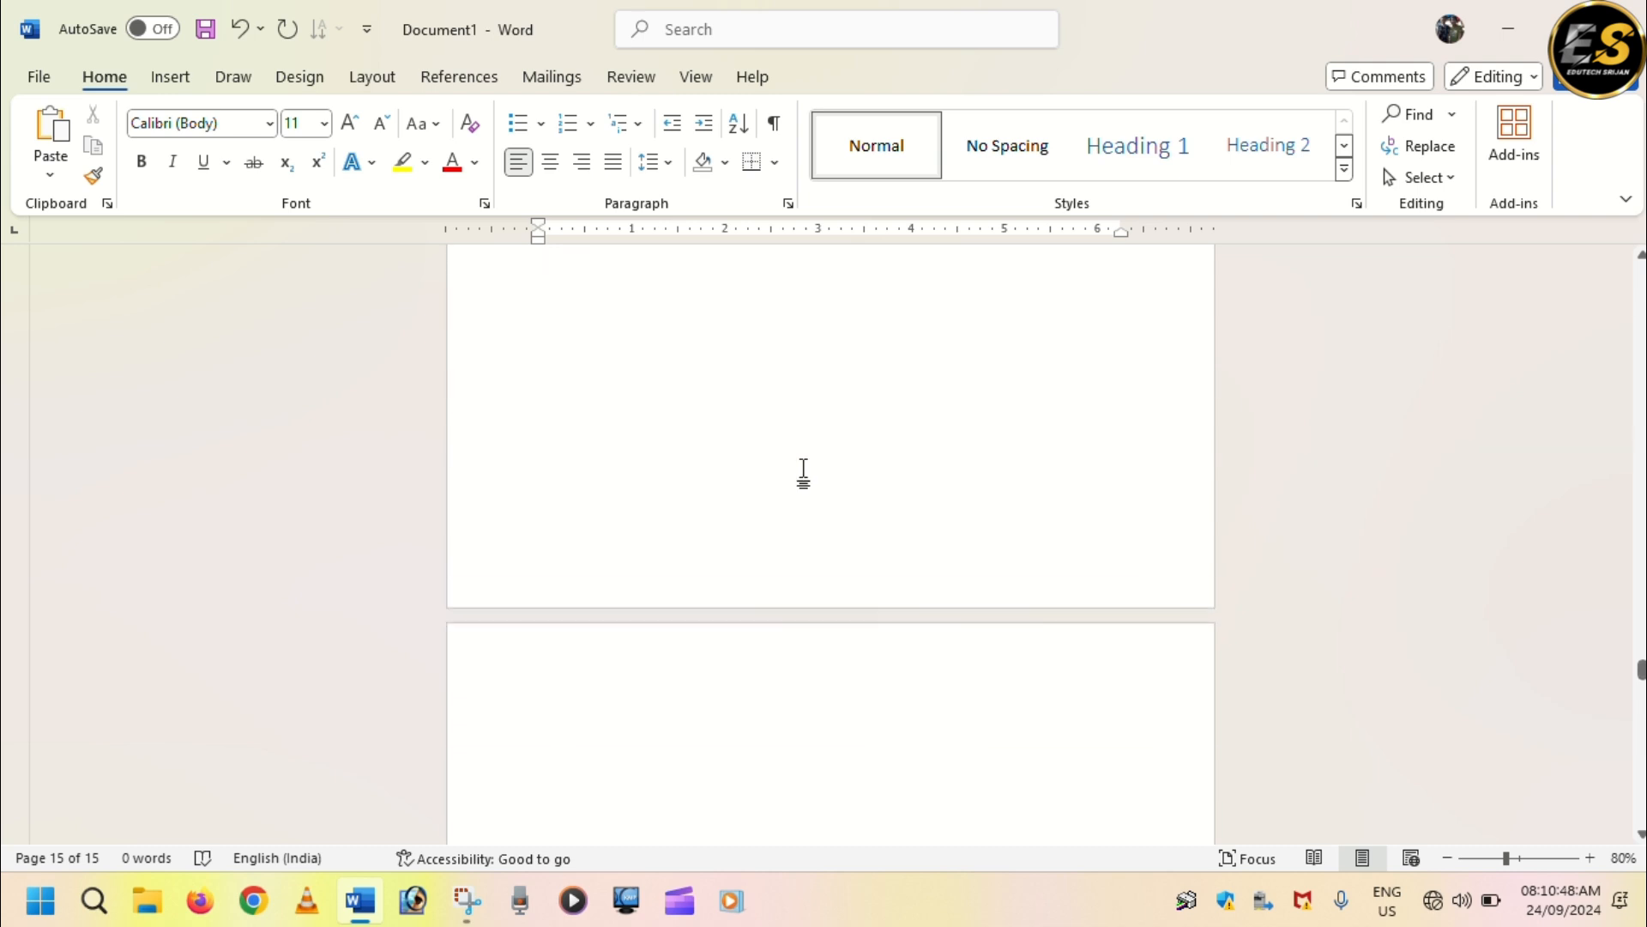
pyautogui.moveTo(1640, 655); pyautogui.dragTo(1640, 273)
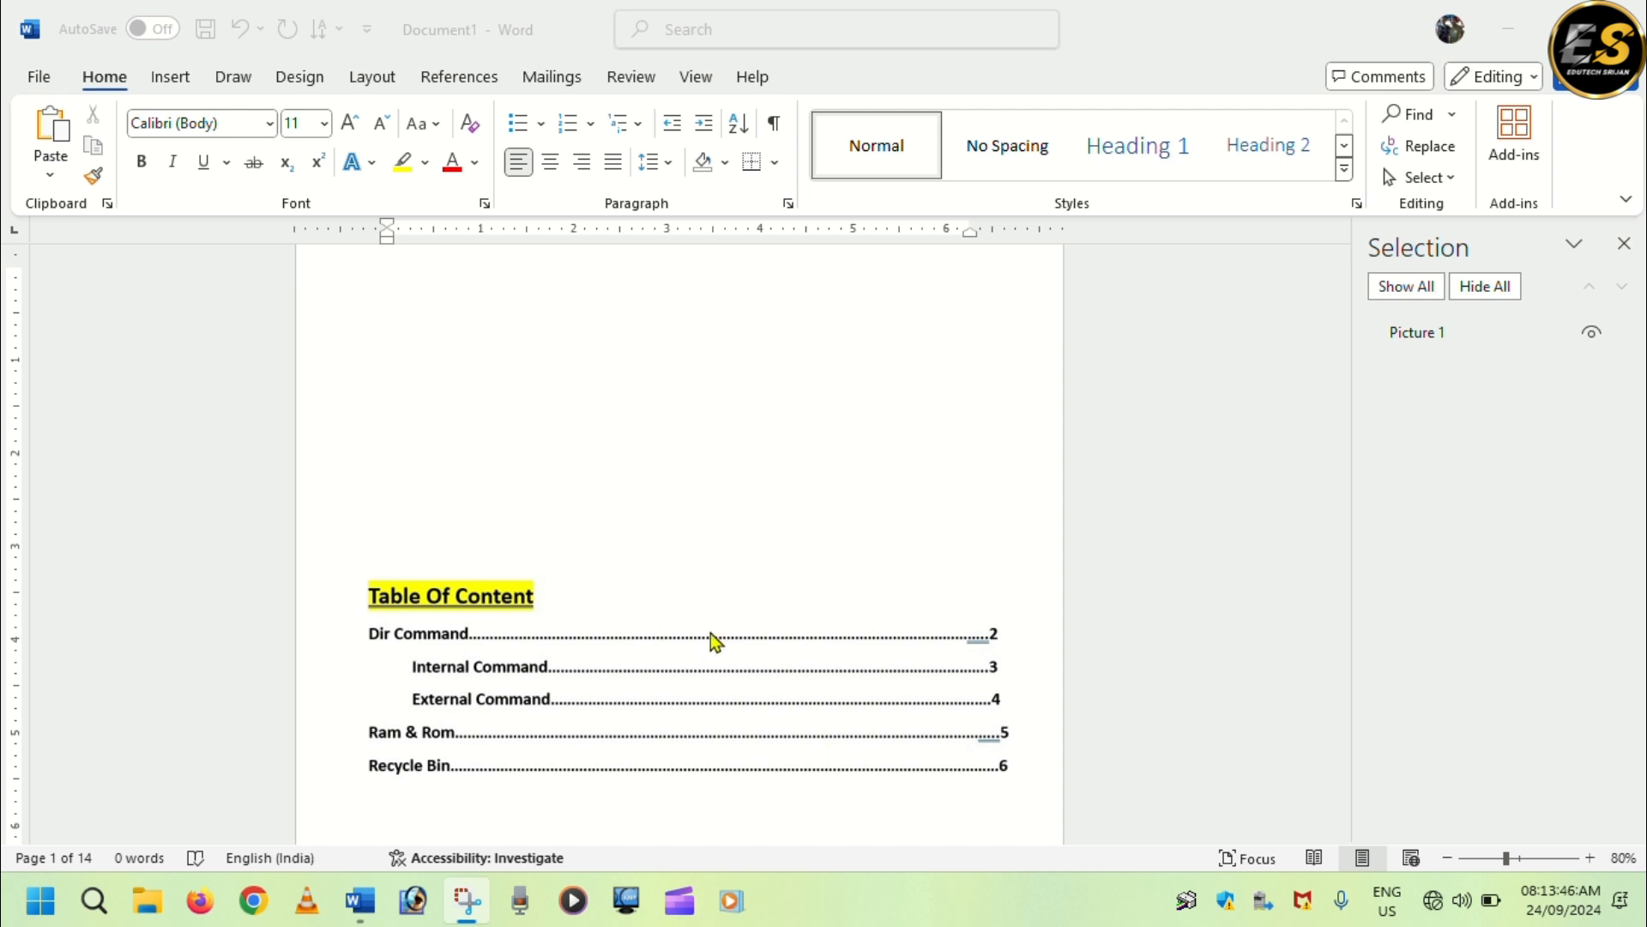
# Enter the heading "Dir Command" at the start of page 2, after the table of content page.
pyautogui.scroll(-2, 712, 635)
pyautogui.scroll(4, 712, 635)
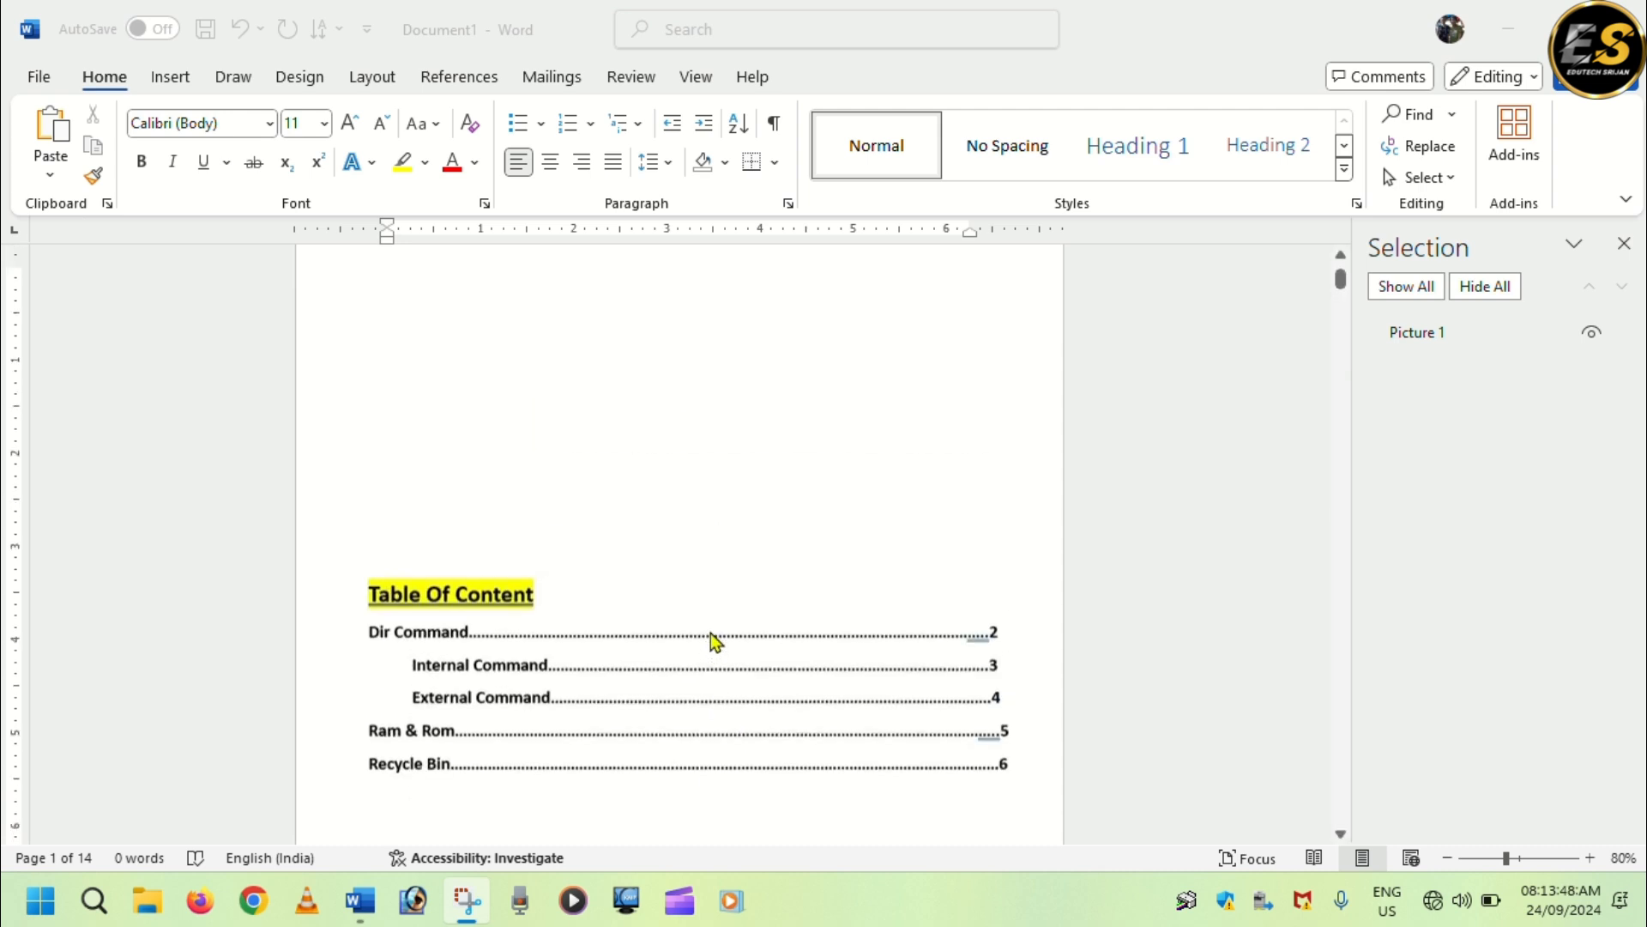
pyautogui.scroll(-8, 713, 635)
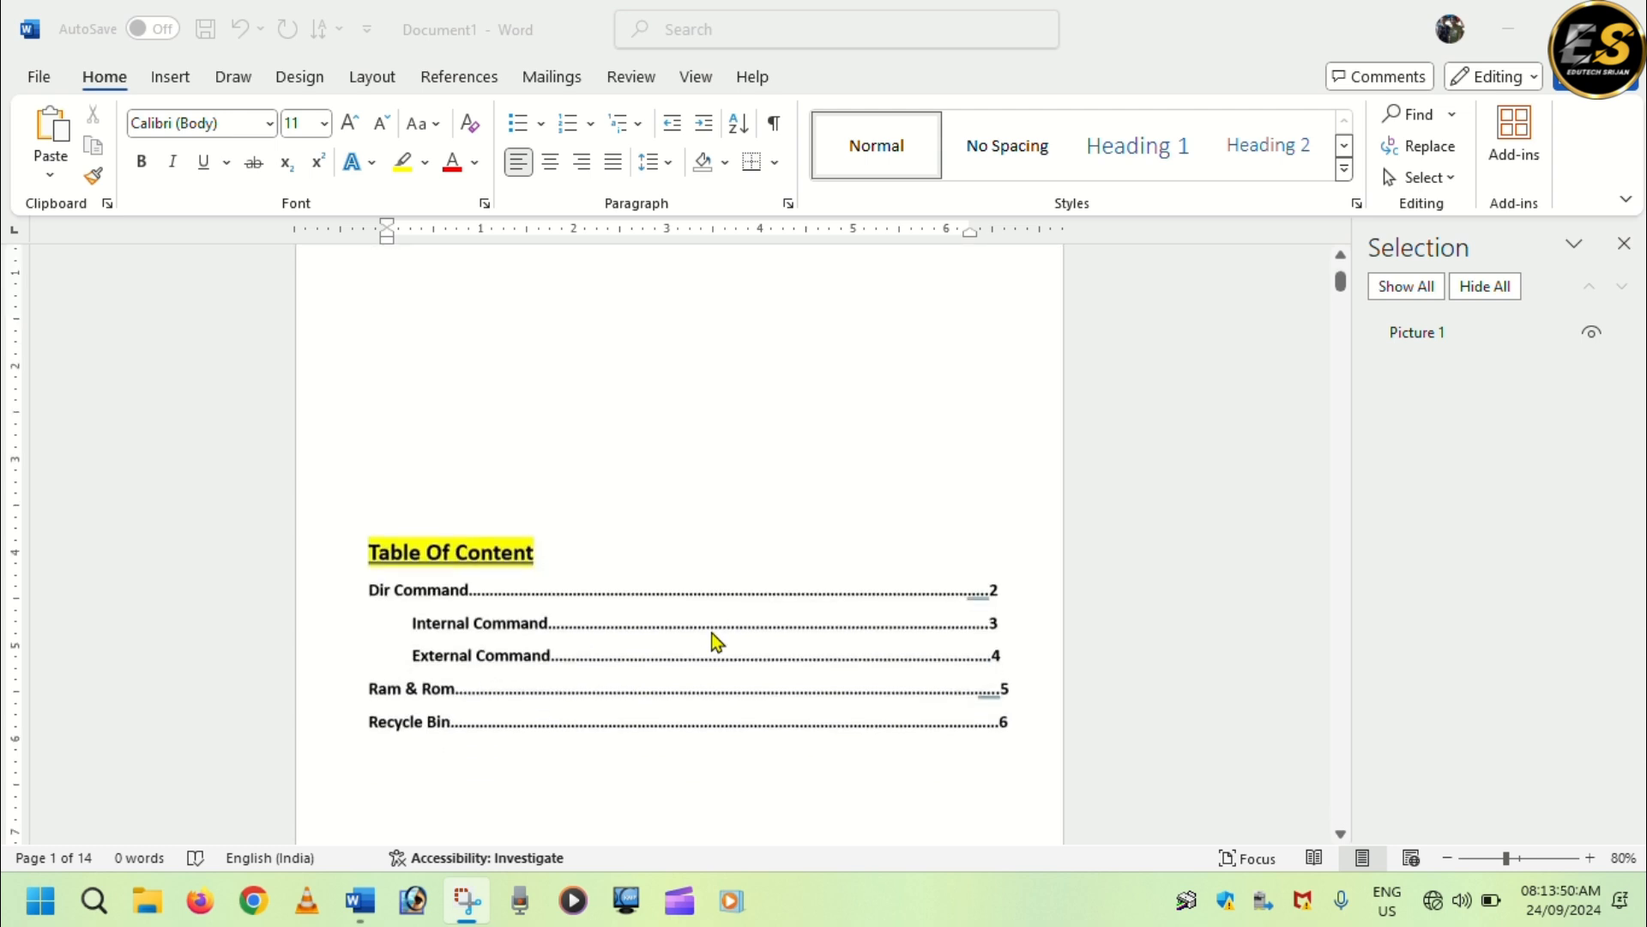
pyautogui.scroll(-1, 717, 645)
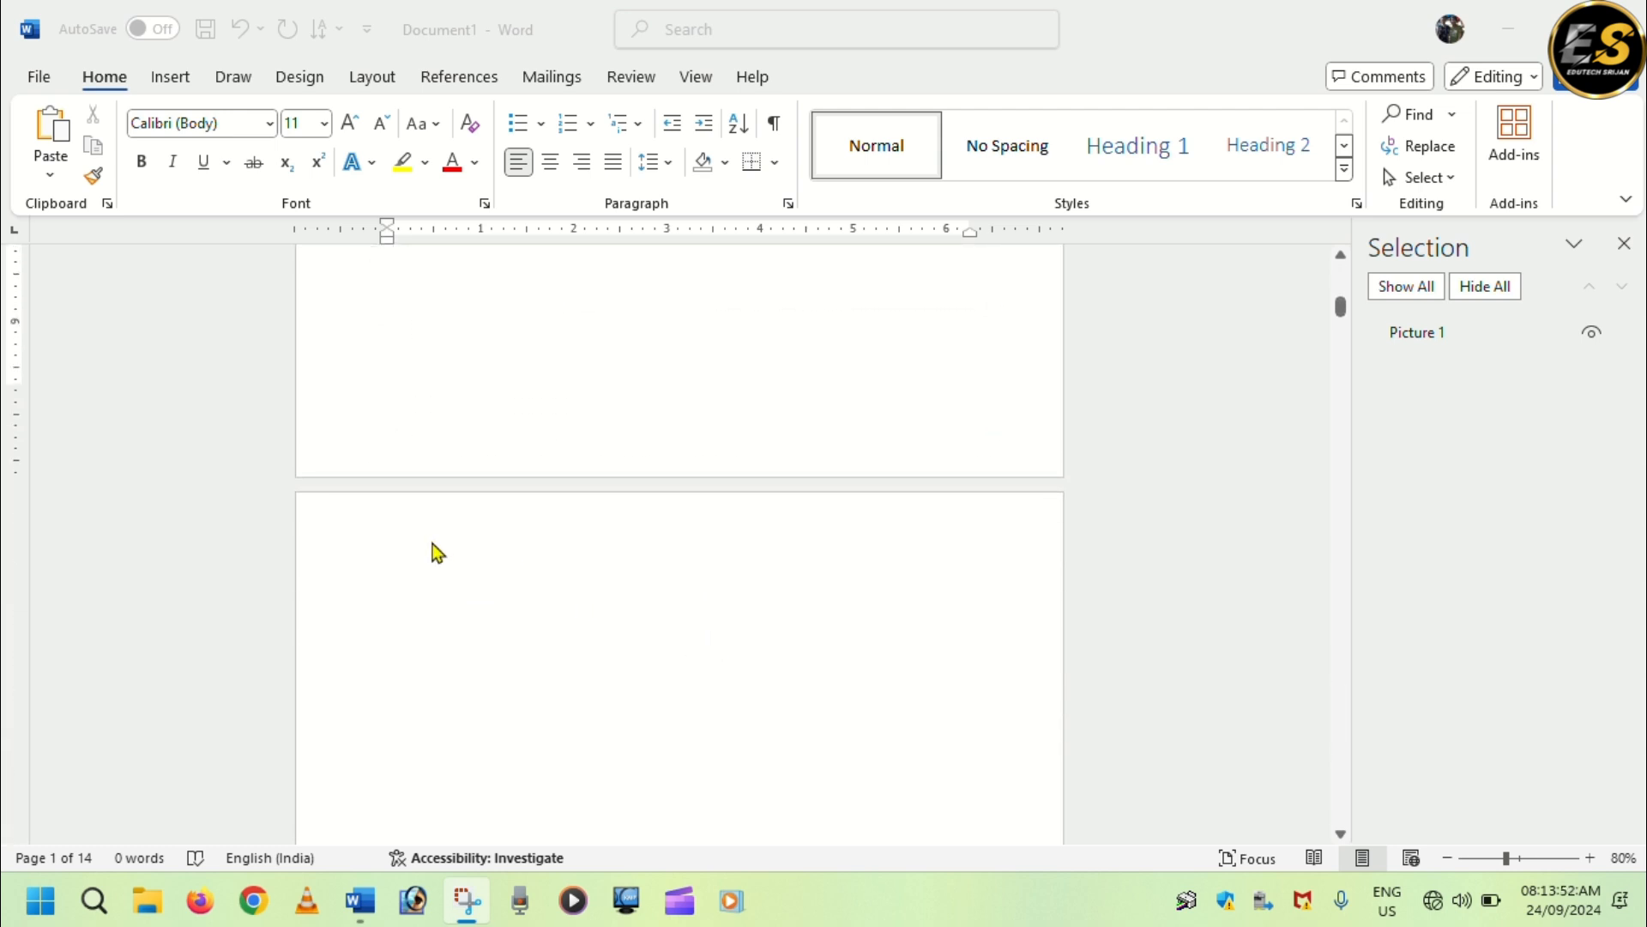
pyautogui.click(416, 562)
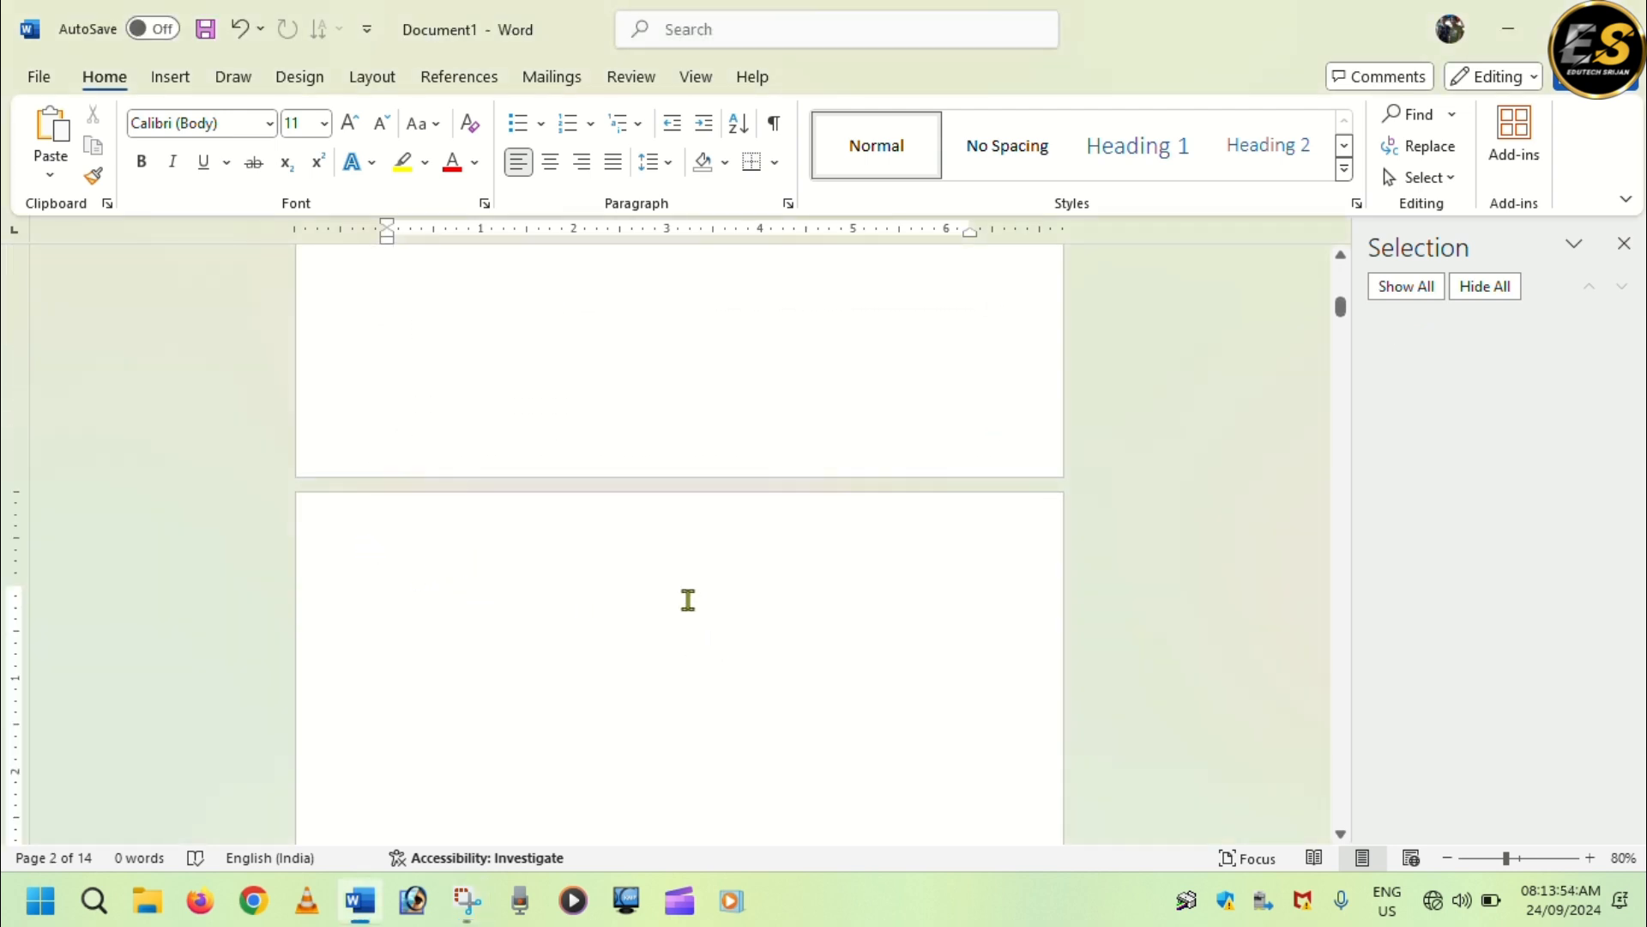
pyautogui.write('Dir')
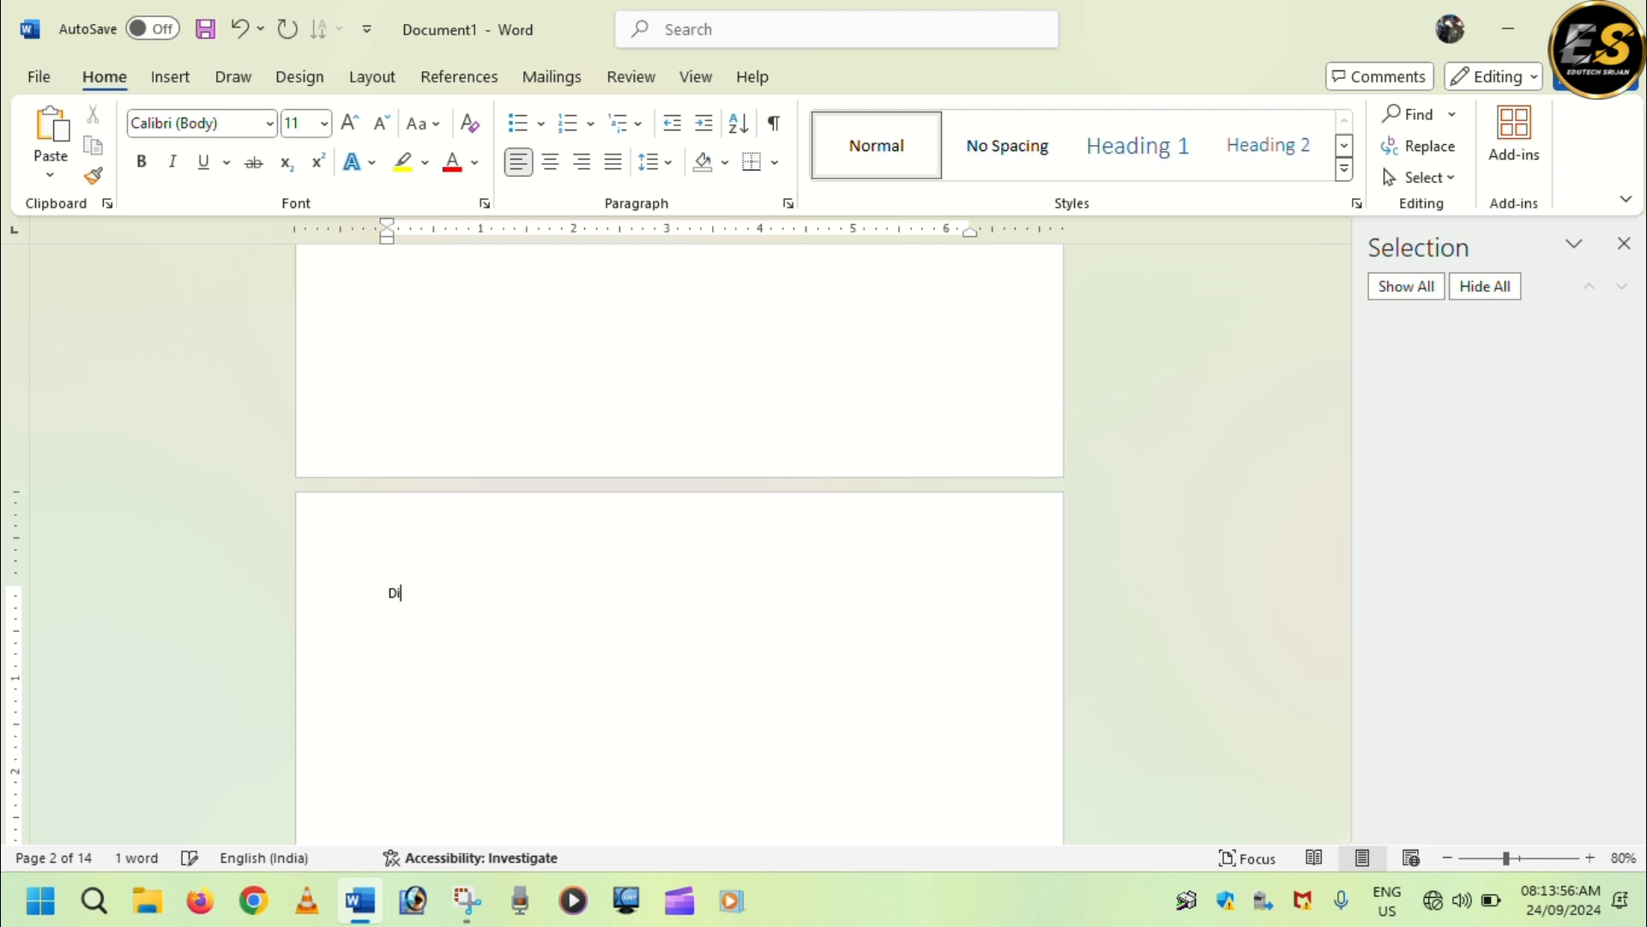
pyautogui.write(' Command')
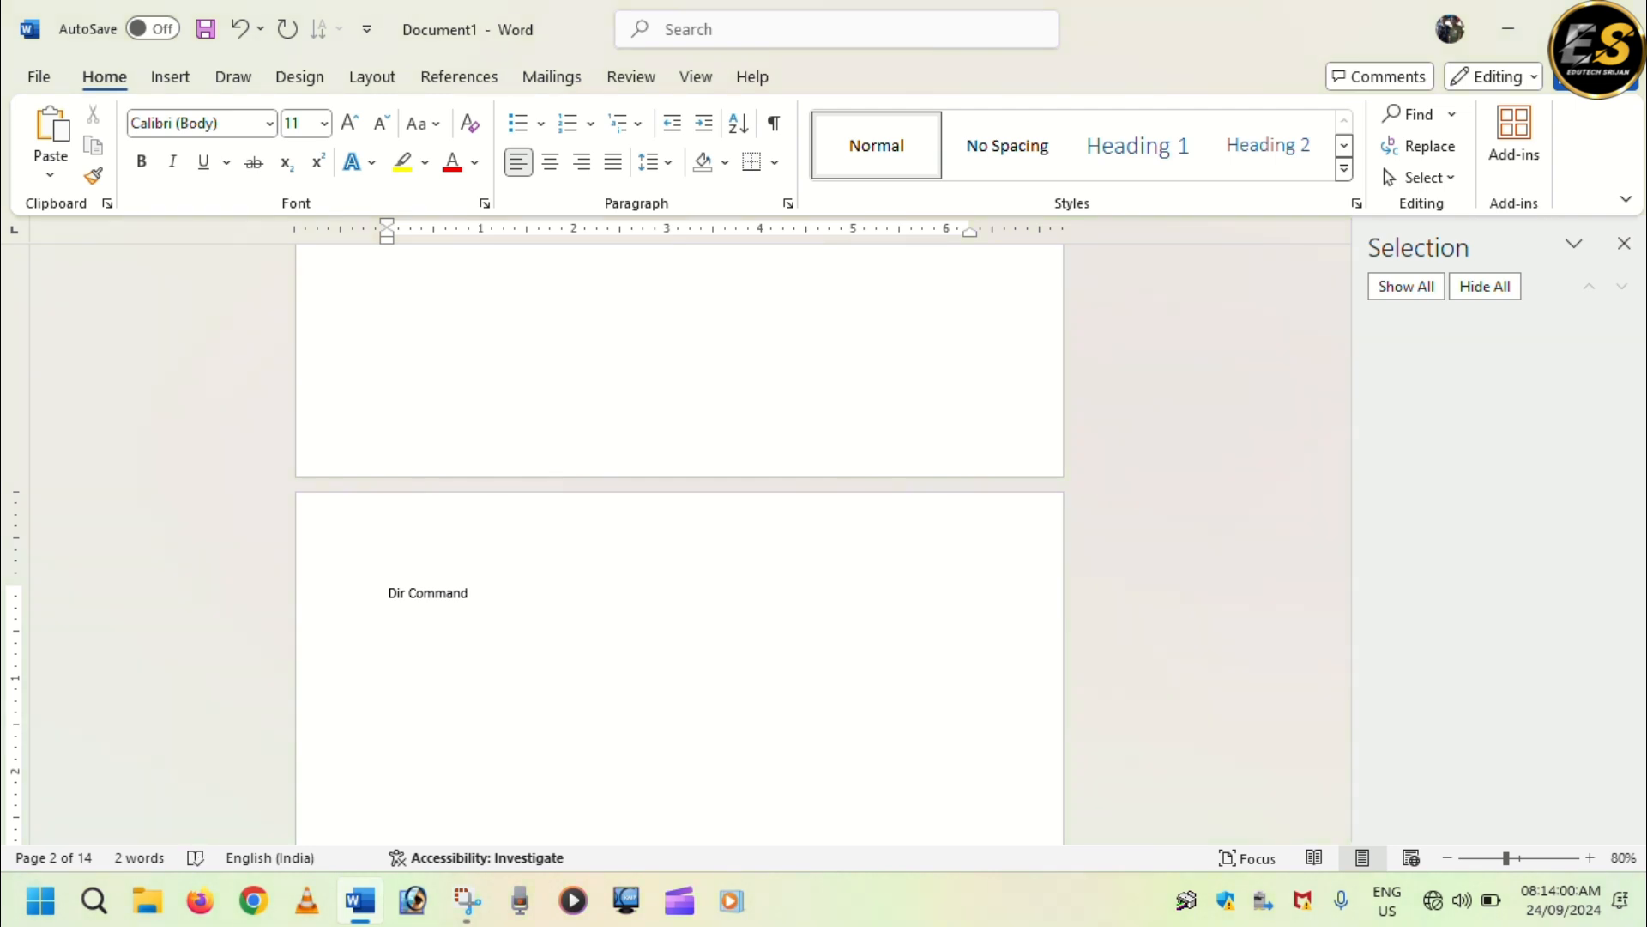
# Generate sample paragraphs below the "Dir Command" heading with =rand().
pyautogui.press('Return')
pyautogui.write('=rand()')
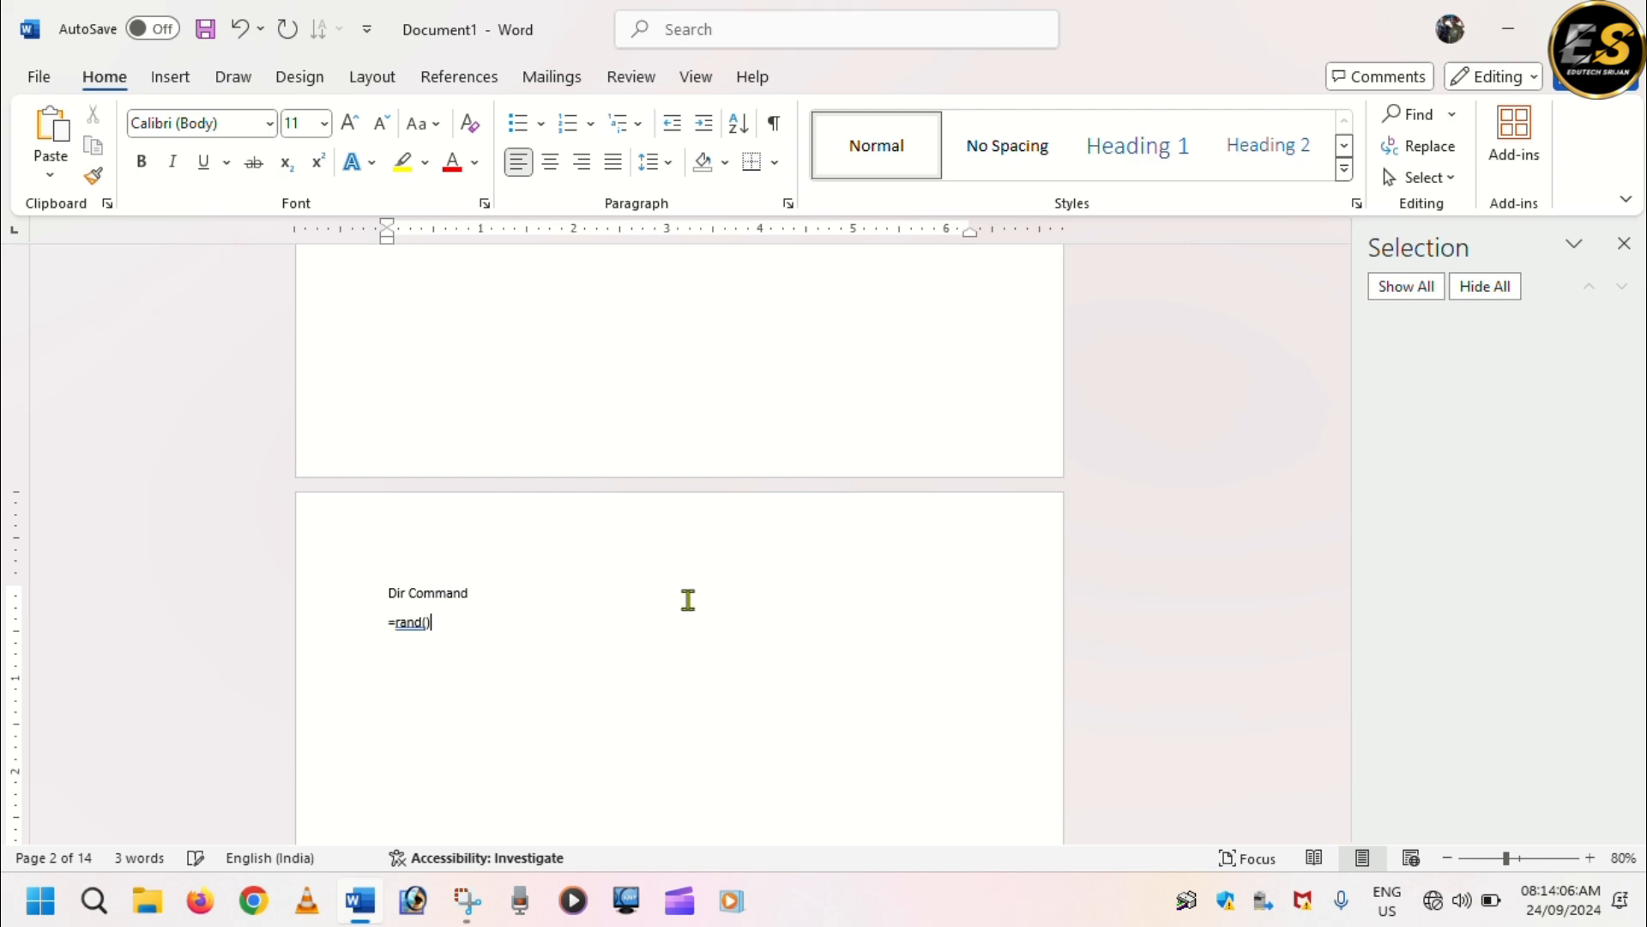
pyautogui.press('Return')
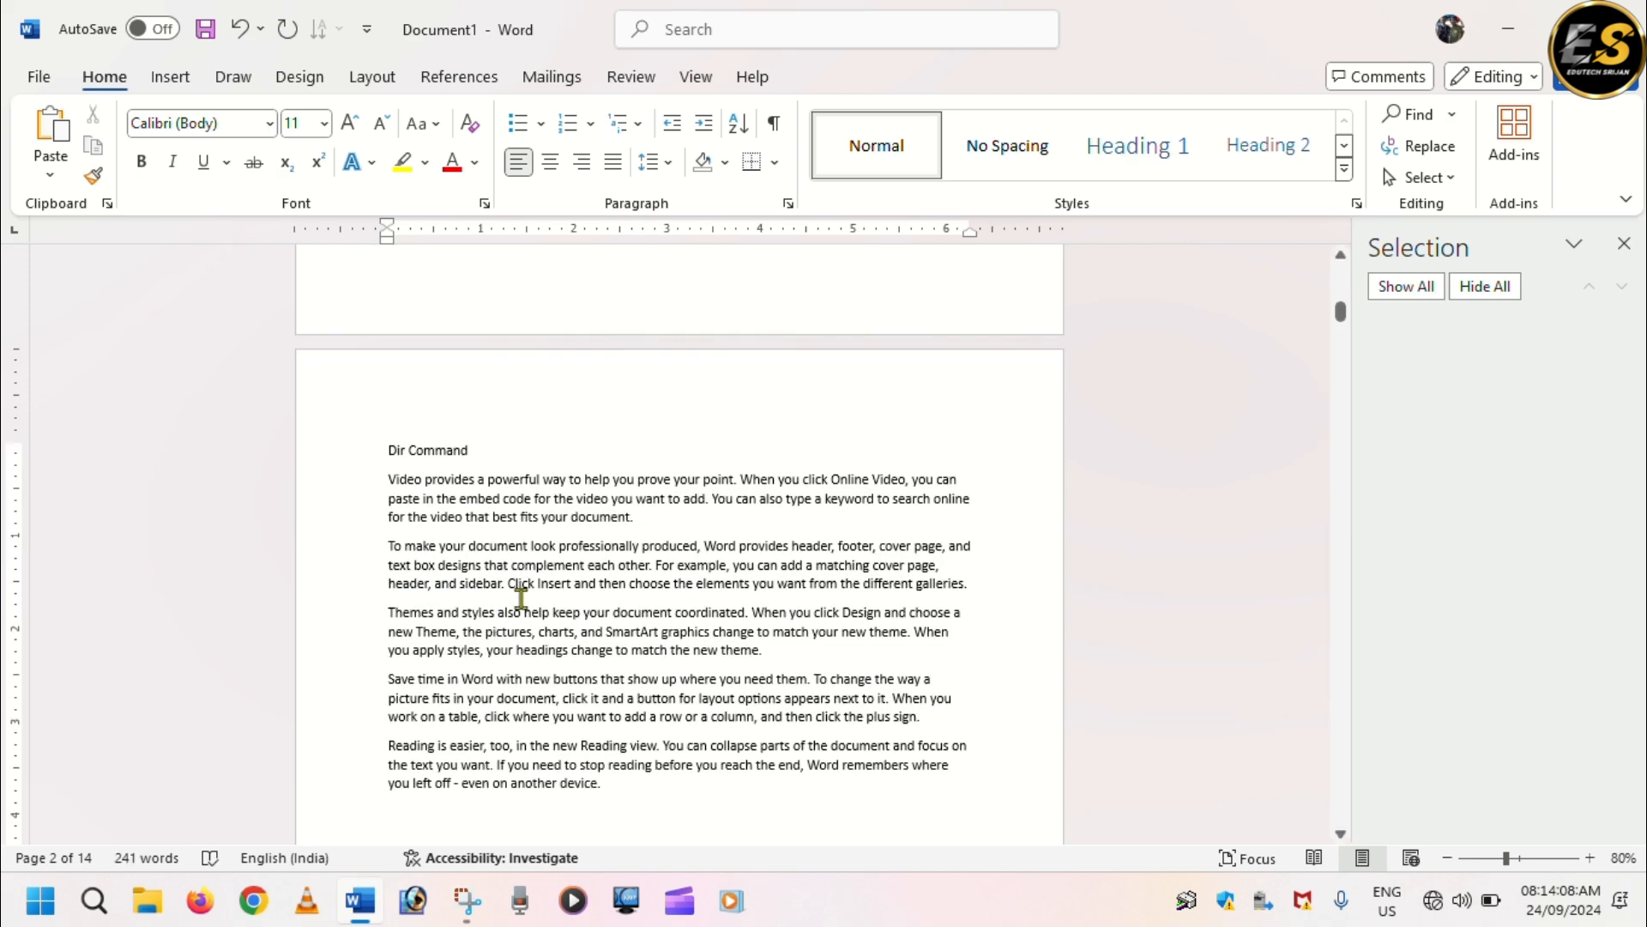
# Enter the heading "Inter Command" at the start of page 3.
pyautogui.scroll(-2, 540, 596)
pyautogui.scroll(-6, 540, 598)
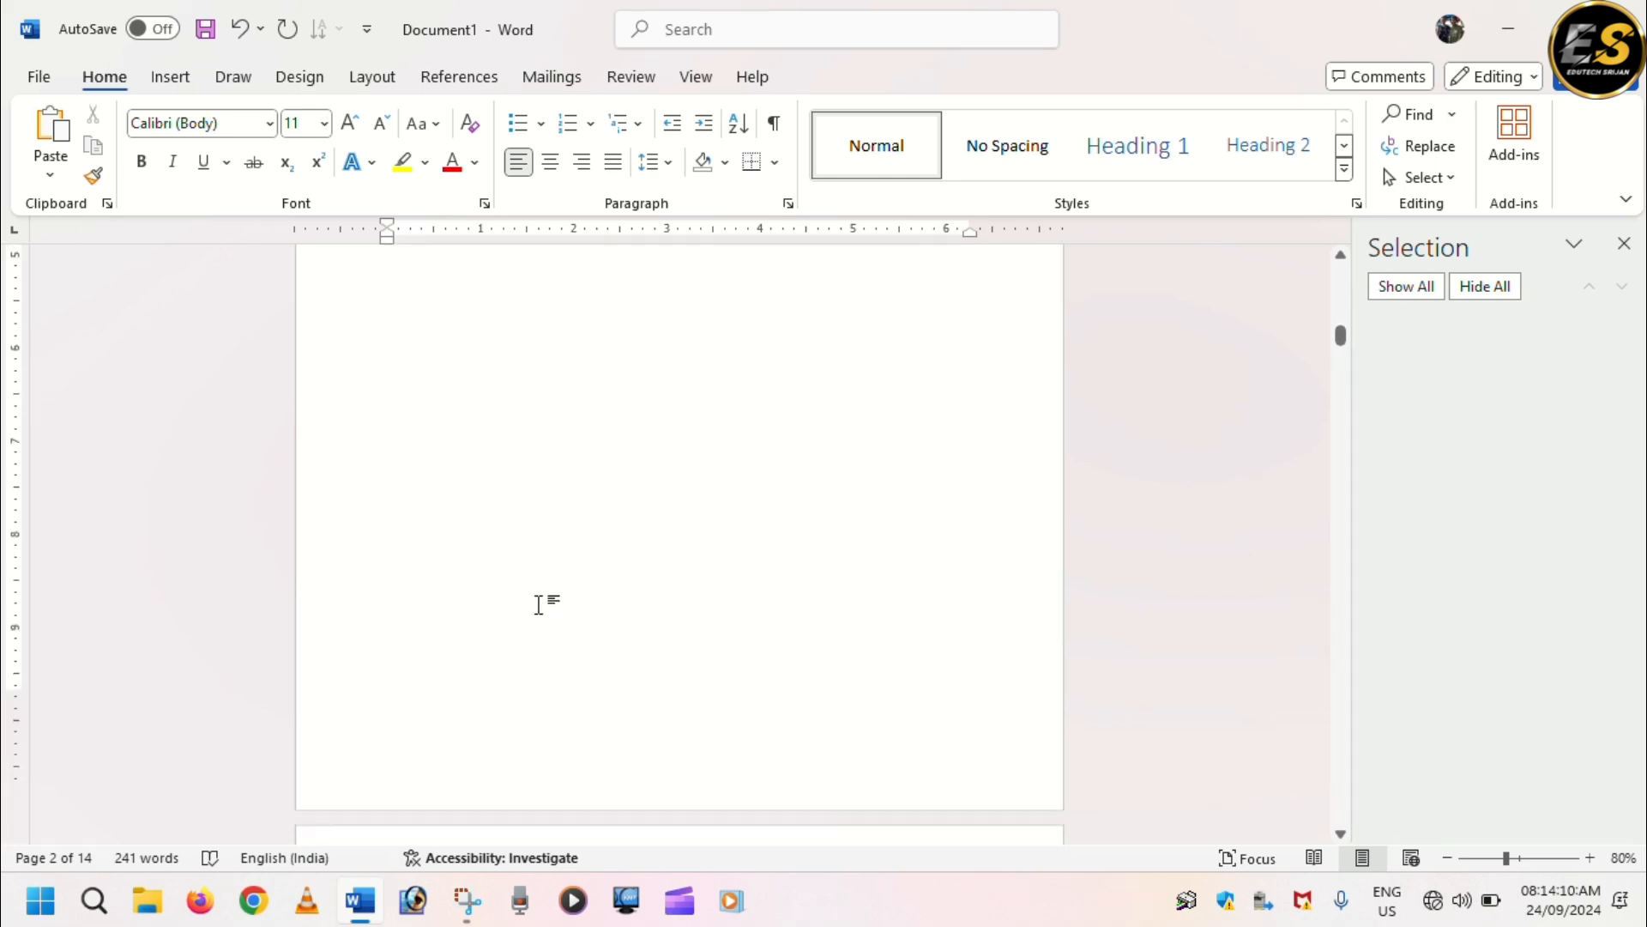
pyautogui.scroll(7, 540, 605)
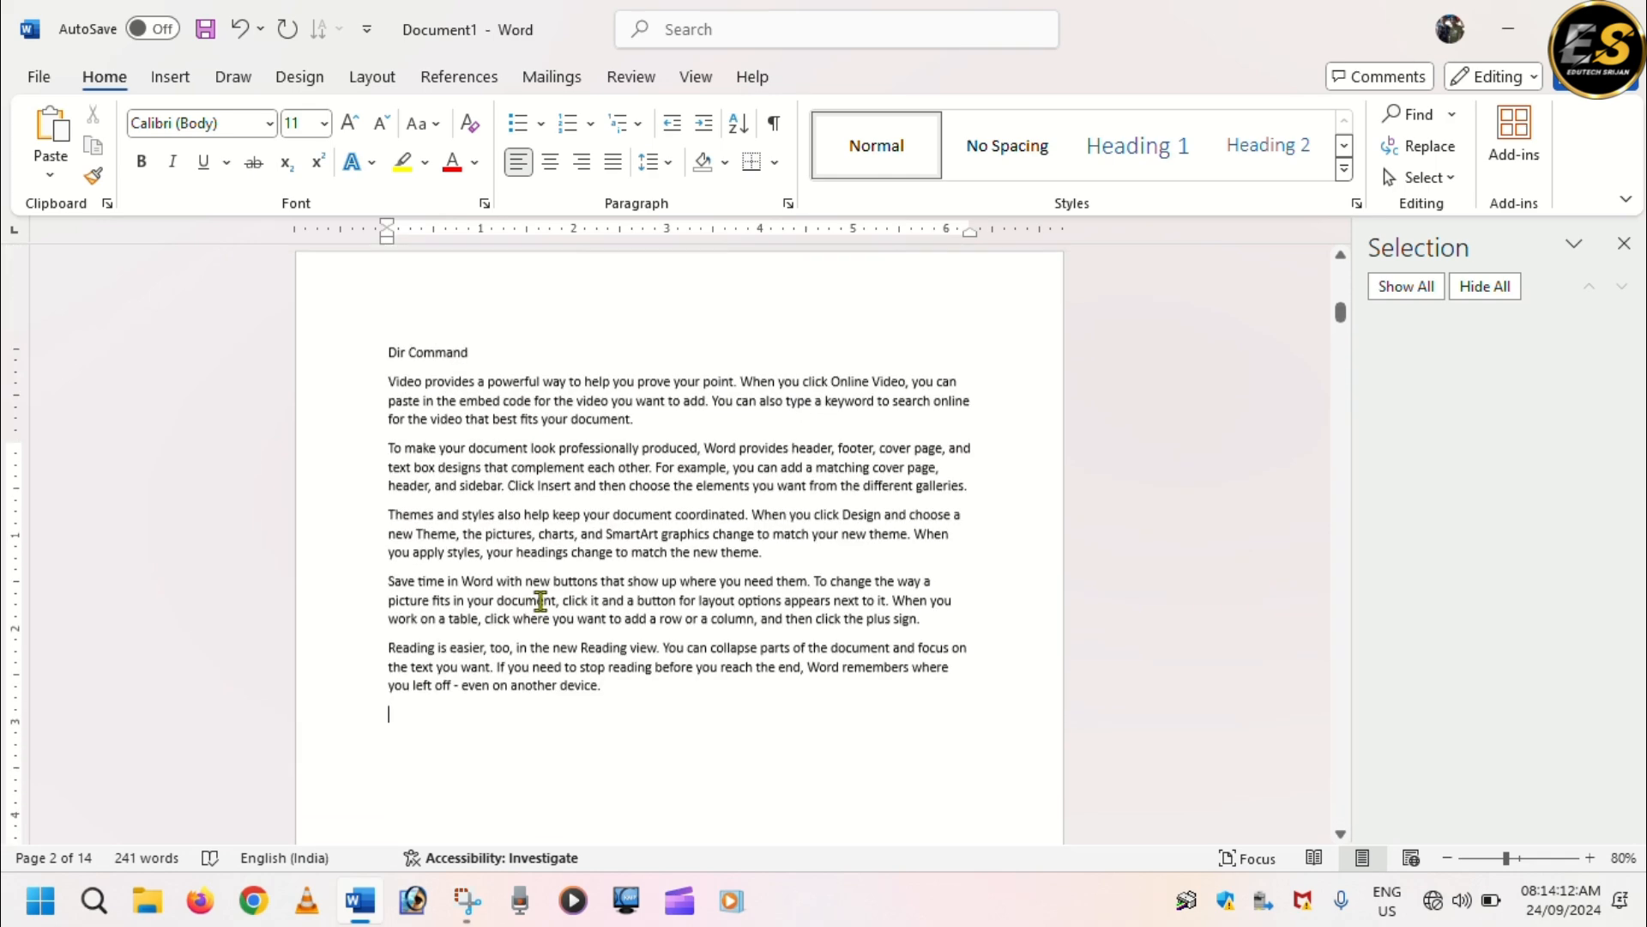
pyautogui.scroll(-2, 540, 598)
pyautogui.scroll(-15, 541, 599)
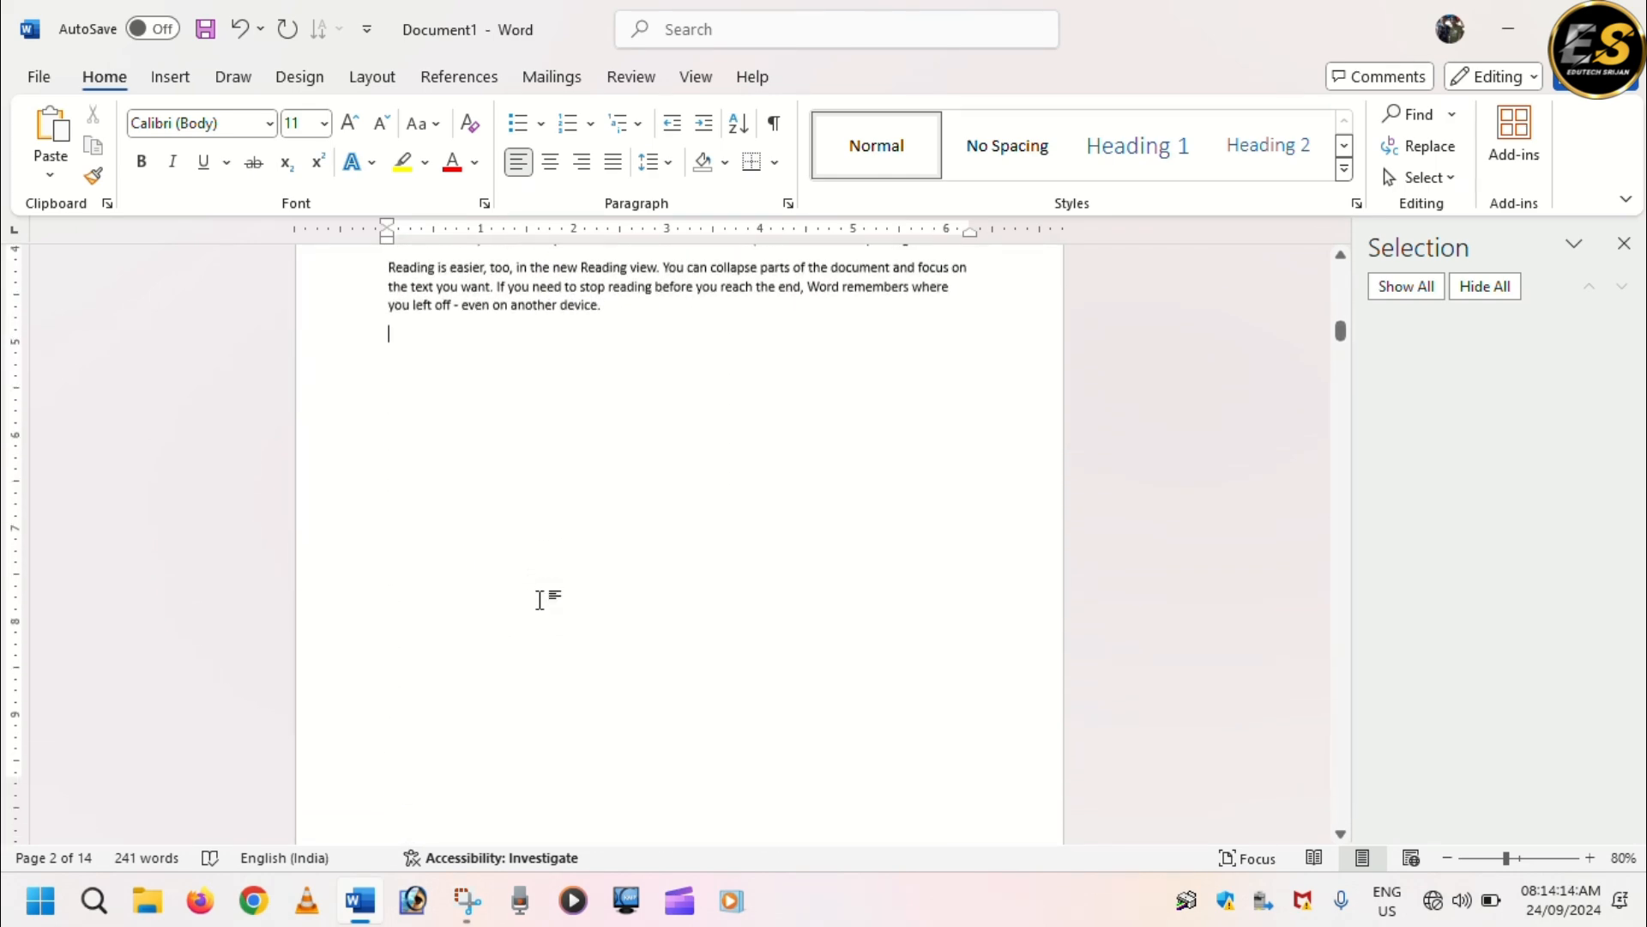
pyautogui.click(471, 548)
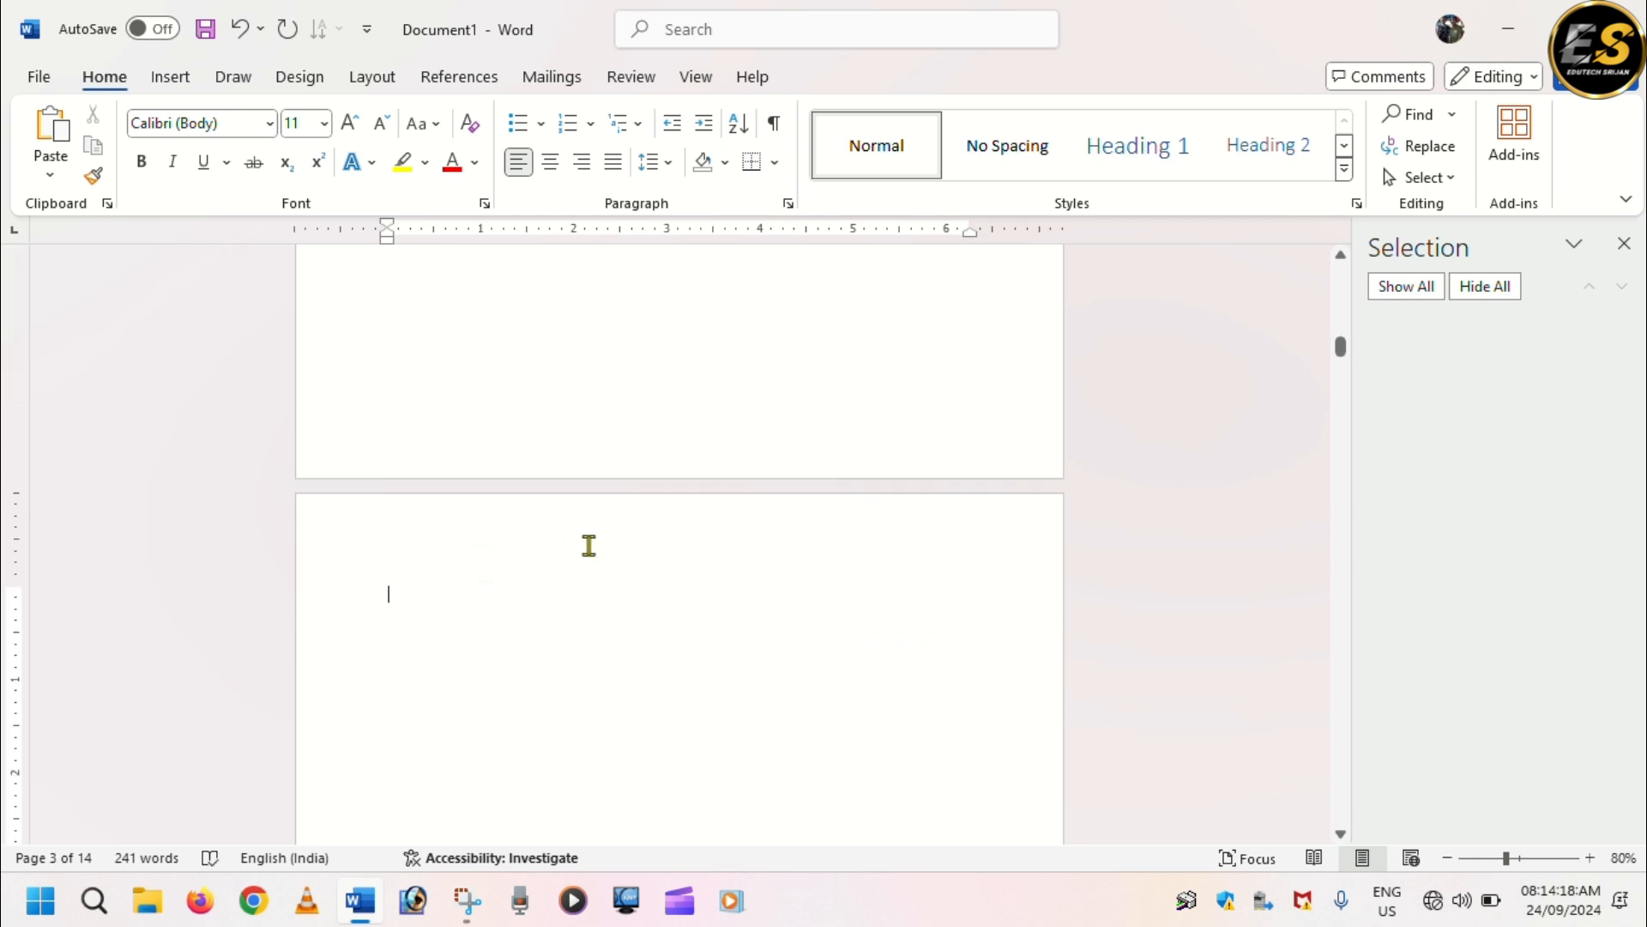
pyautogui.write('Inter Command')
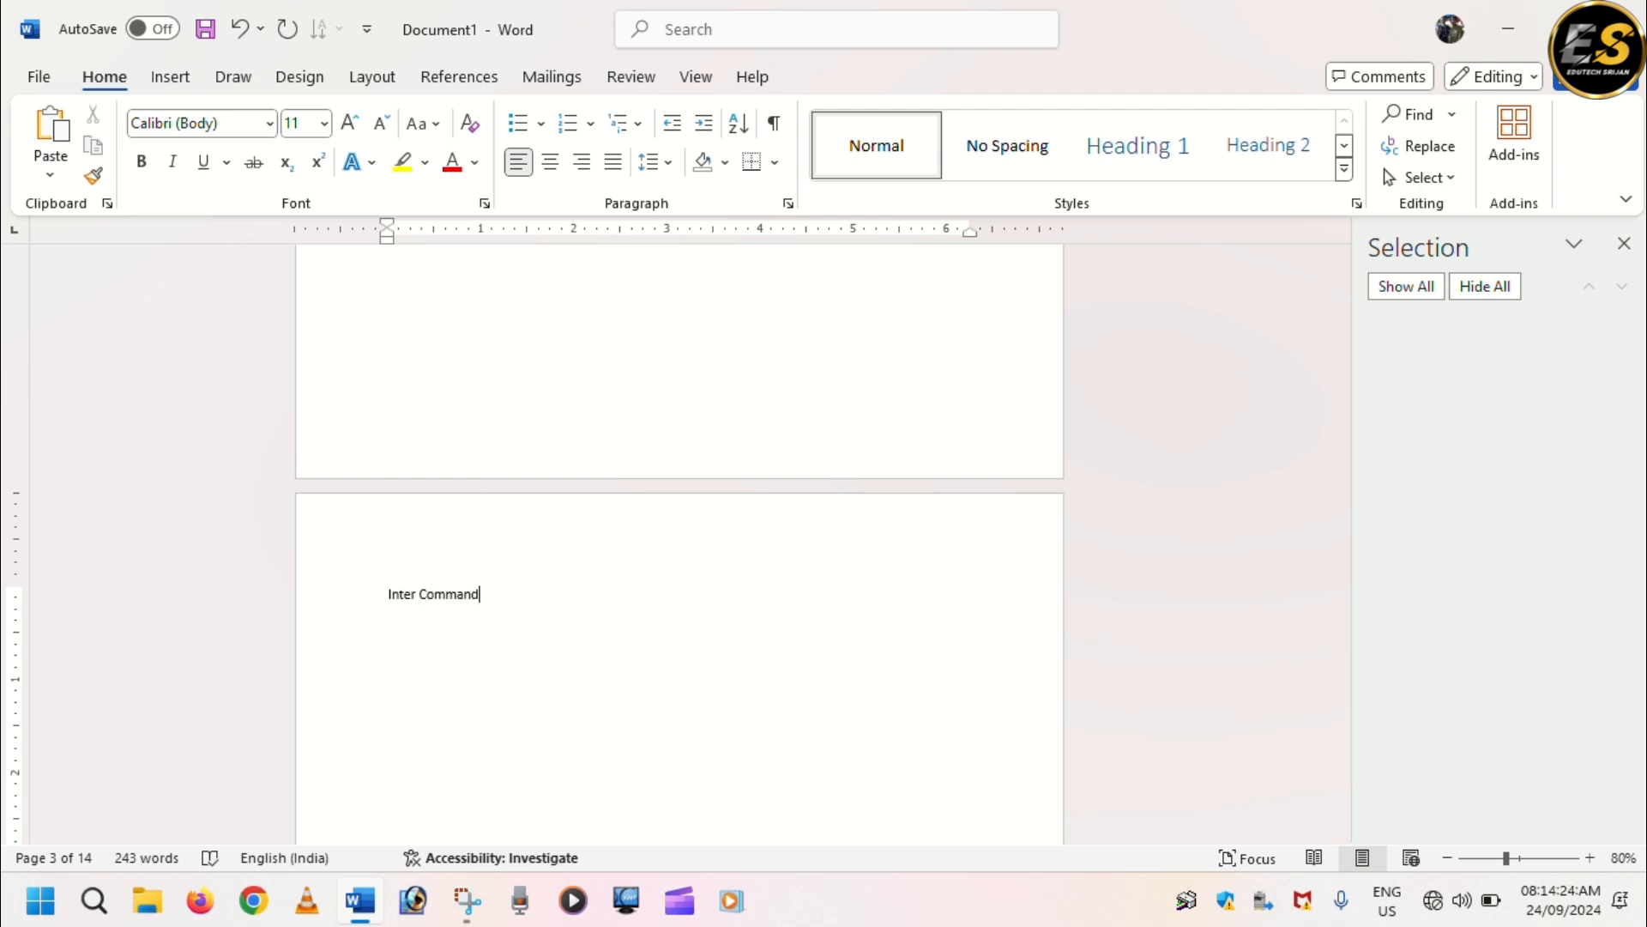
# Generate sample paragraphs below the "Inter Command" heading with =rand().
pyautogui.press('Return')
pyautogui.write('=rand()')
pyautogui.press('Return')
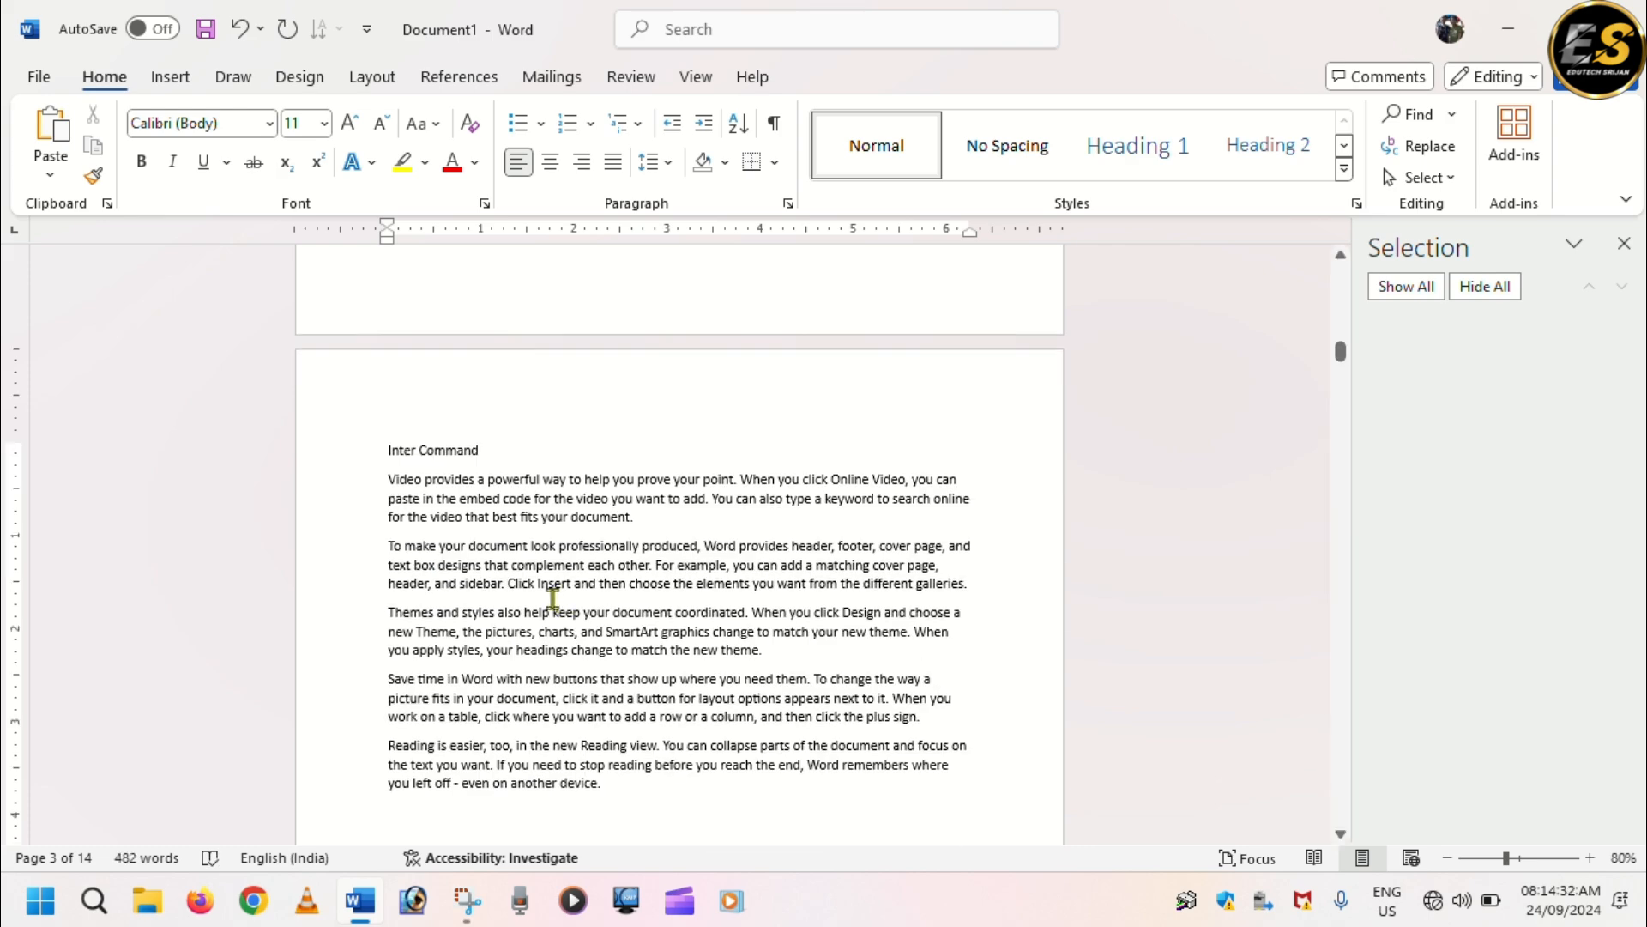
# Enter the heading "Exter Command" at the start of page 4.
pyautogui.scroll(-1, 552, 598)
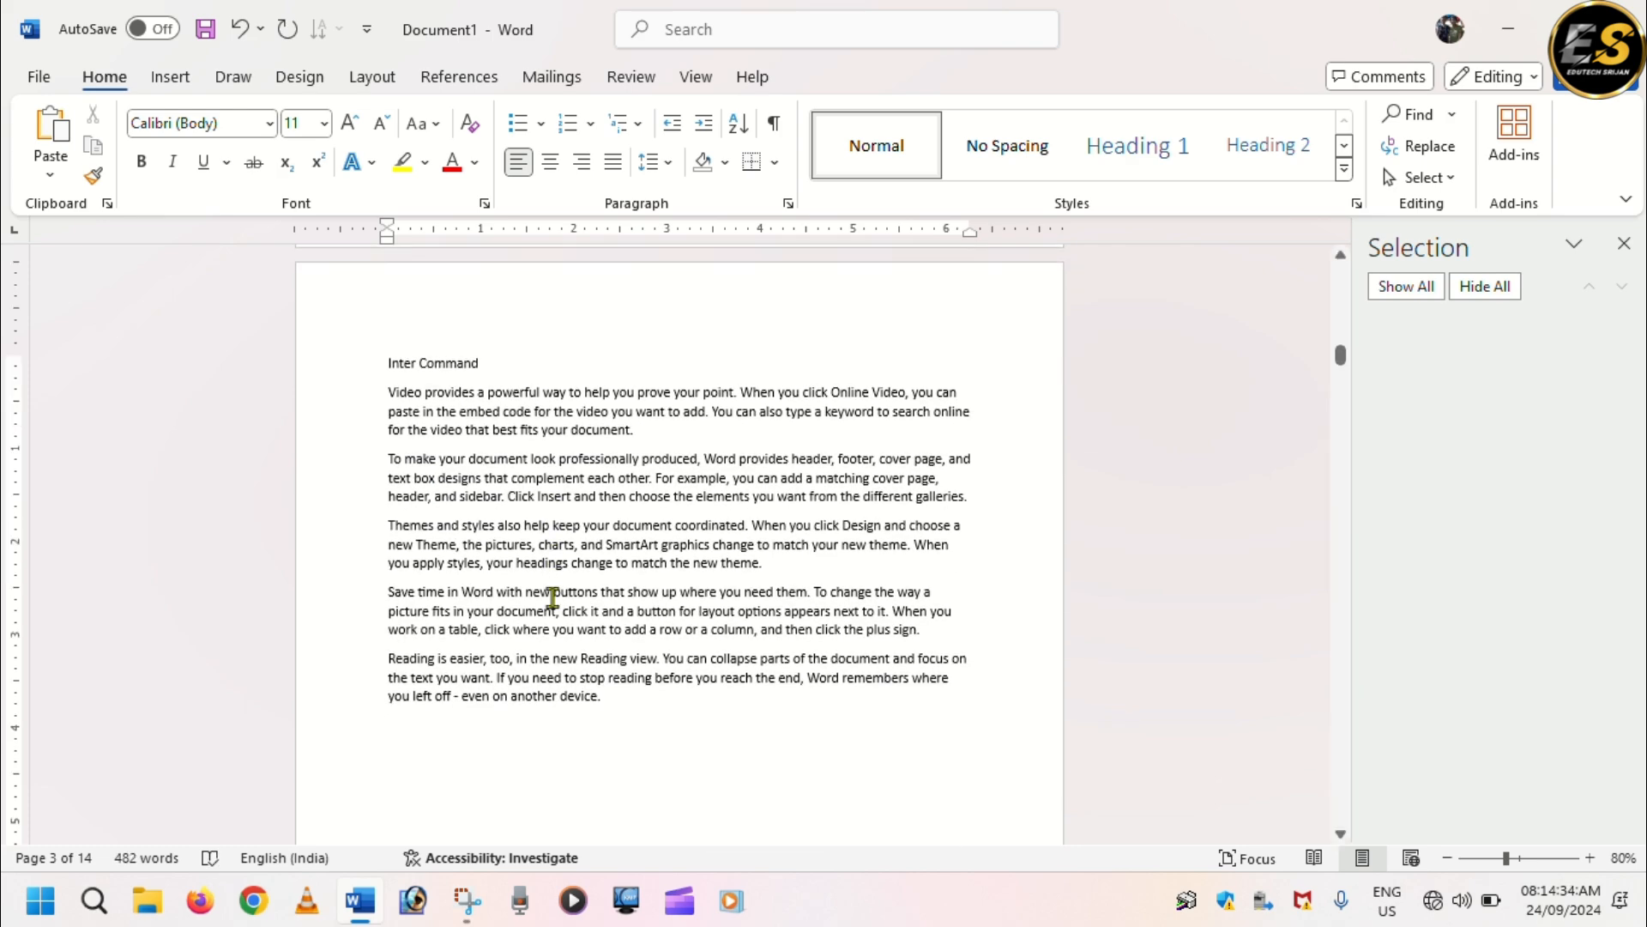
pyautogui.scroll(-4, 553, 598)
pyautogui.scroll(-5, 552, 598)
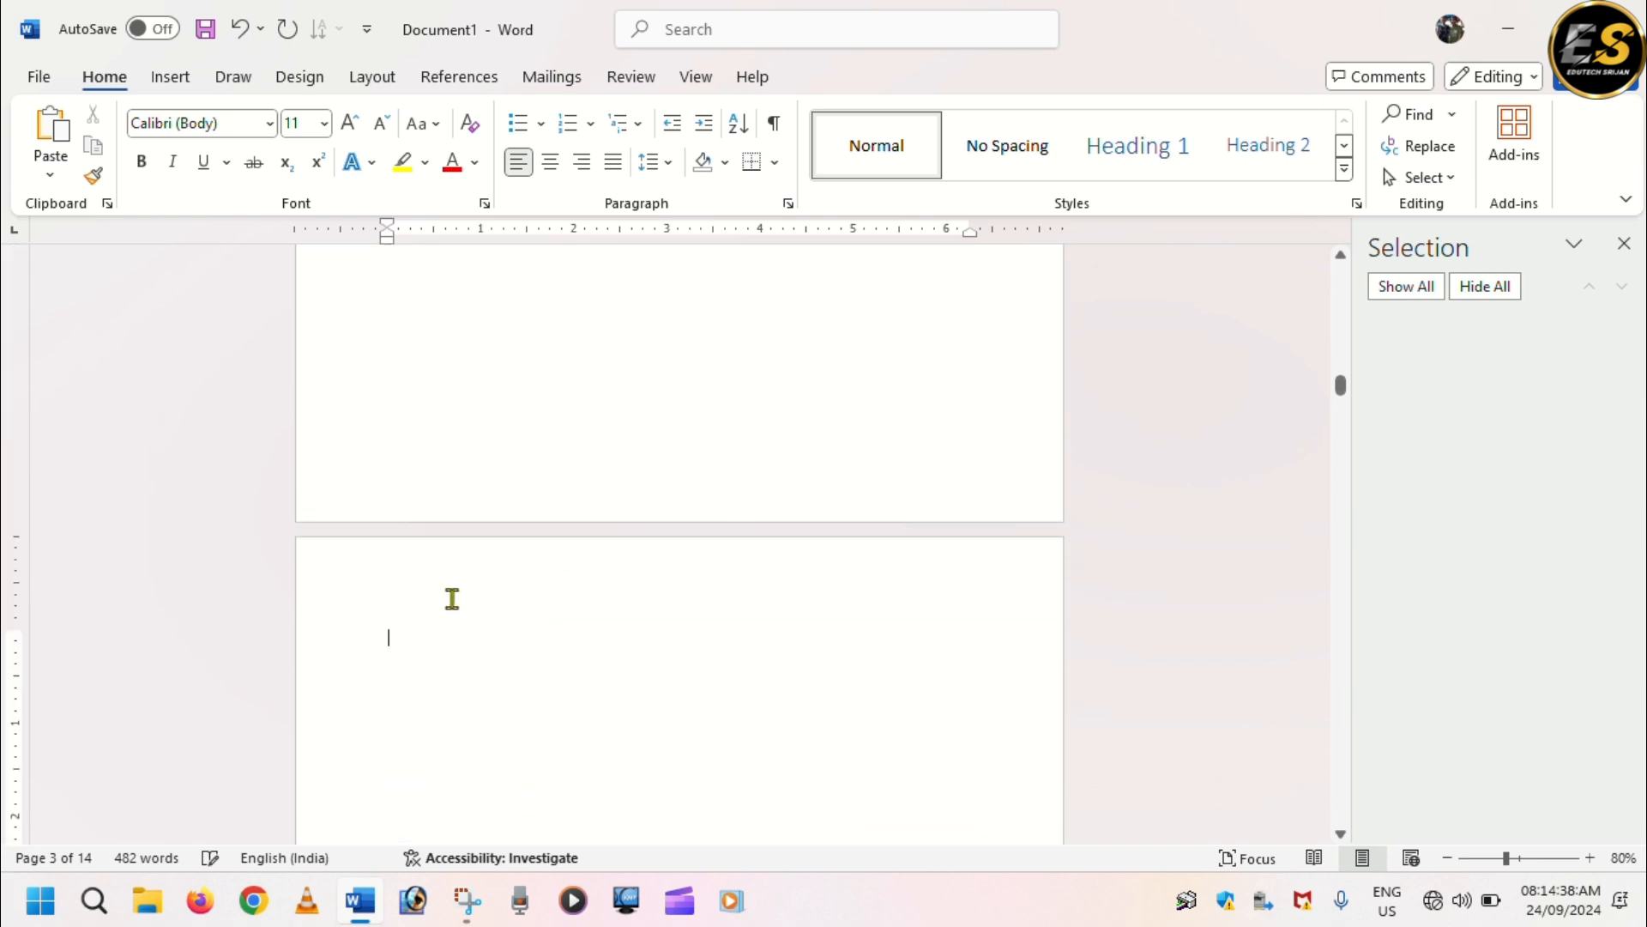
pyautogui.write('Exter Command')
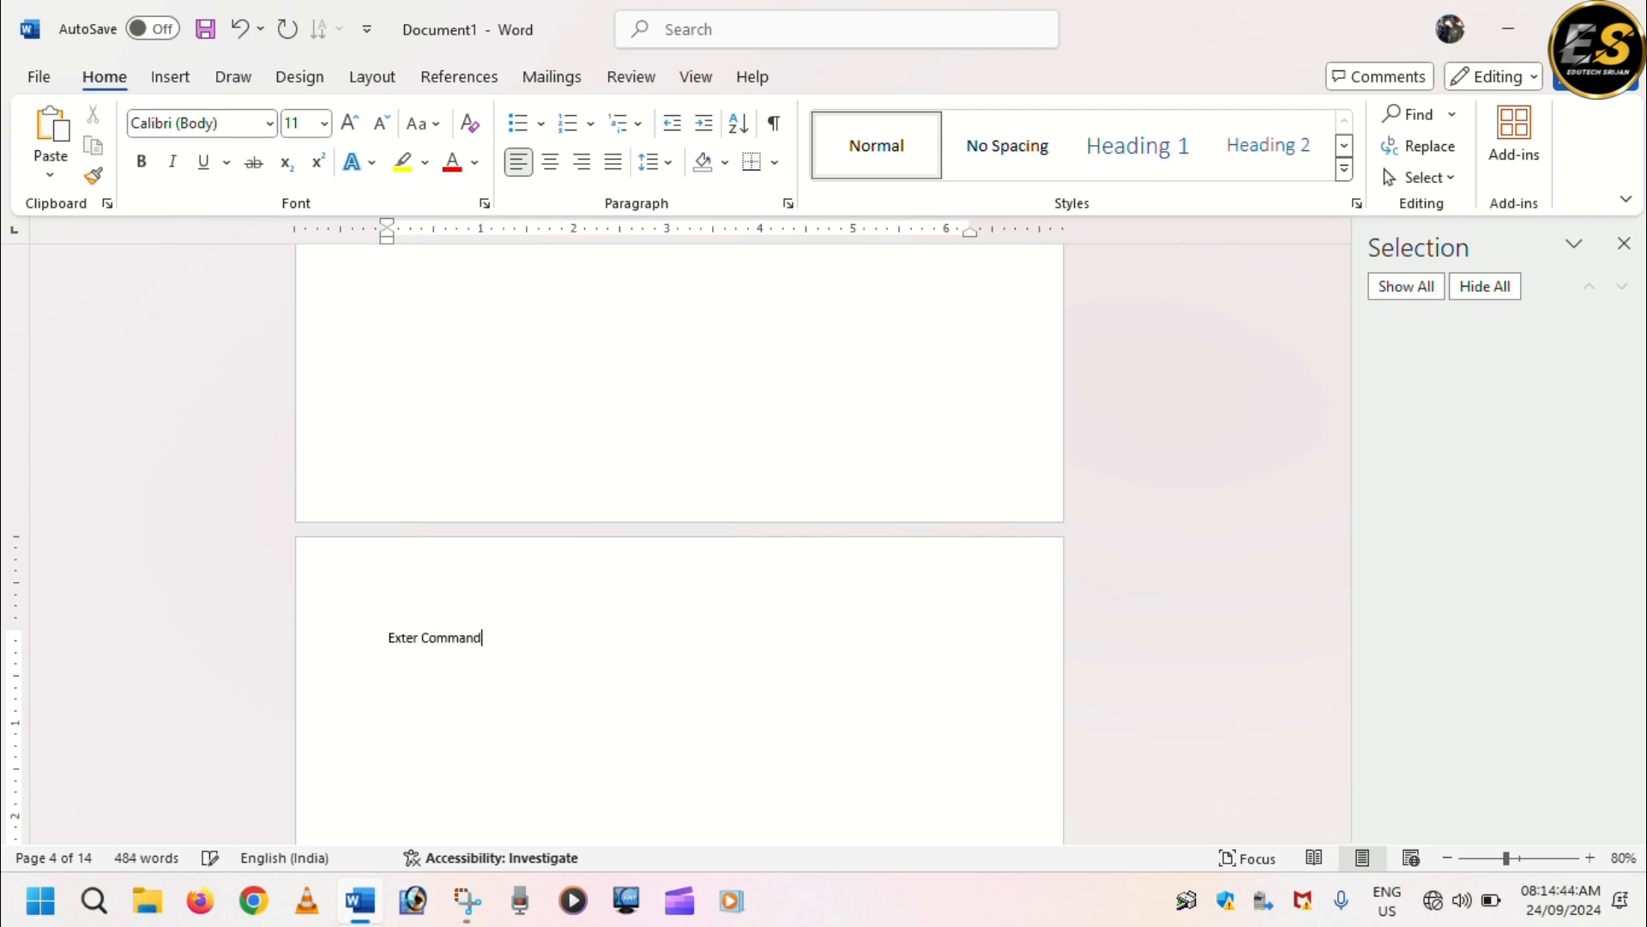
# Generate sample paragraphs on page 4 with =rand() and correct the page's heading to "External Command".
pyautogui.press('Return')
pyautogui.write('=rand()')
pyautogui.press('Return')
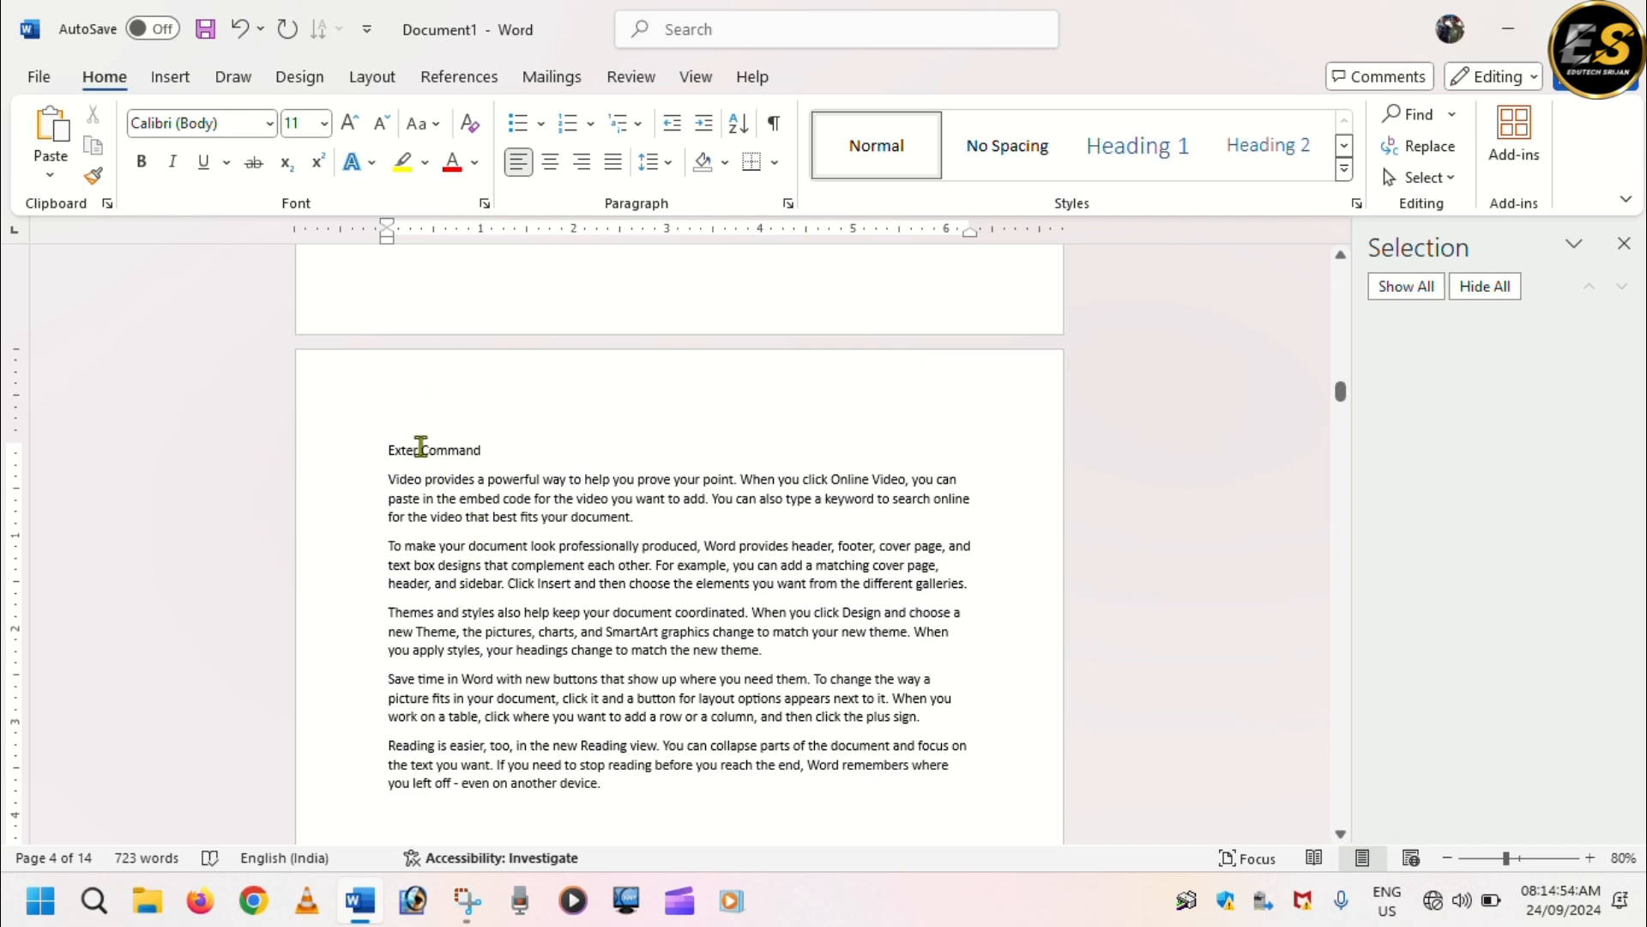
pyautogui.click(420, 448)
pyautogui.write('nal')
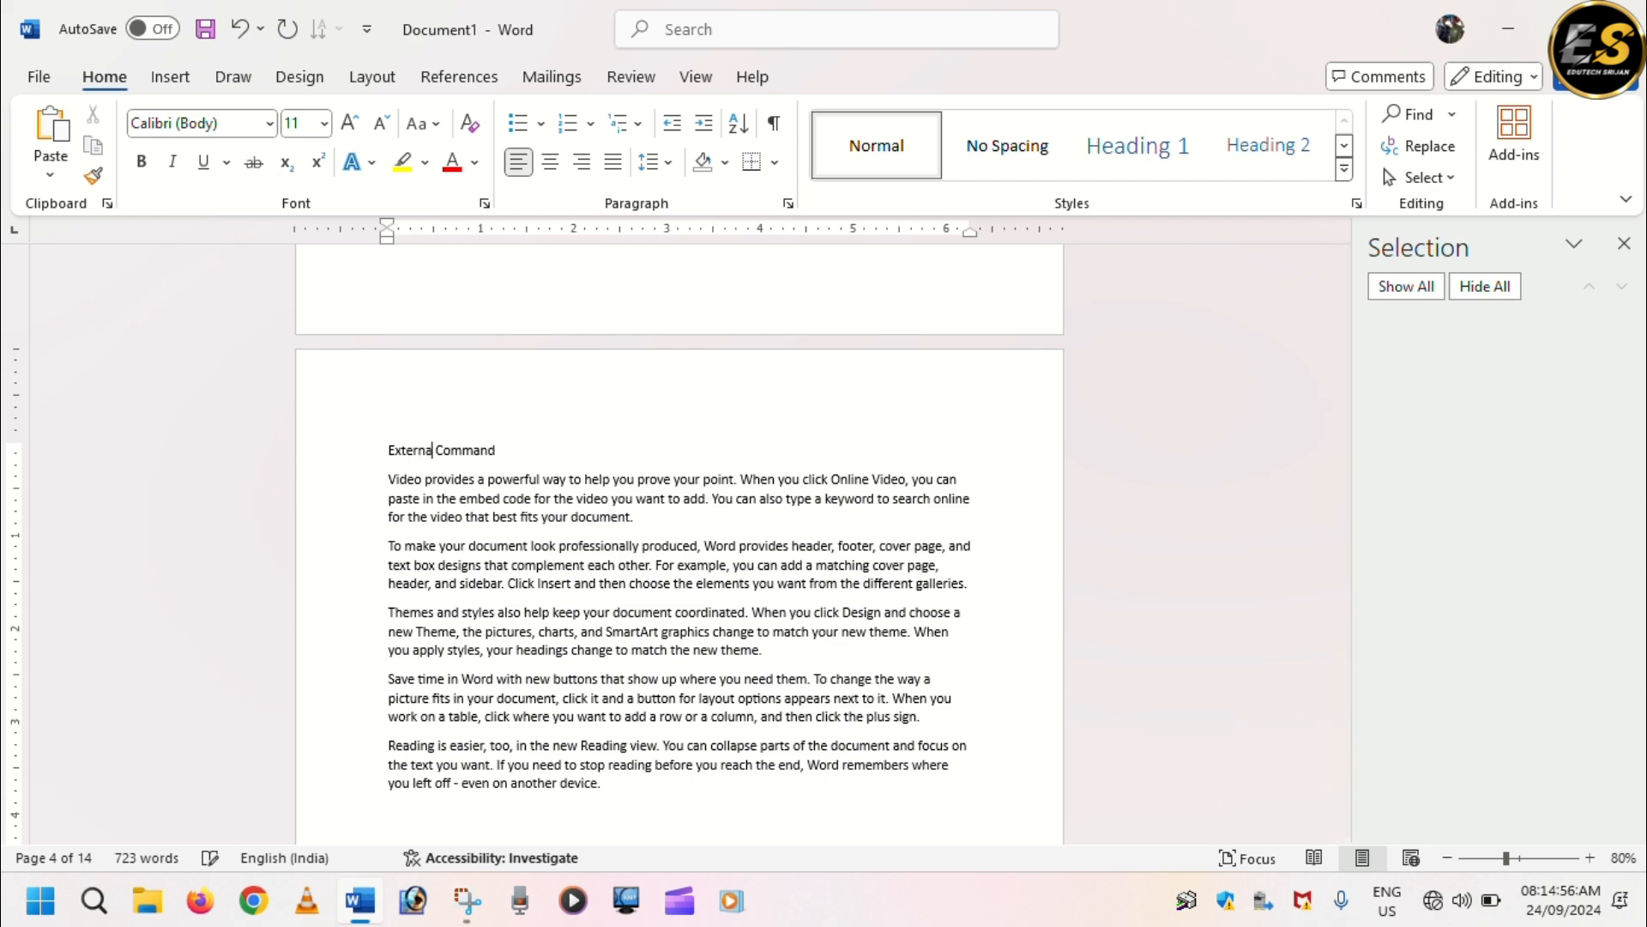
# Enter the heading "Ram & Rom" at the start of page 5.
pyautogui.scroll(-5, 716, 550)
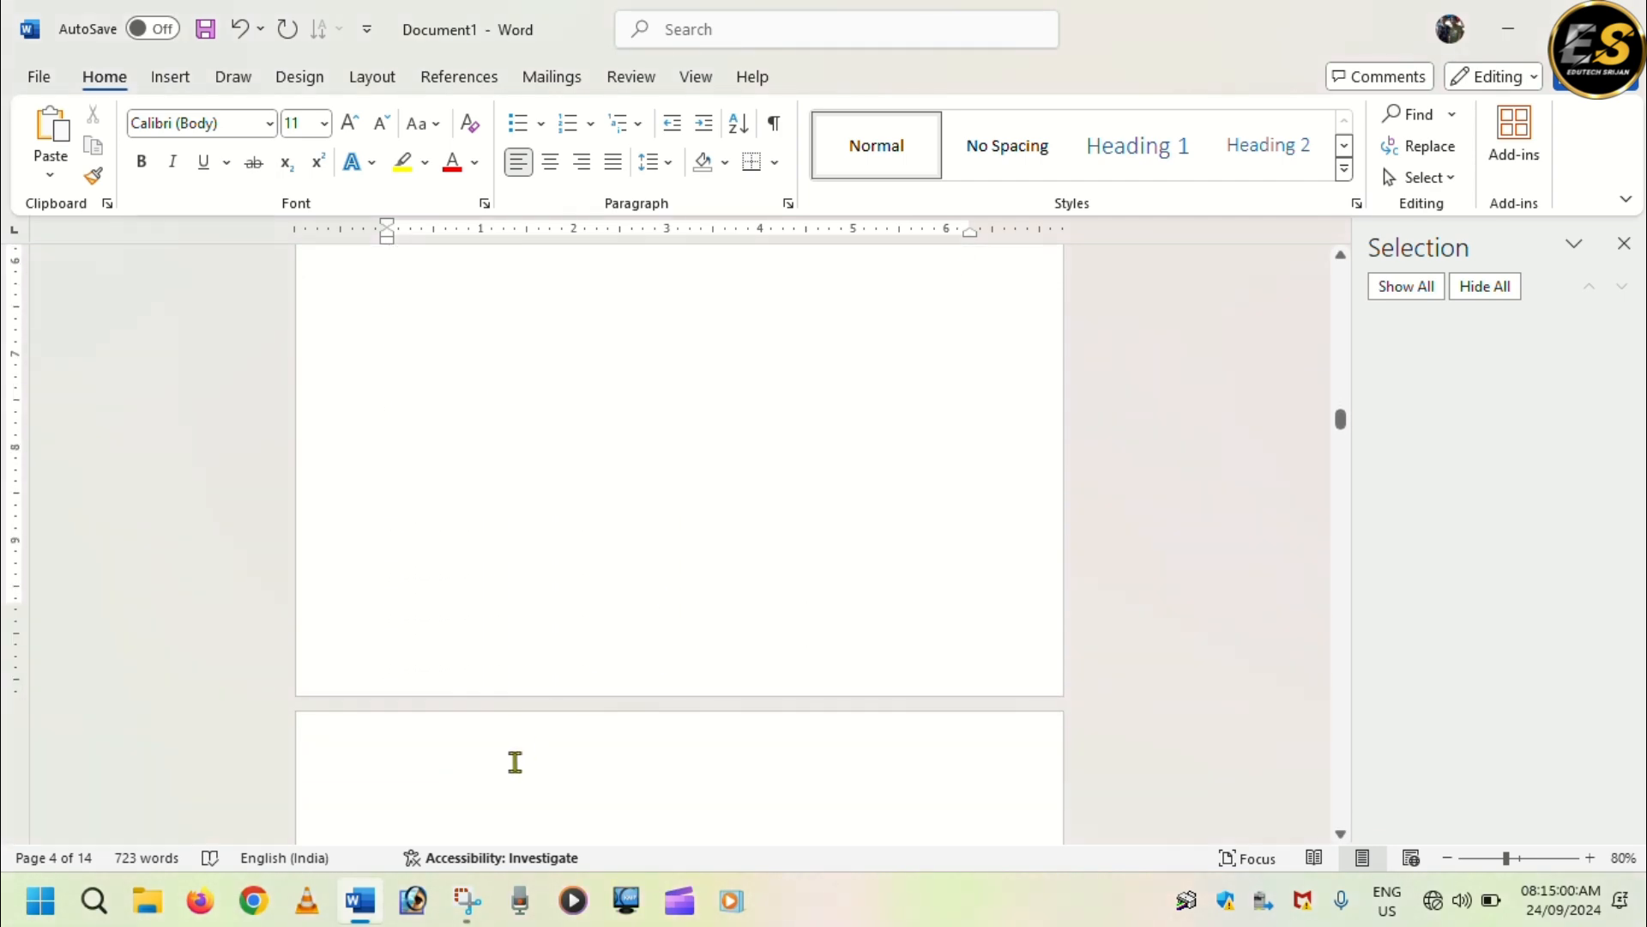
pyautogui.scroll(-1, 426, 798)
pyautogui.click(443, 725)
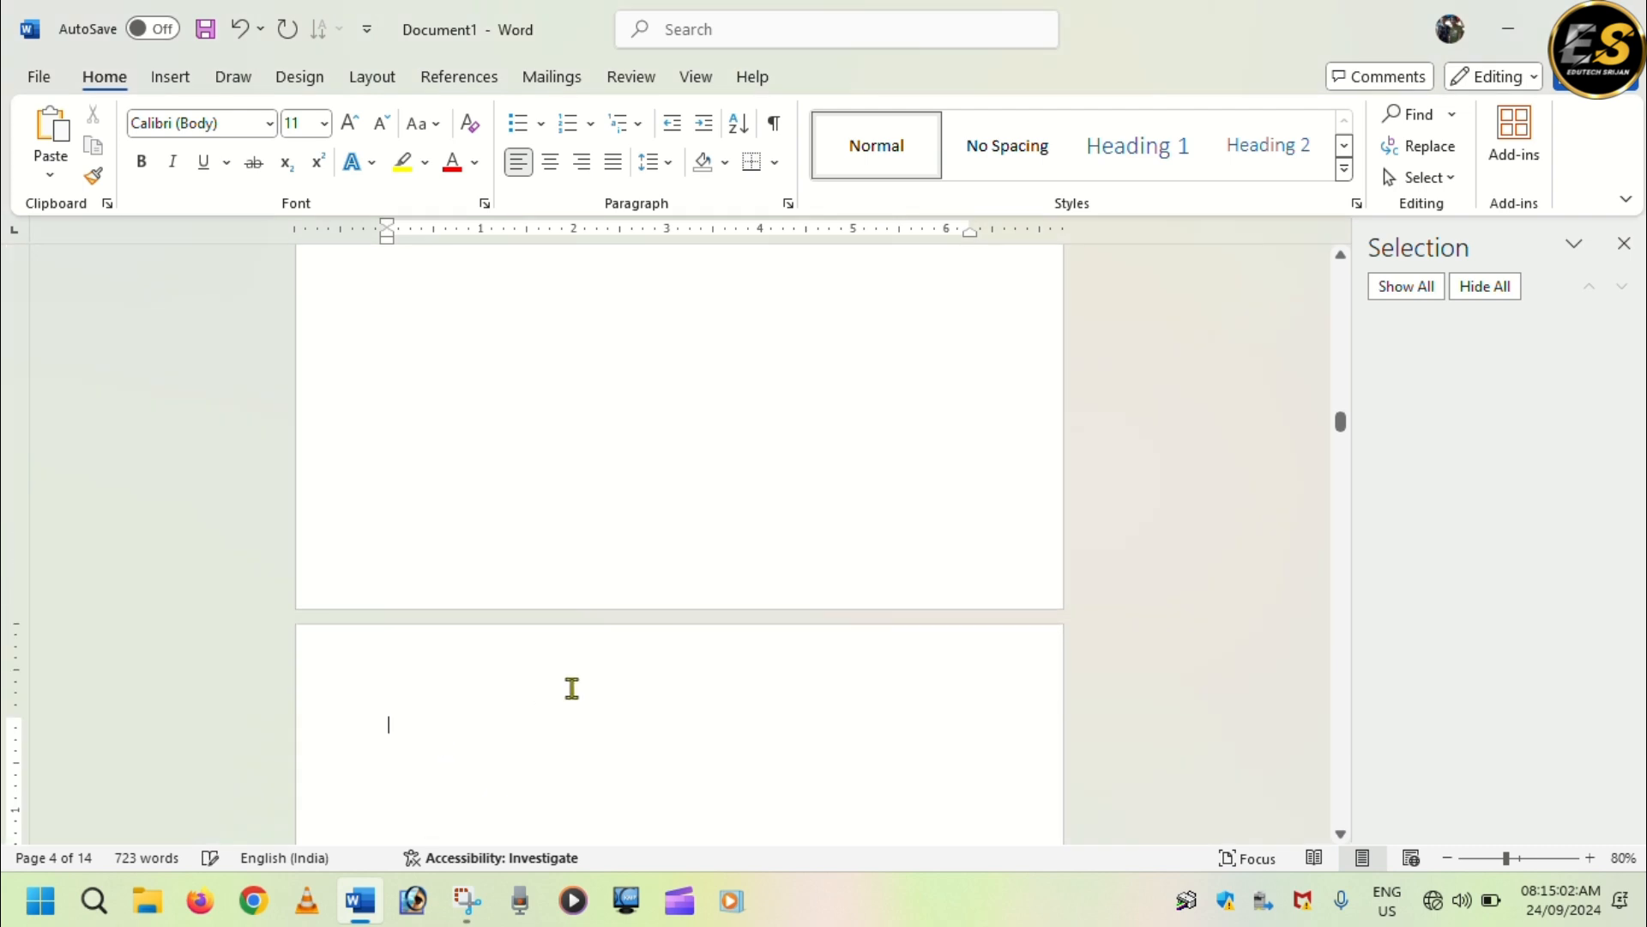
pyautogui.write('=')
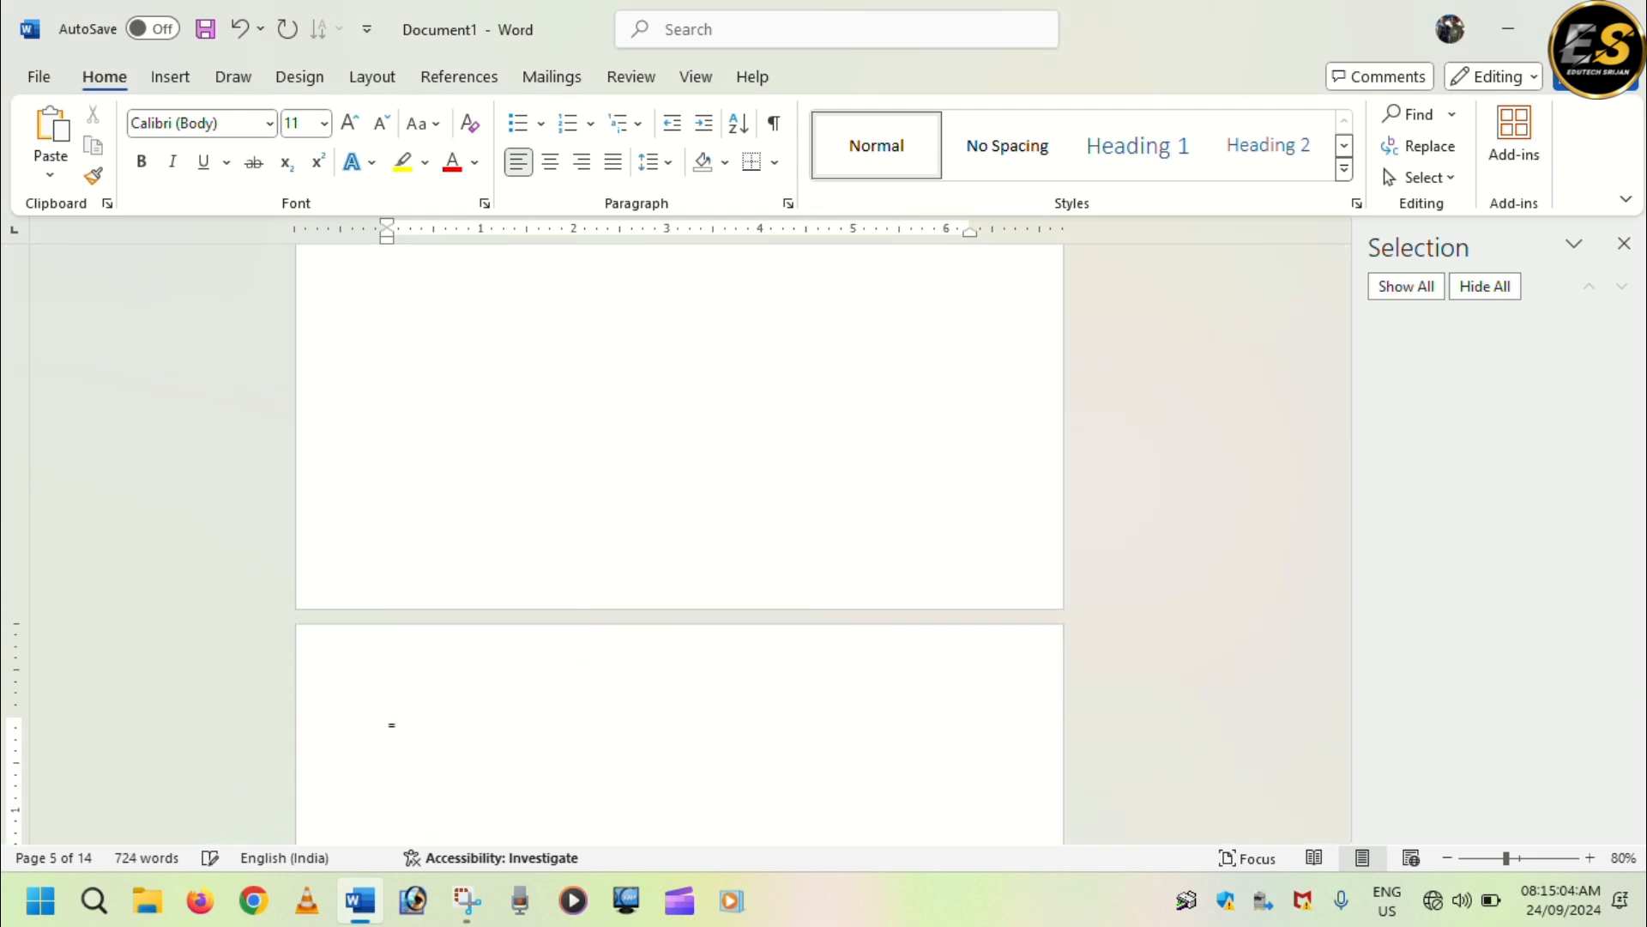
pyautogui.write('Ram & Rom')
pyautogui.scroll(-1, 581, 684)
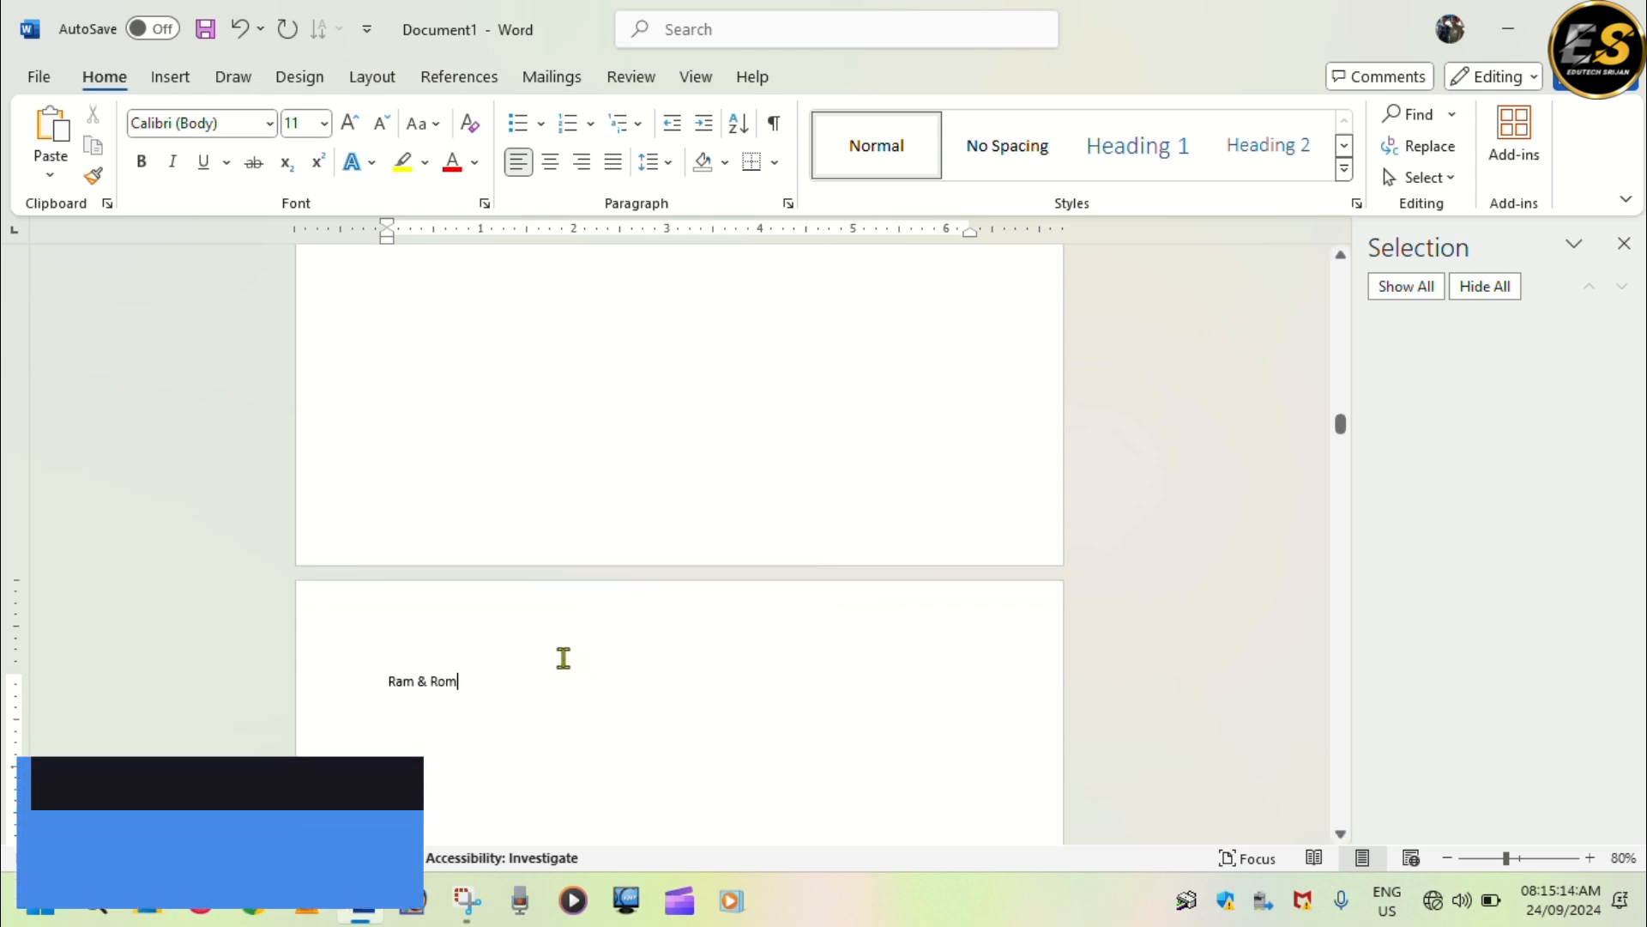
# Generate sample paragraphs below the "Ram & Rom" heading with =rand().
pyautogui.scroll(-1, 564, 658)
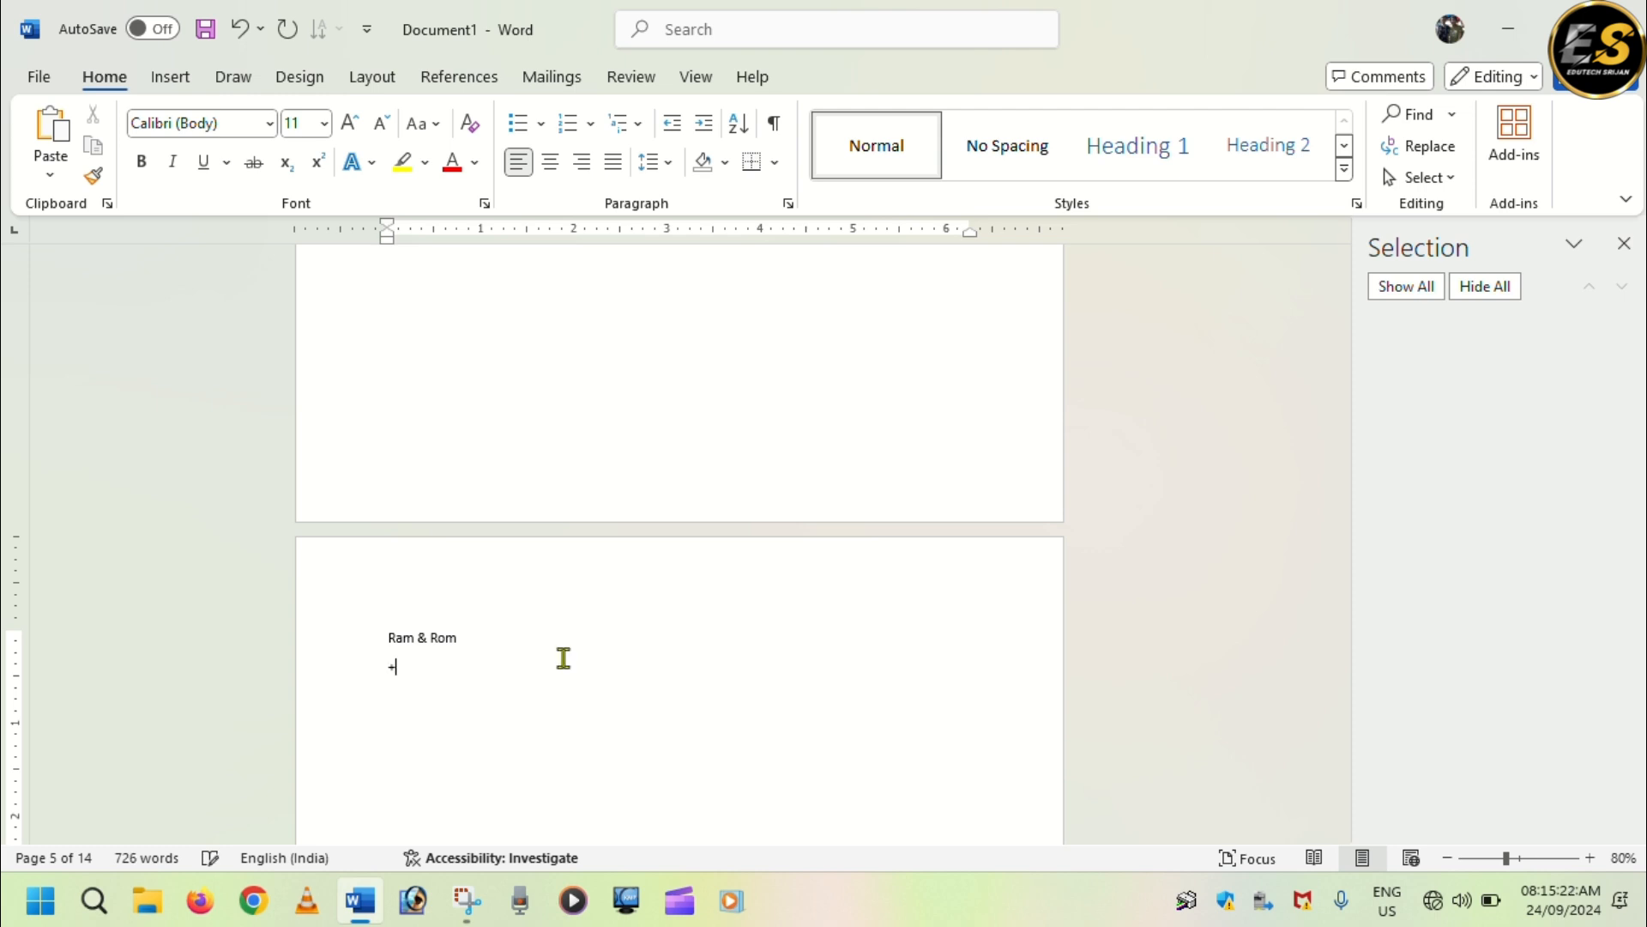
pyautogui.press('BackSpace')
pyautogui.write('=rand()')
pyautogui.press('Return')
pyautogui.scroll(-3, 318, 814)
pyautogui.scroll(-10, 580, 643)
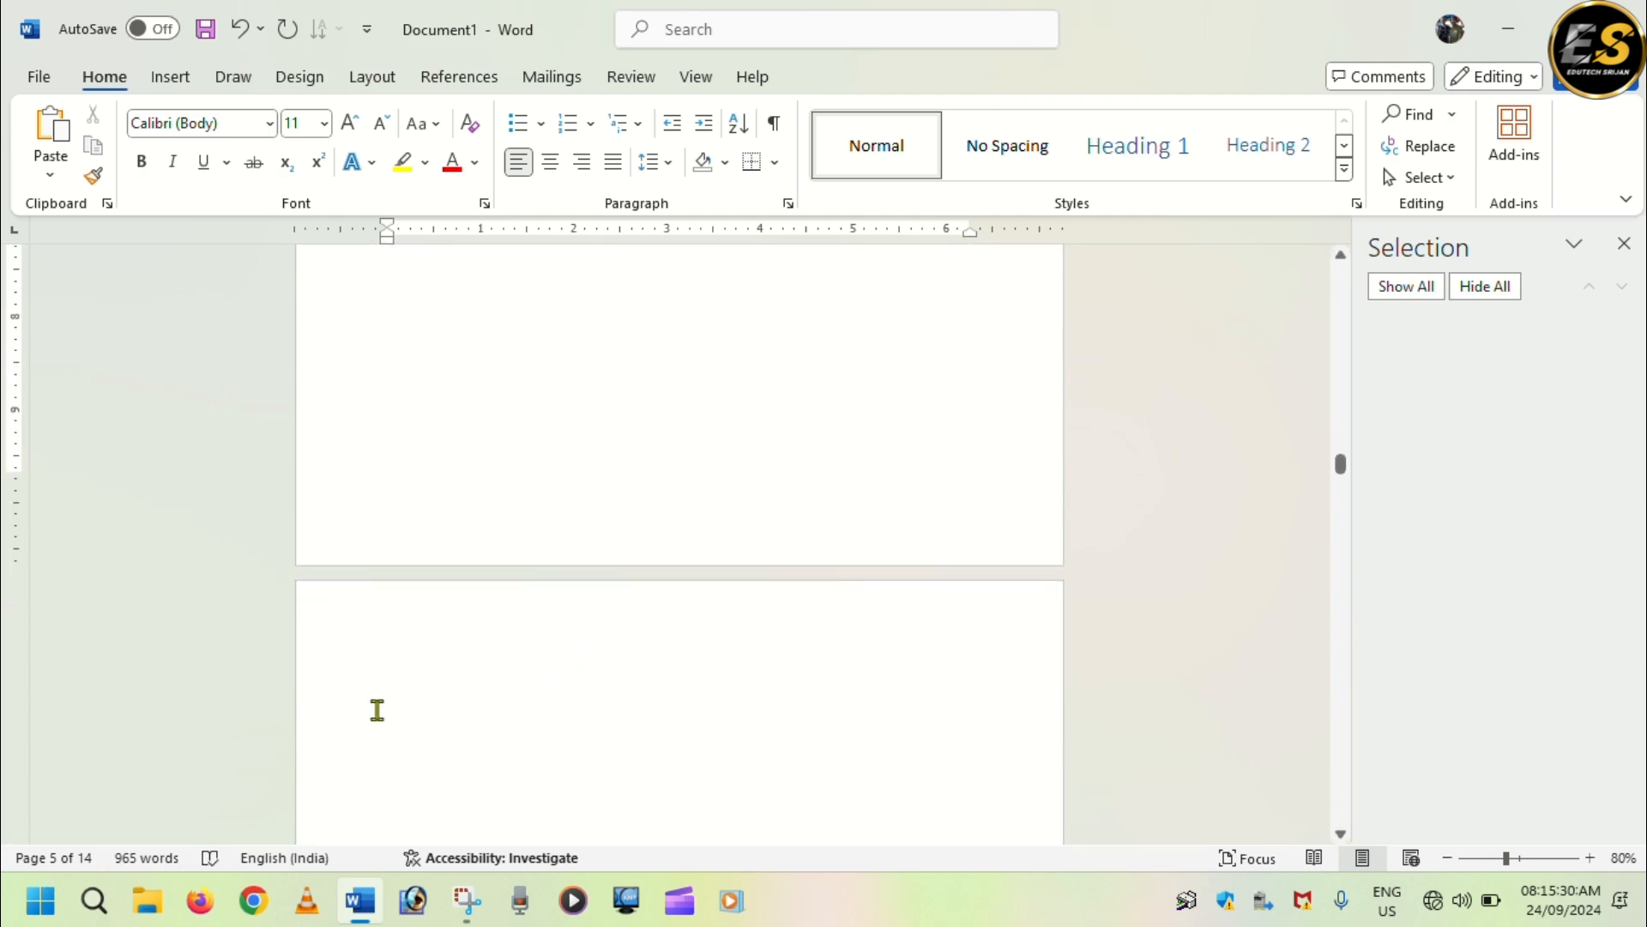
# Enter the heading "Recycle Bin" at the start of page 6 and generate sample paragraphs below it with =rand().
pyautogui.click(398, 665)
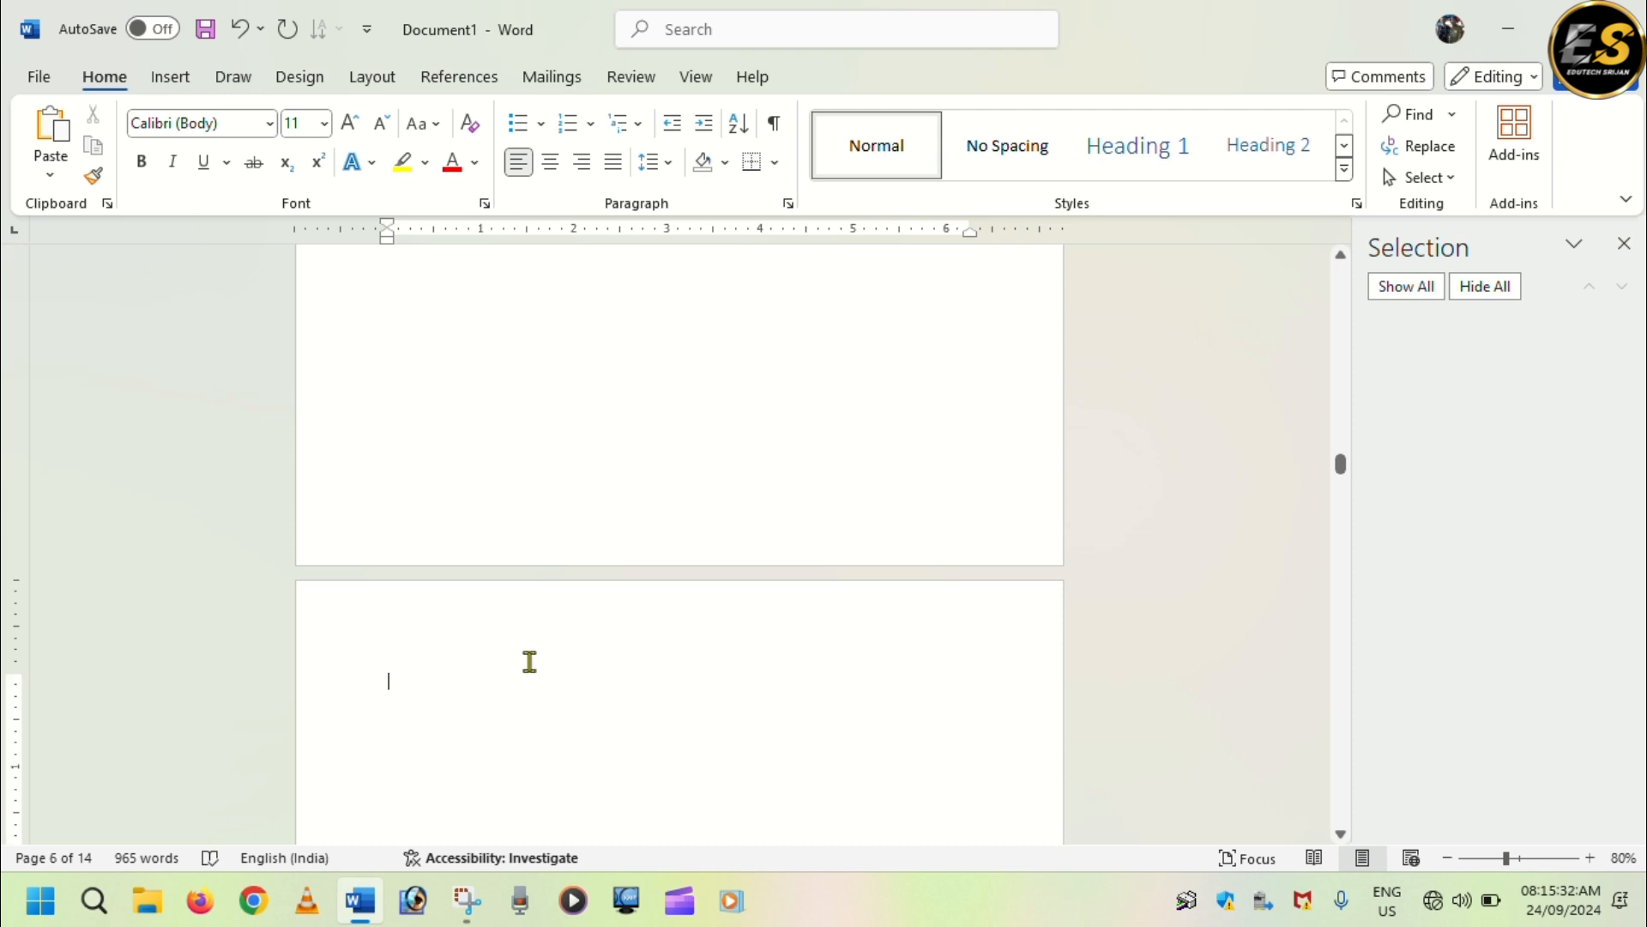
pyautogui.write('Recycle Bin')
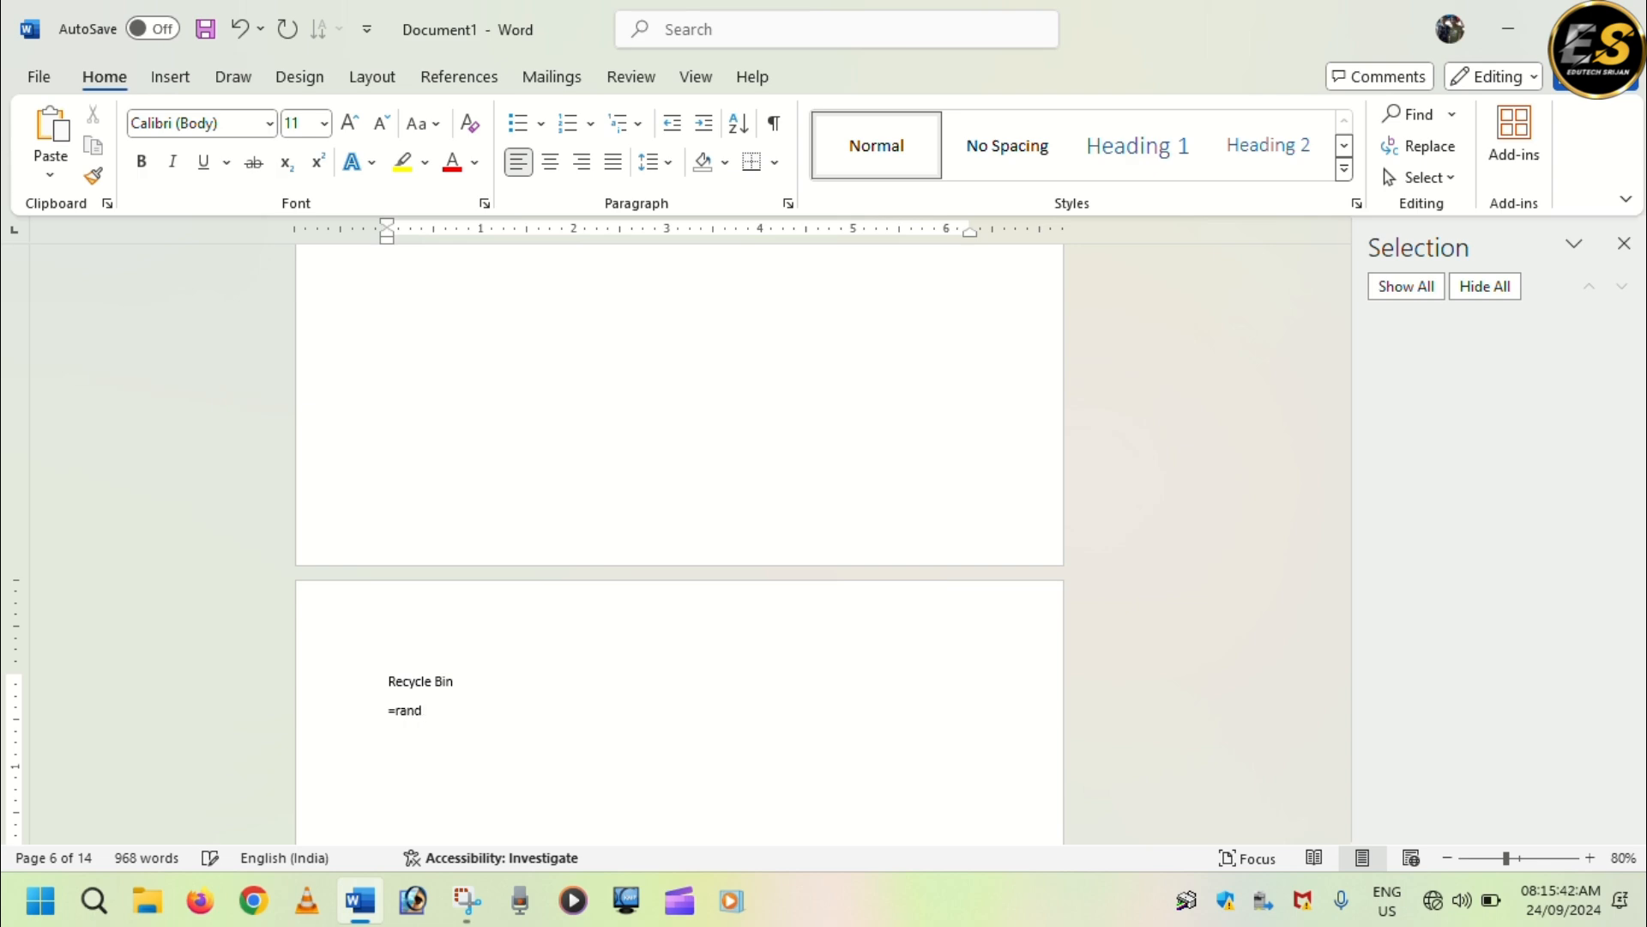
pyautogui.write('()')
pyautogui.press('Return')
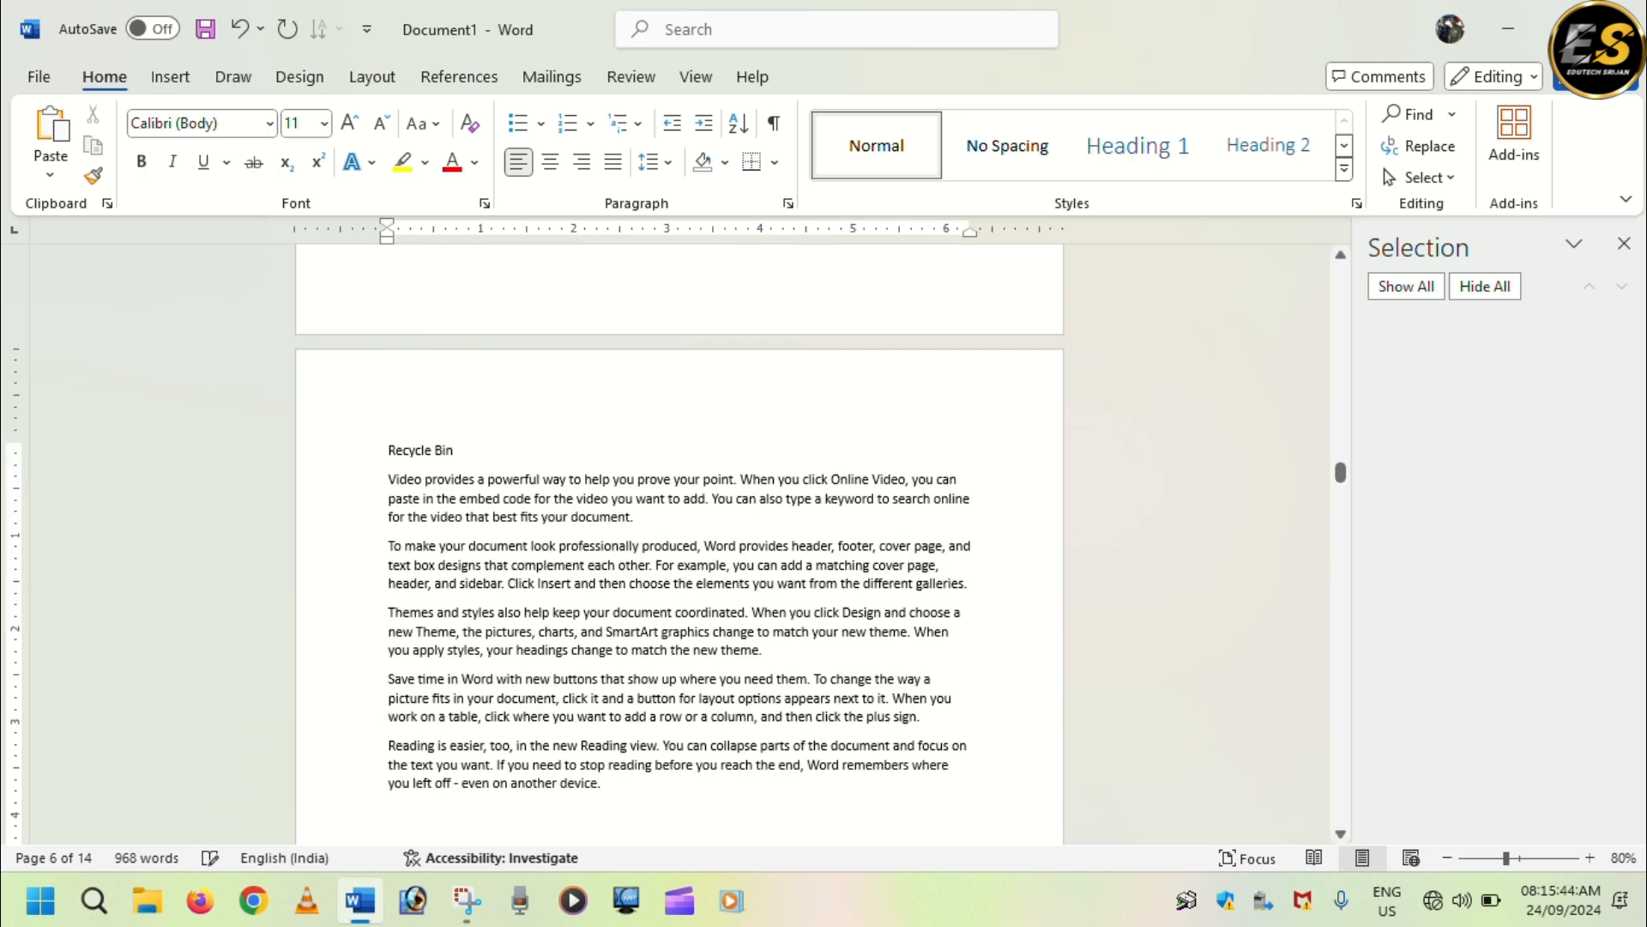
# Apply the Heading 1 style to the "Dir Command" heading on page 2.
pyautogui.scroll(5, 569, 684)
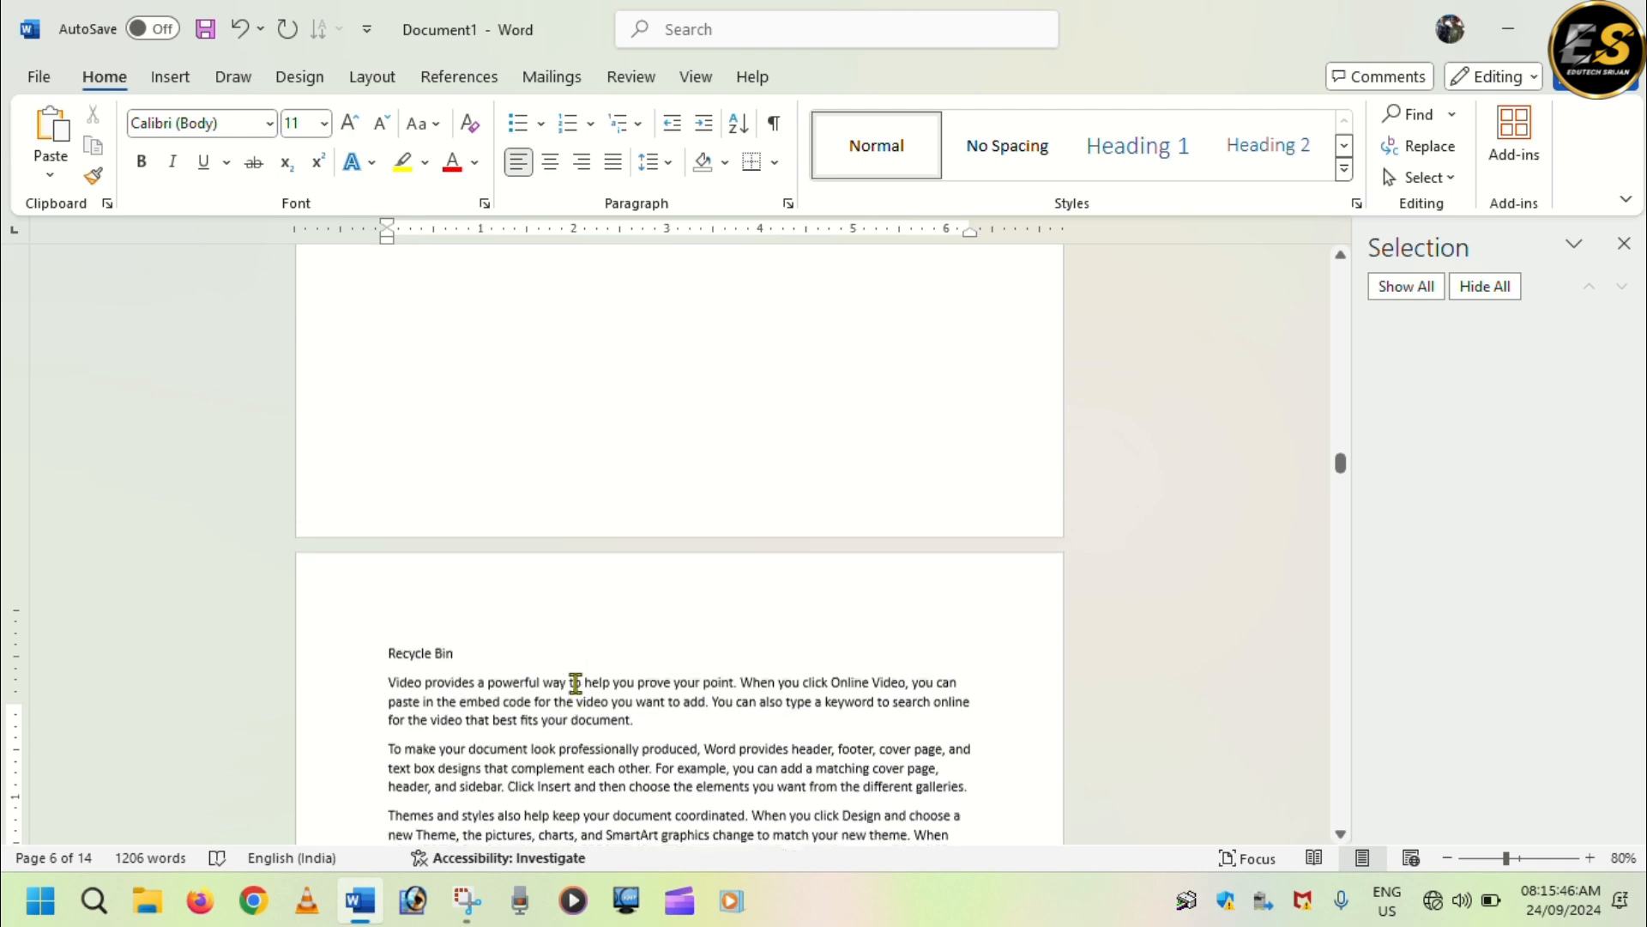
pyautogui.scroll(10, 665, 510)
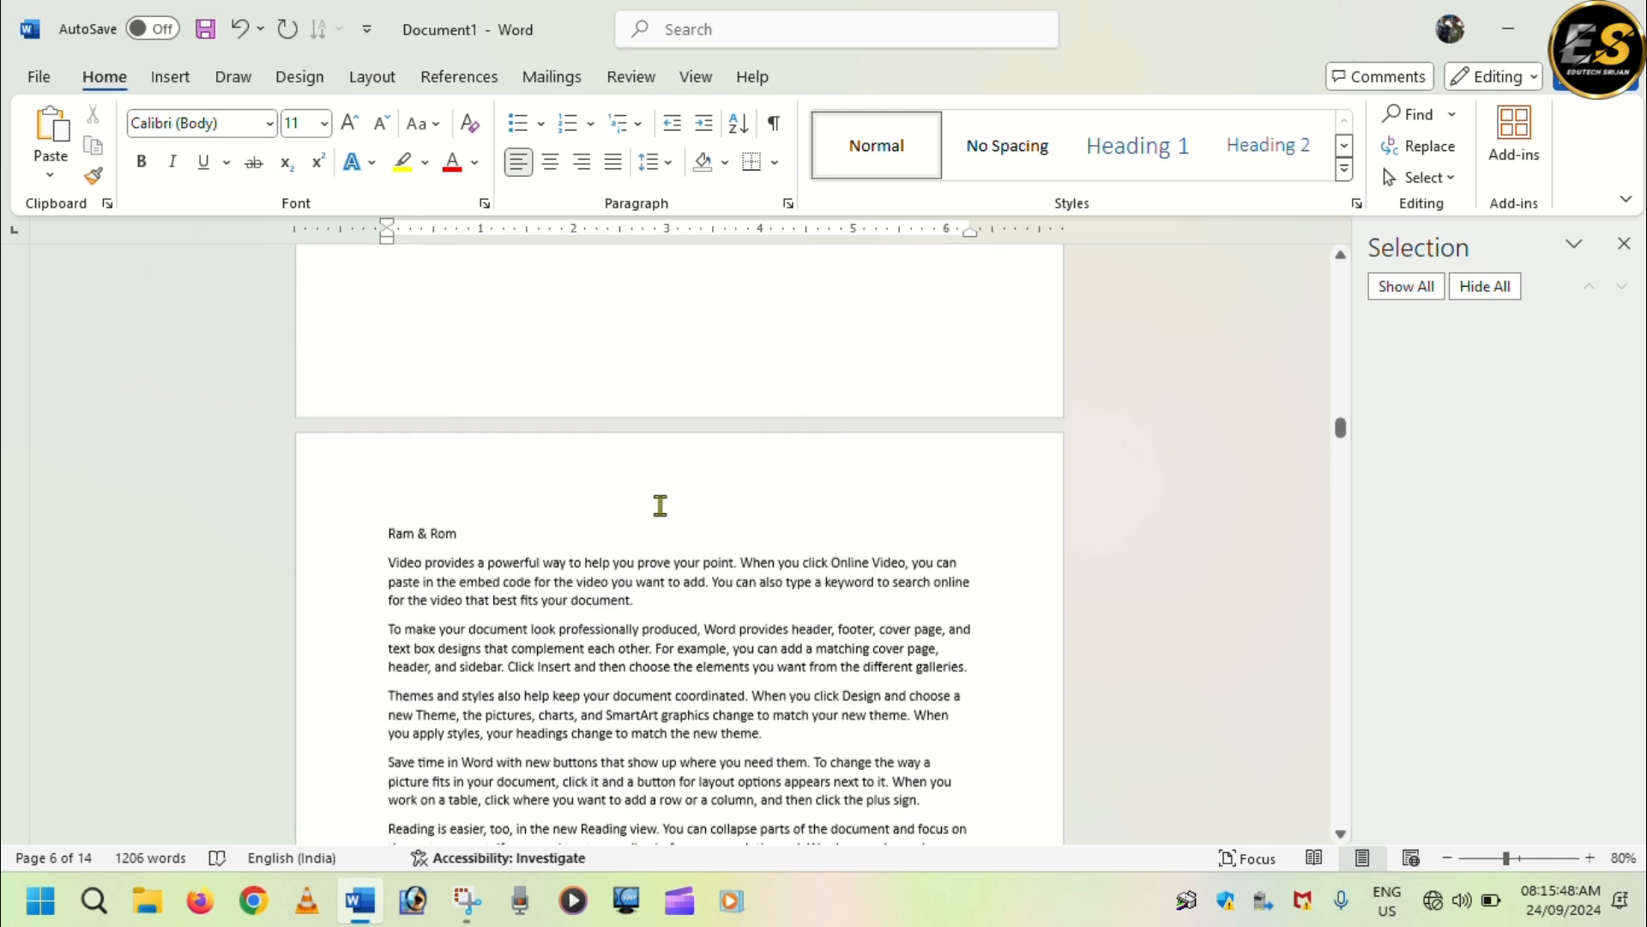
pyautogui.scroll(10, 659, 506)
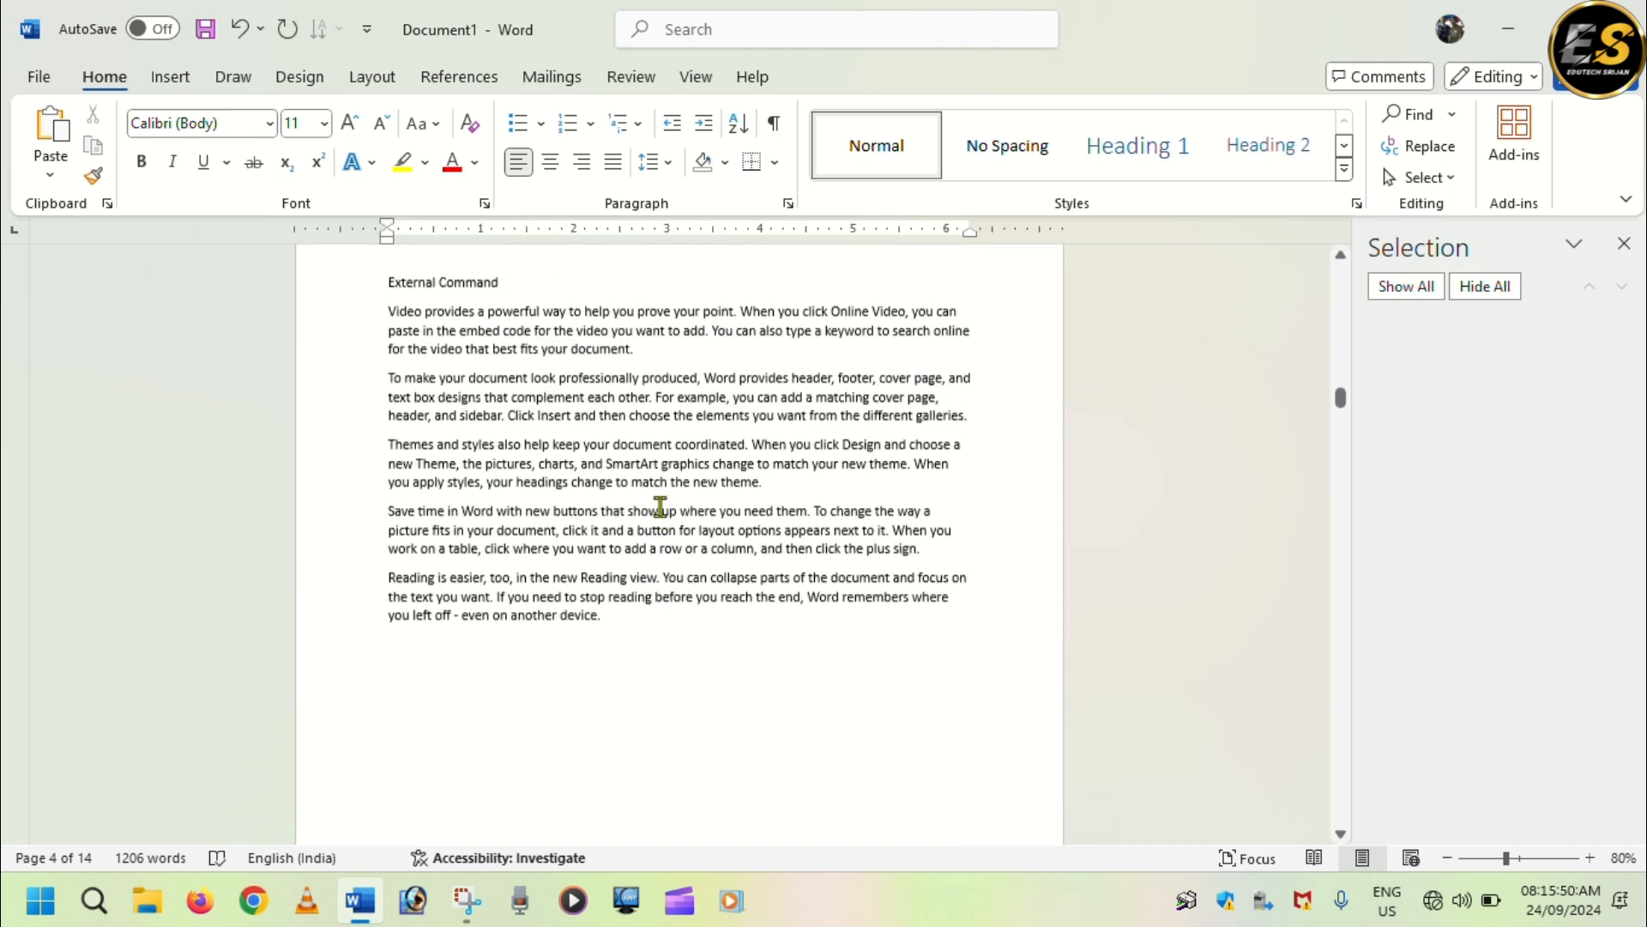
pyautogui.scroll(4, 659, 506)
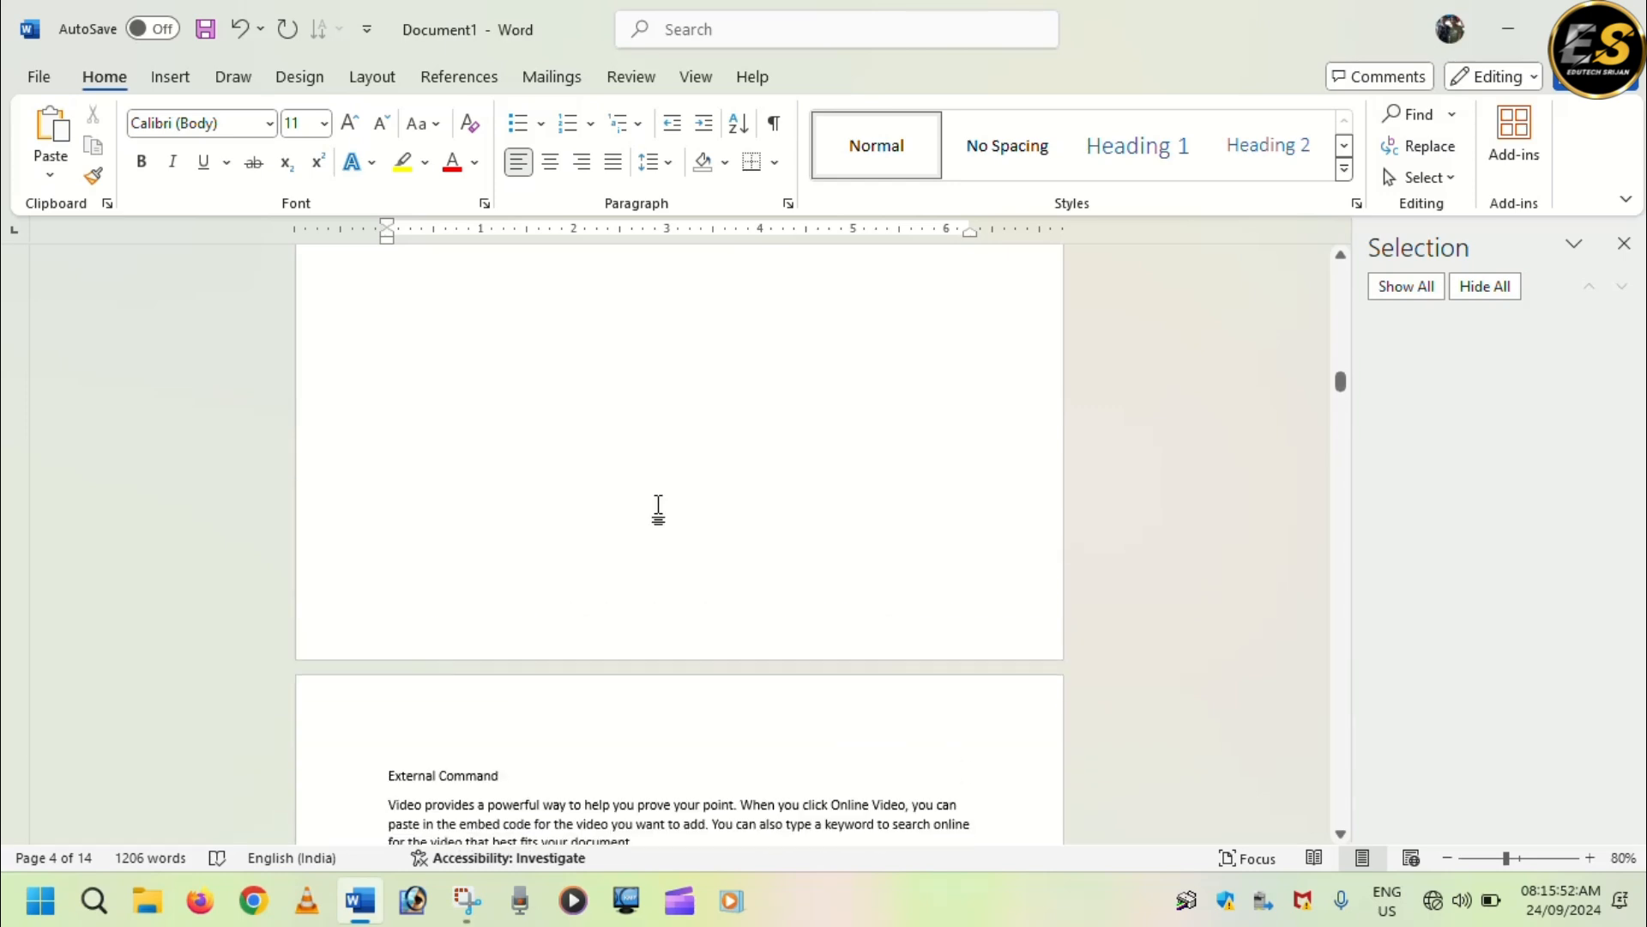
pyautogui.scroll(10, 658, 506)
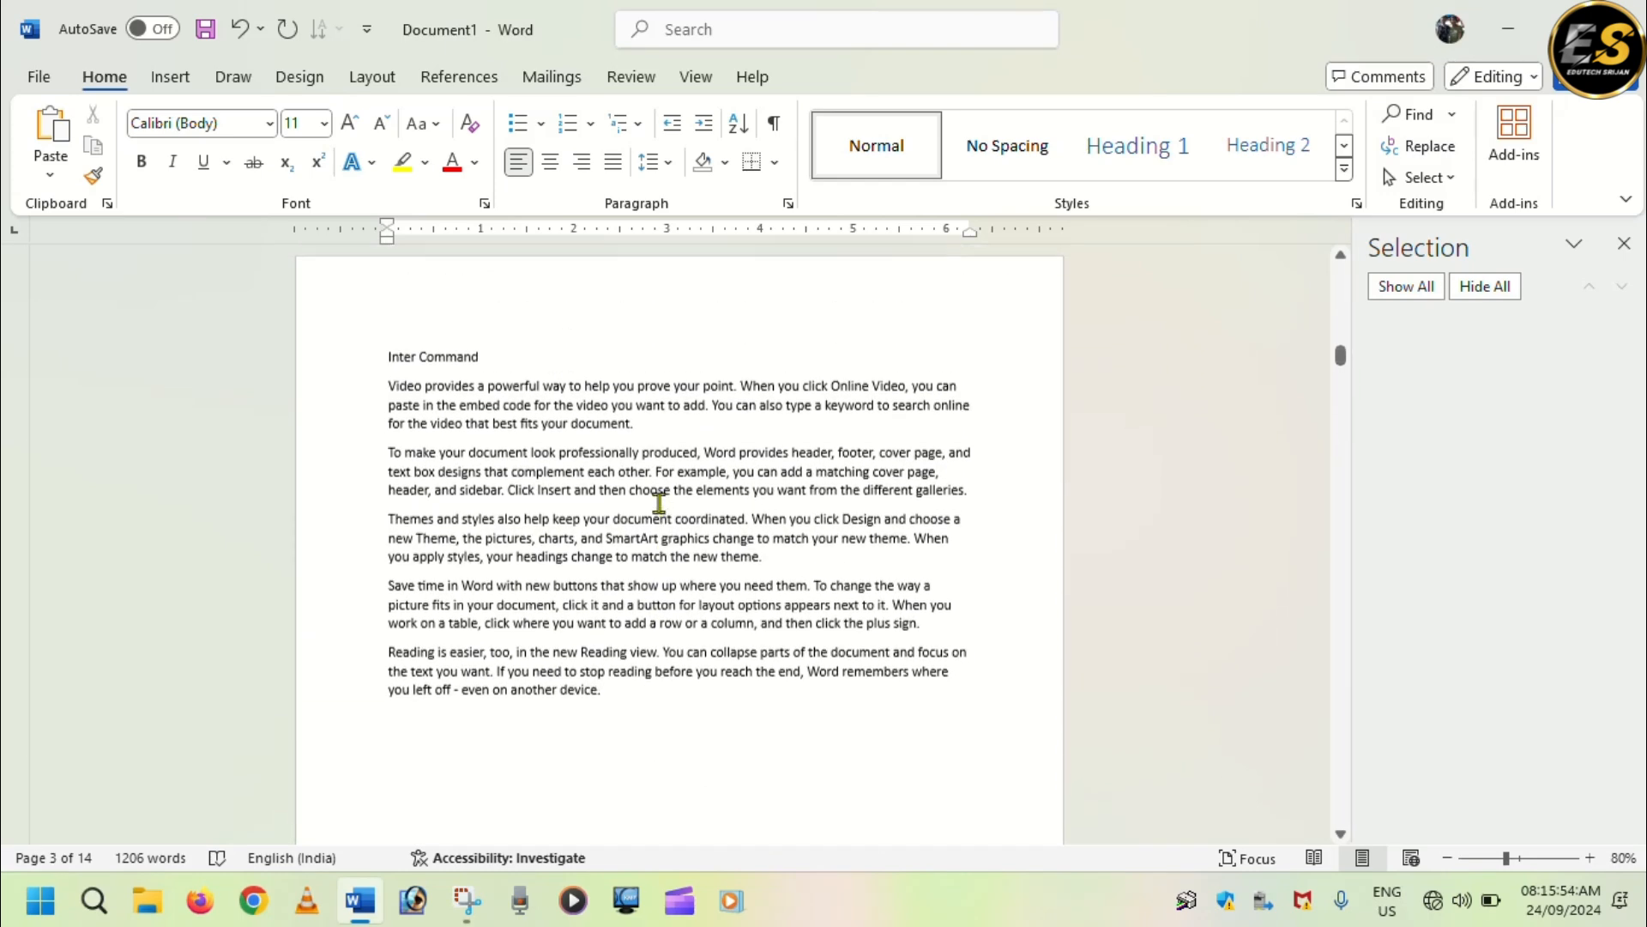
pyautogui.scroll(10, 659, 504)
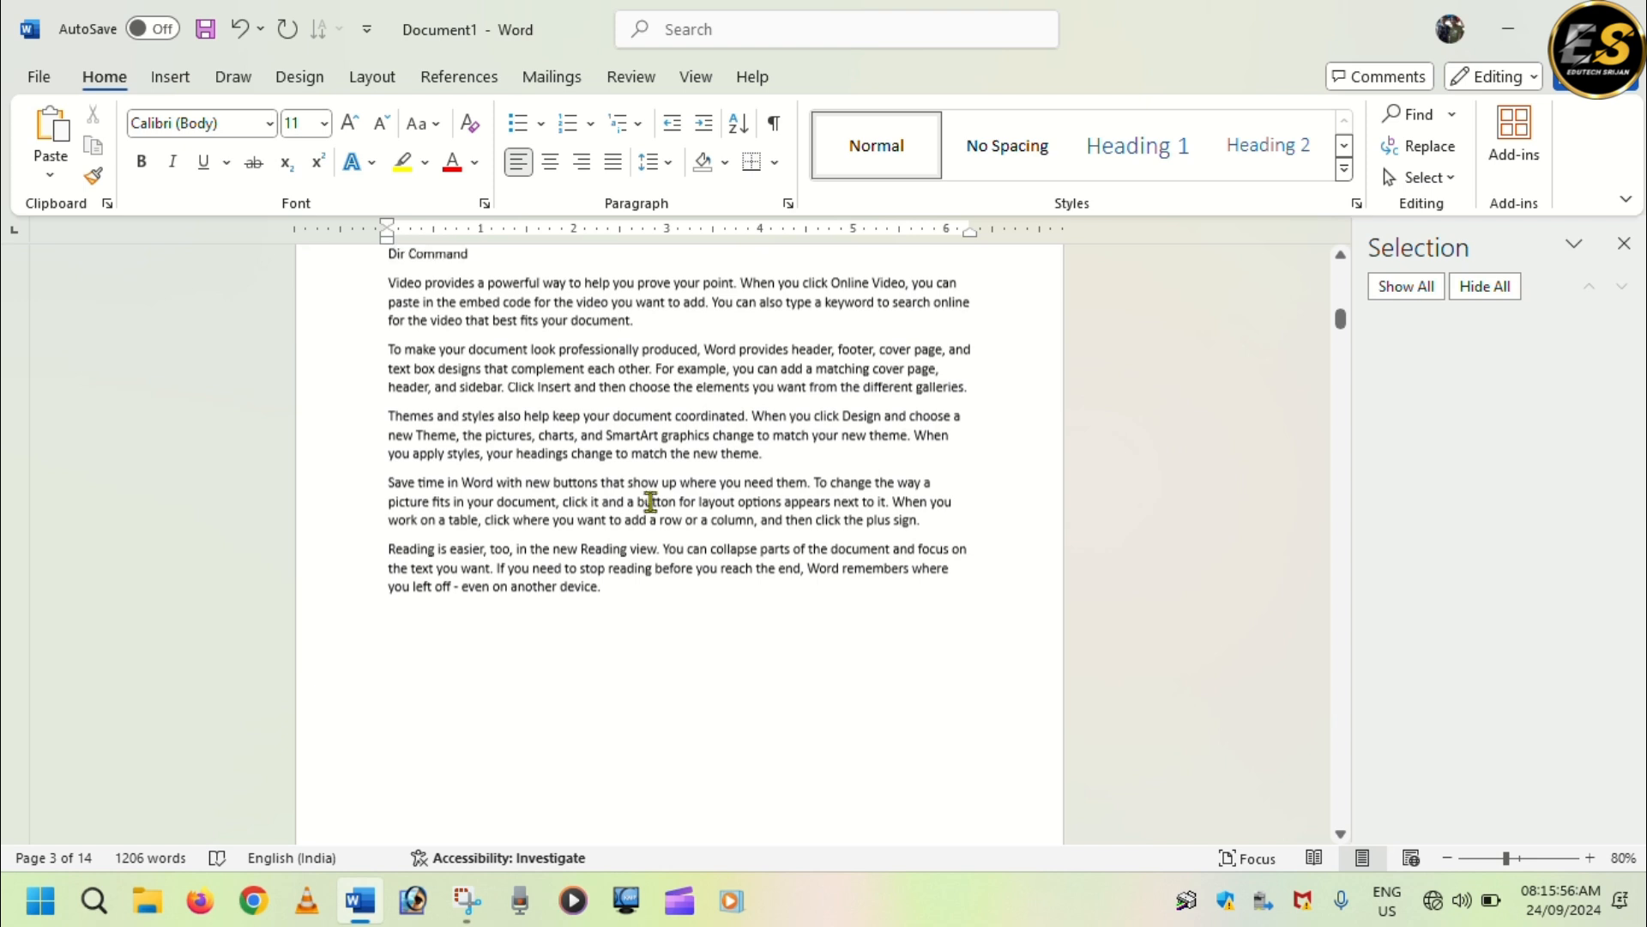
pyautogui.moveTo(390, 351); pyautogui.dragTo(478, 352)
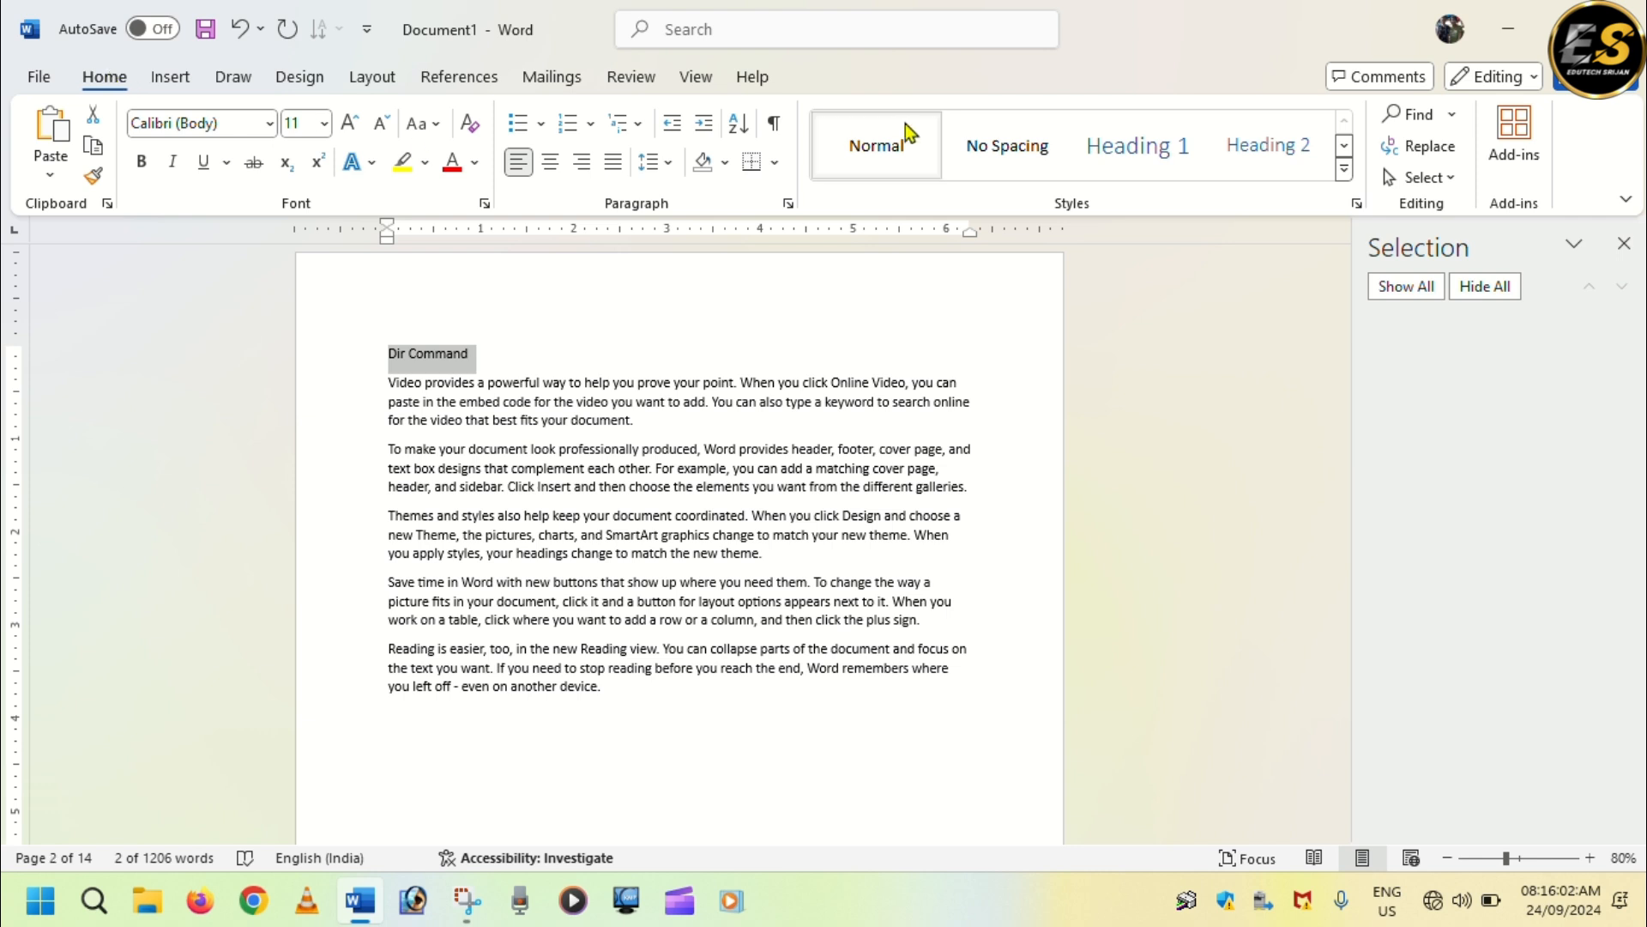
pyautogui.click(1144, 162)
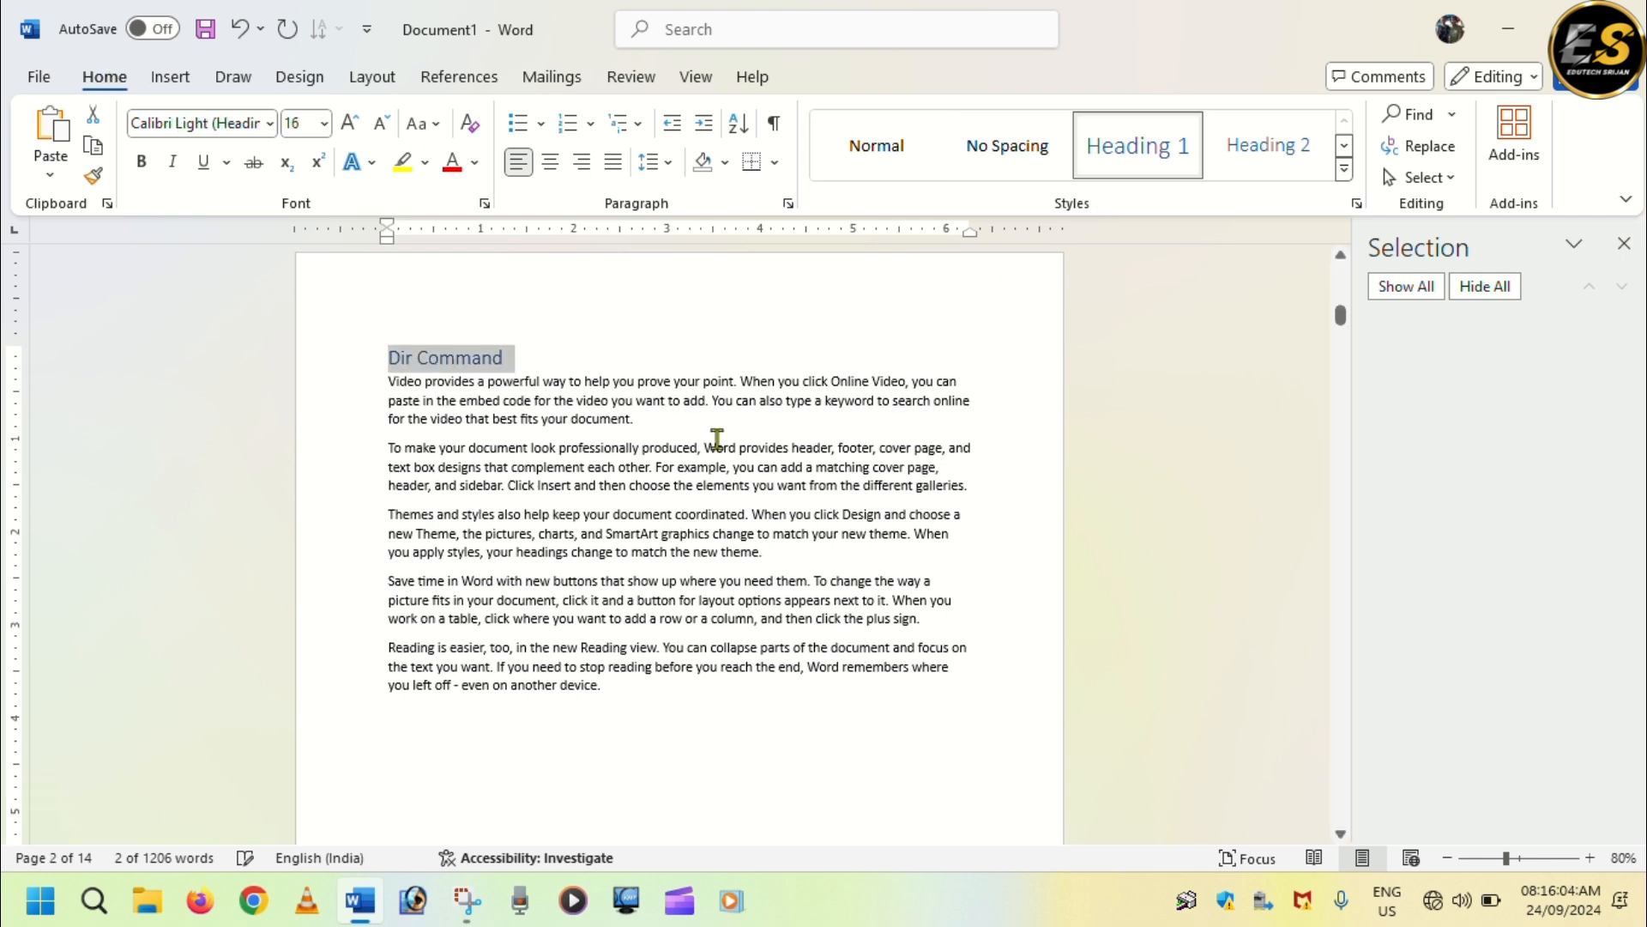
# Apply the Heading 2 style to the "Inter Command" heading on page 3.
pyautogui.scroll(10, 690, 512)
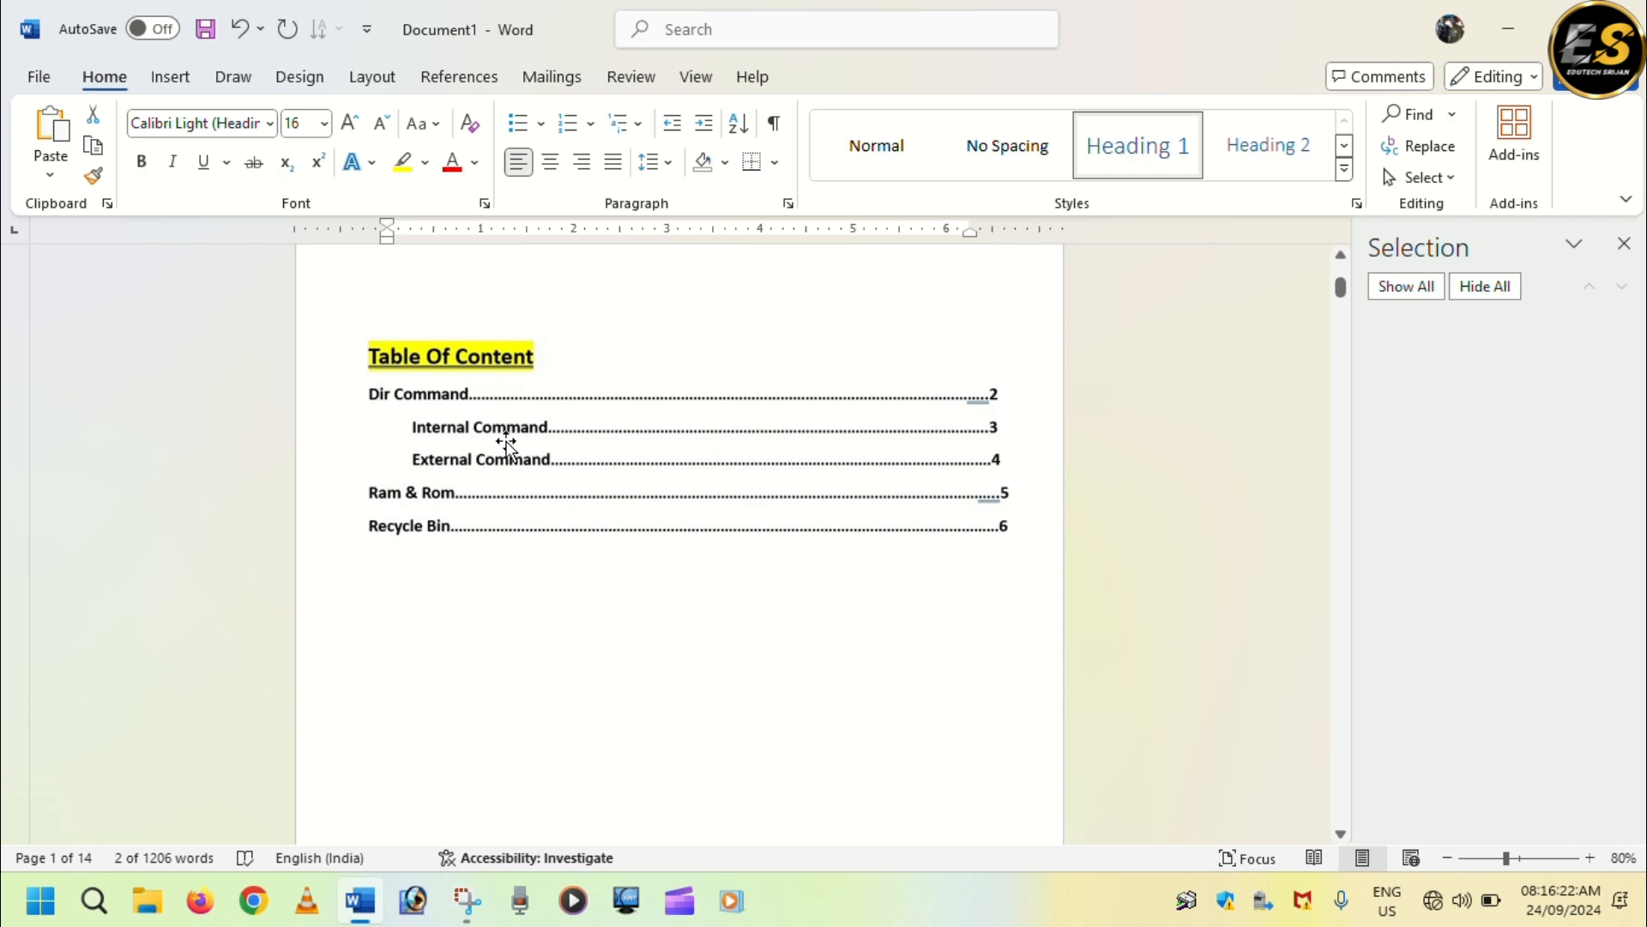
pyautogui.scroll(-10, 505, 549)
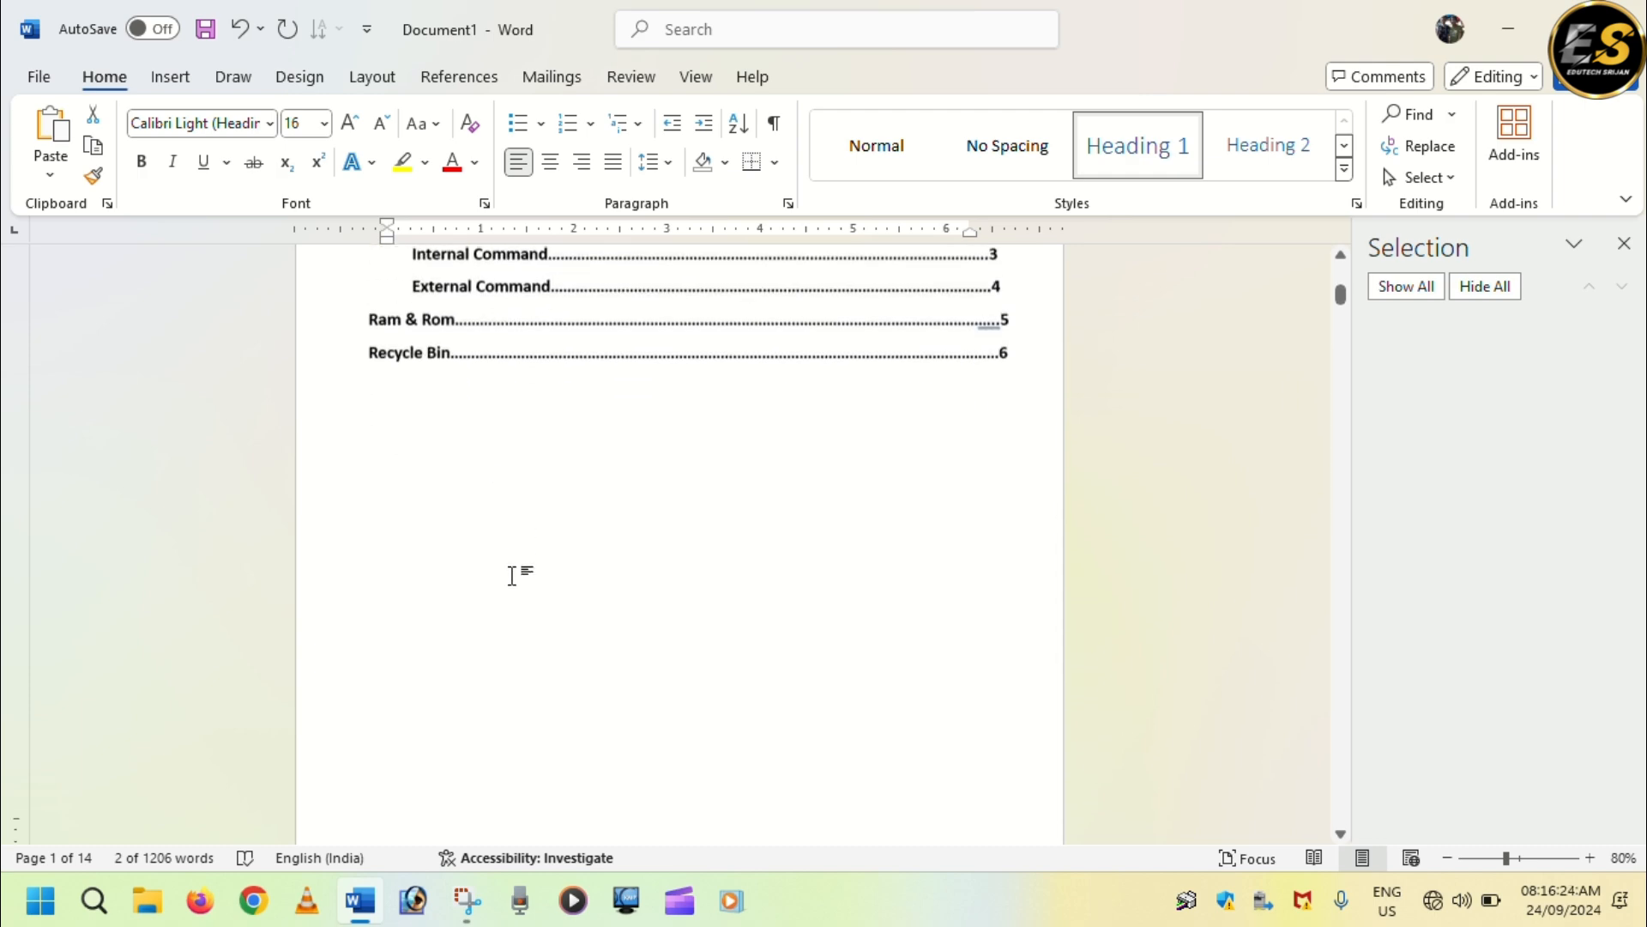
pyautogui.scroll(-12, 566, 501)
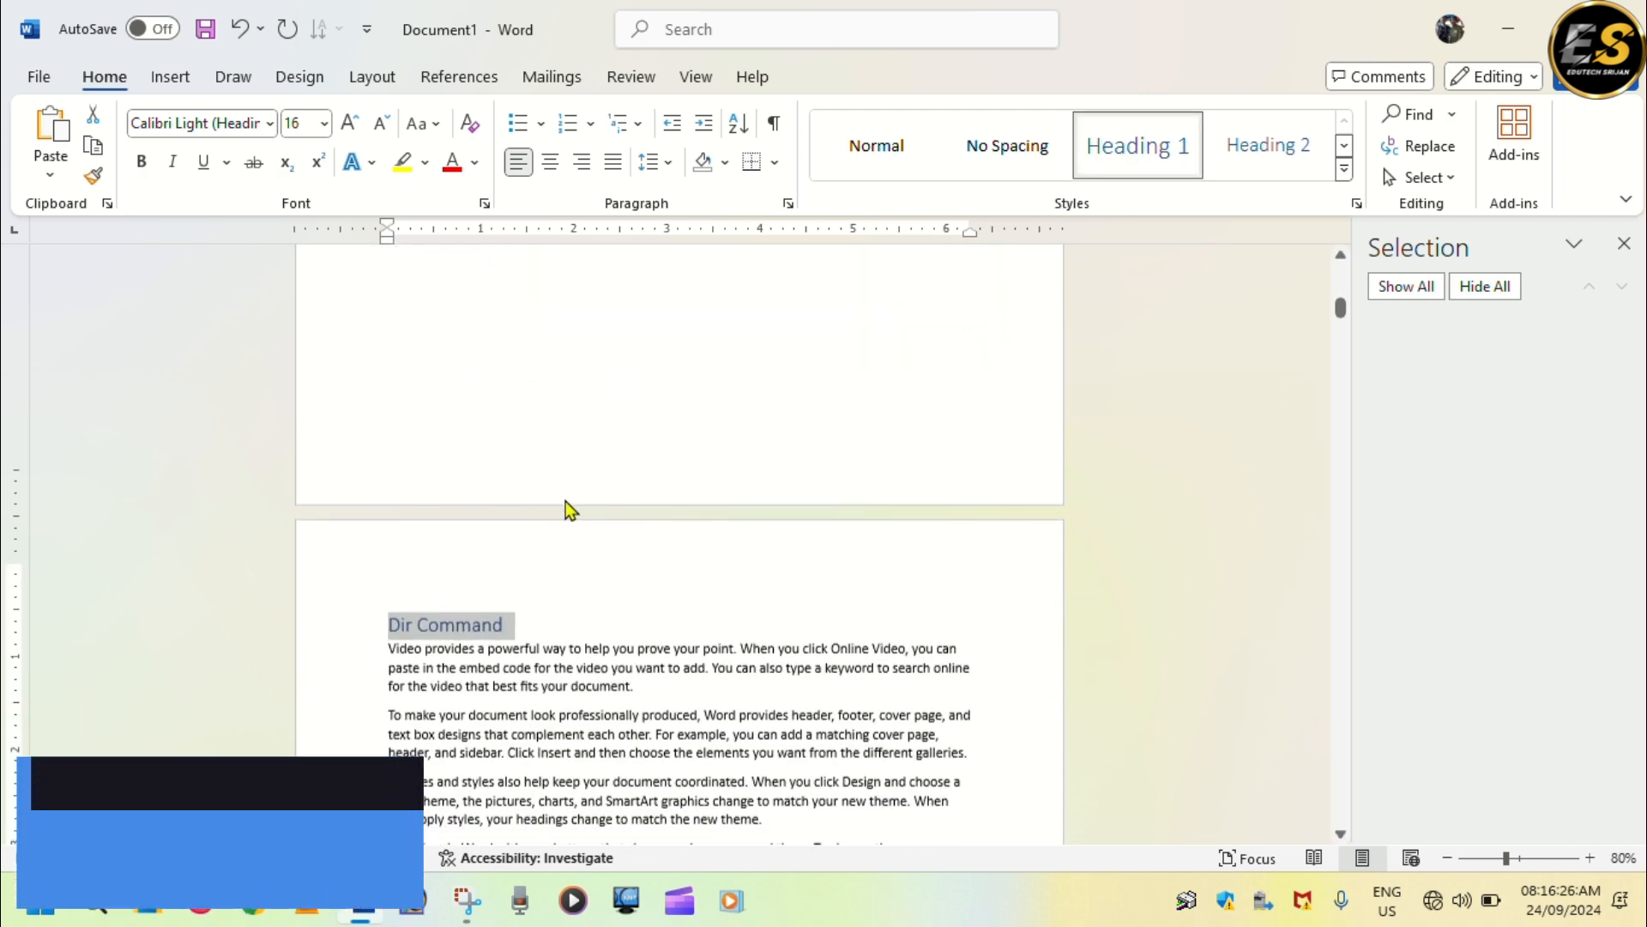
pyautogui.scroll(-8, 559, 527)
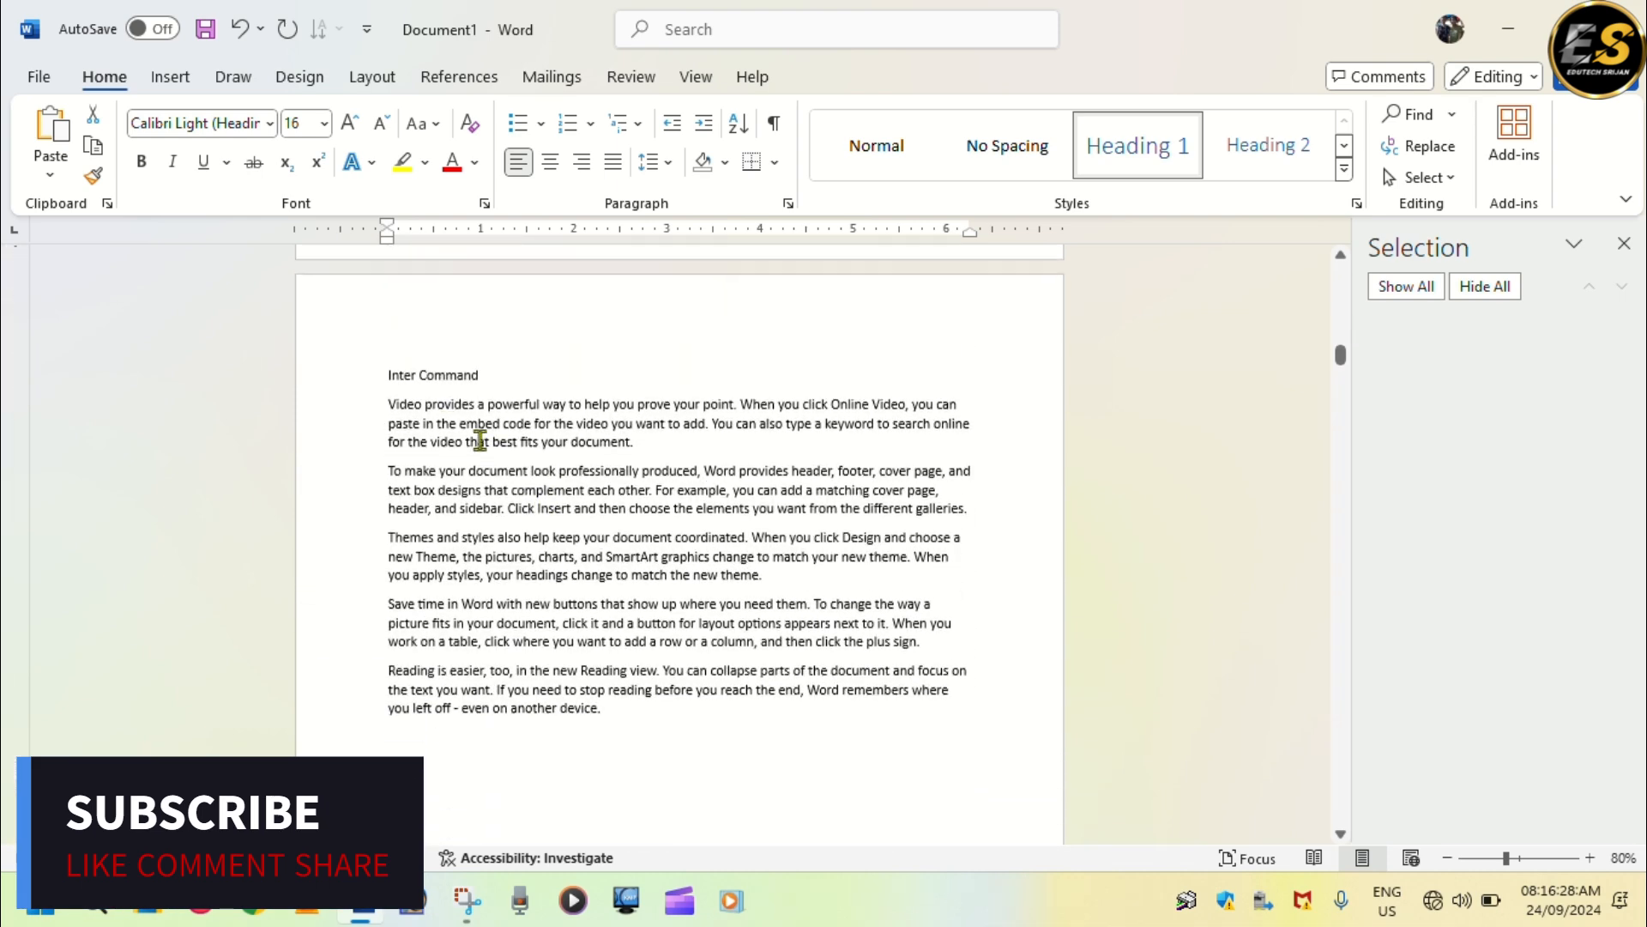
pyautogui.moveTo(388, 366); pyautogui.dragTo(504, 368)
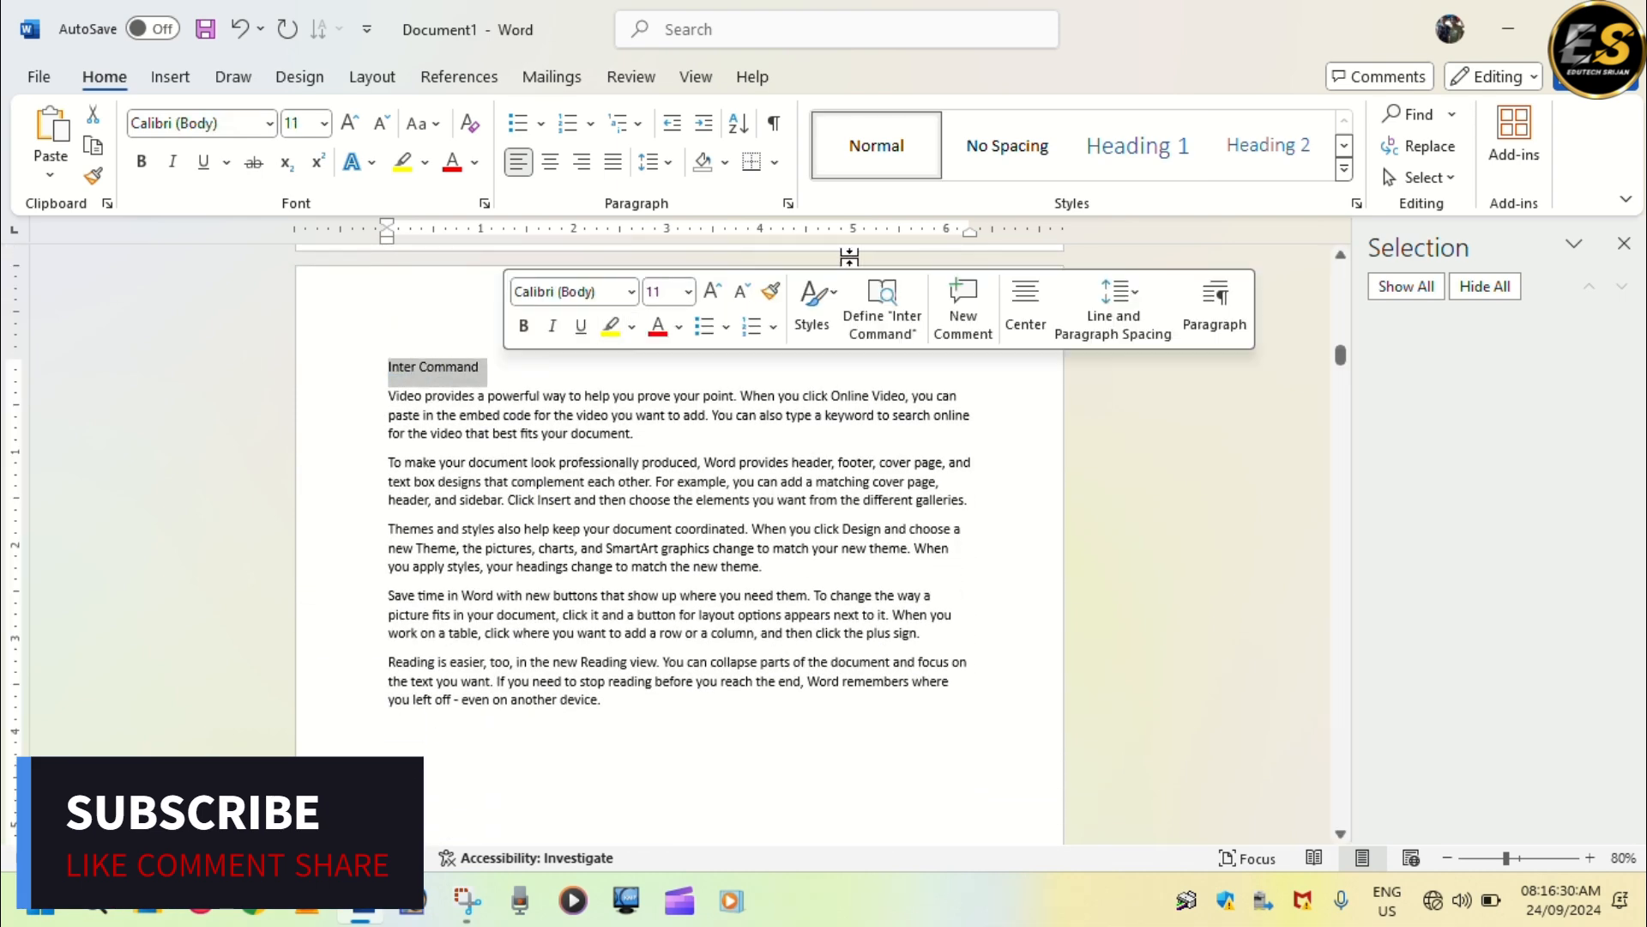
pyautogui.click(1305, 142)
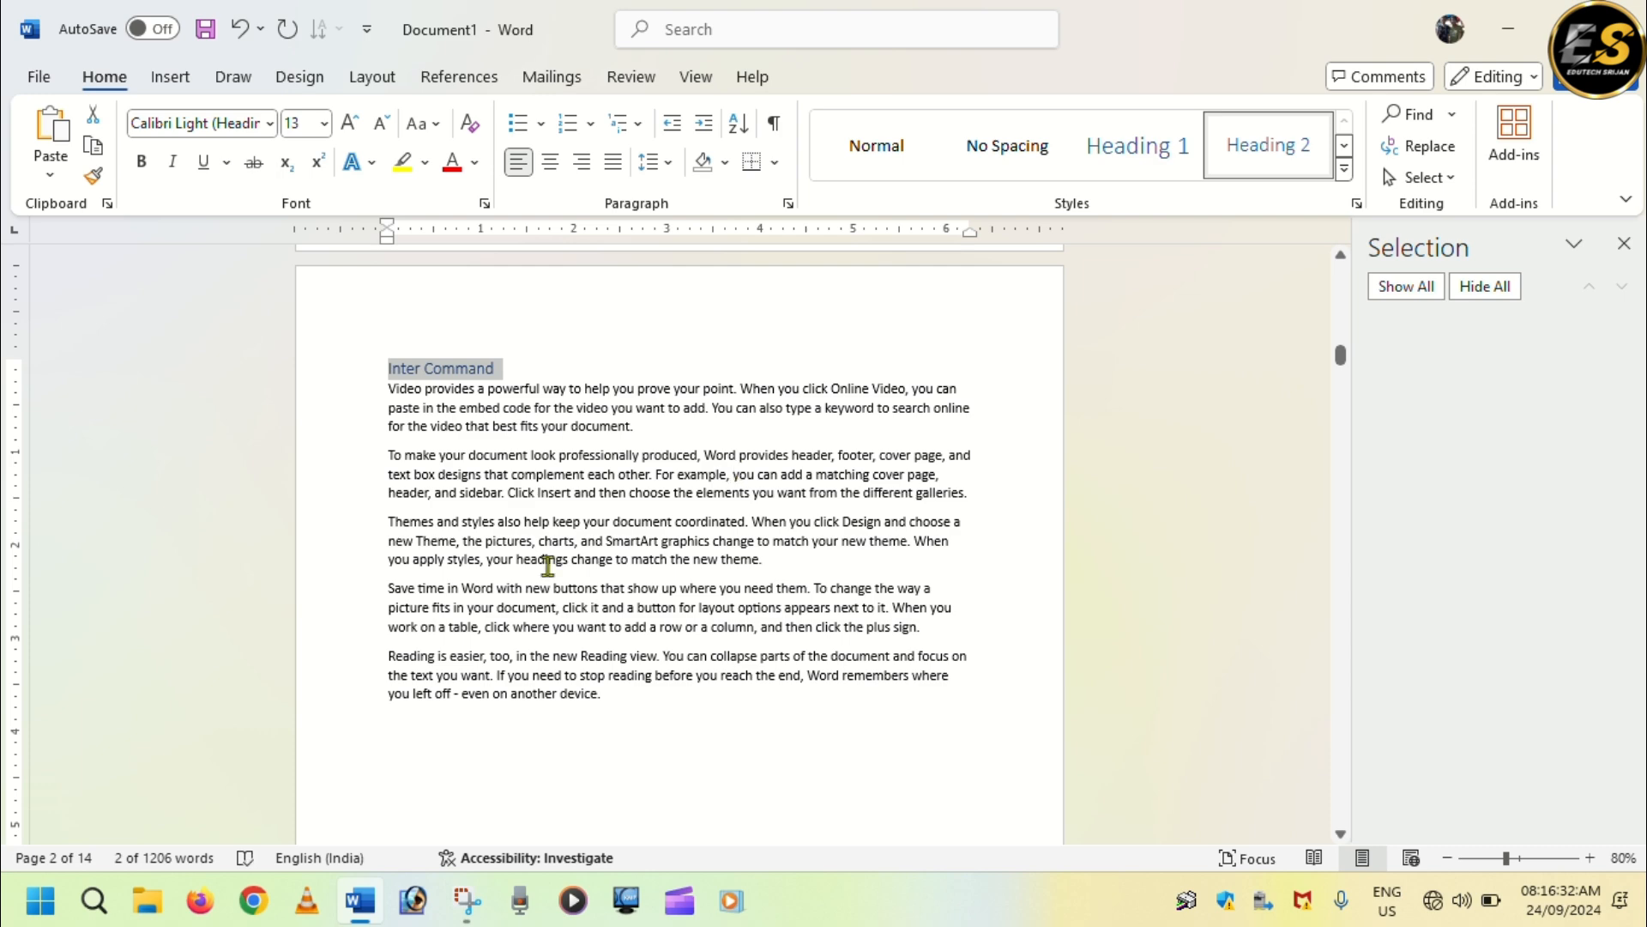
# Apply the Heading 2 style to the "External Command" heading on page 4.
pyautogui.scroll(-7, 568, 588)
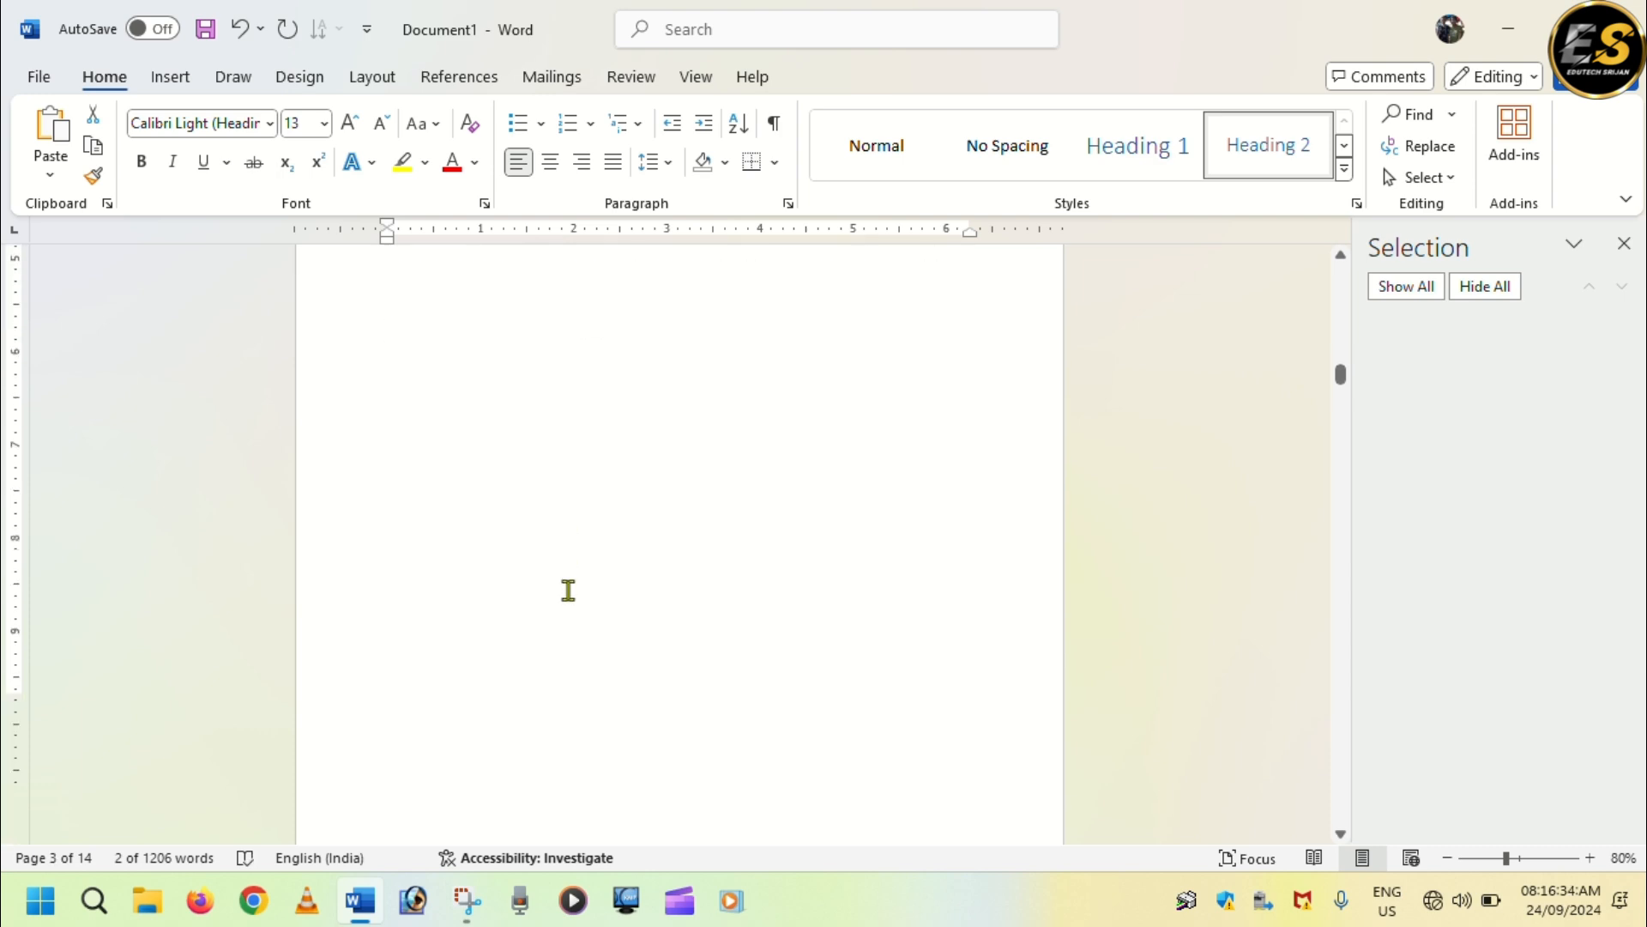
pyautogui.scroll(-1, 565, 596)
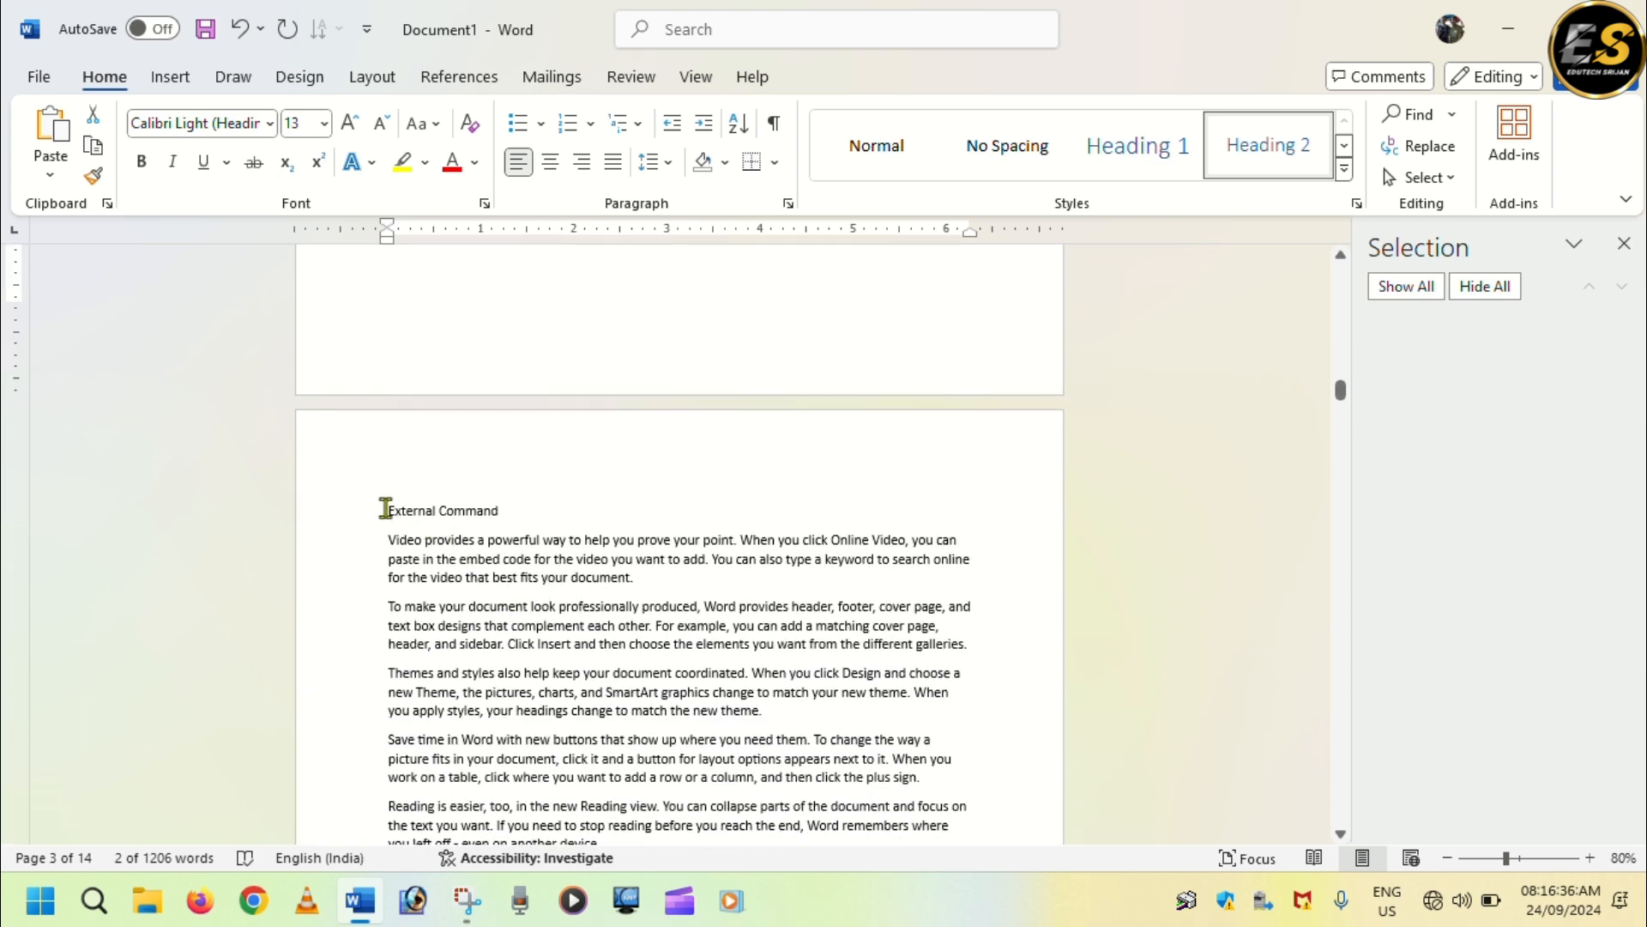
pyautogui.moveTo(389, 510); pyautogui.dragTo(483, 507)
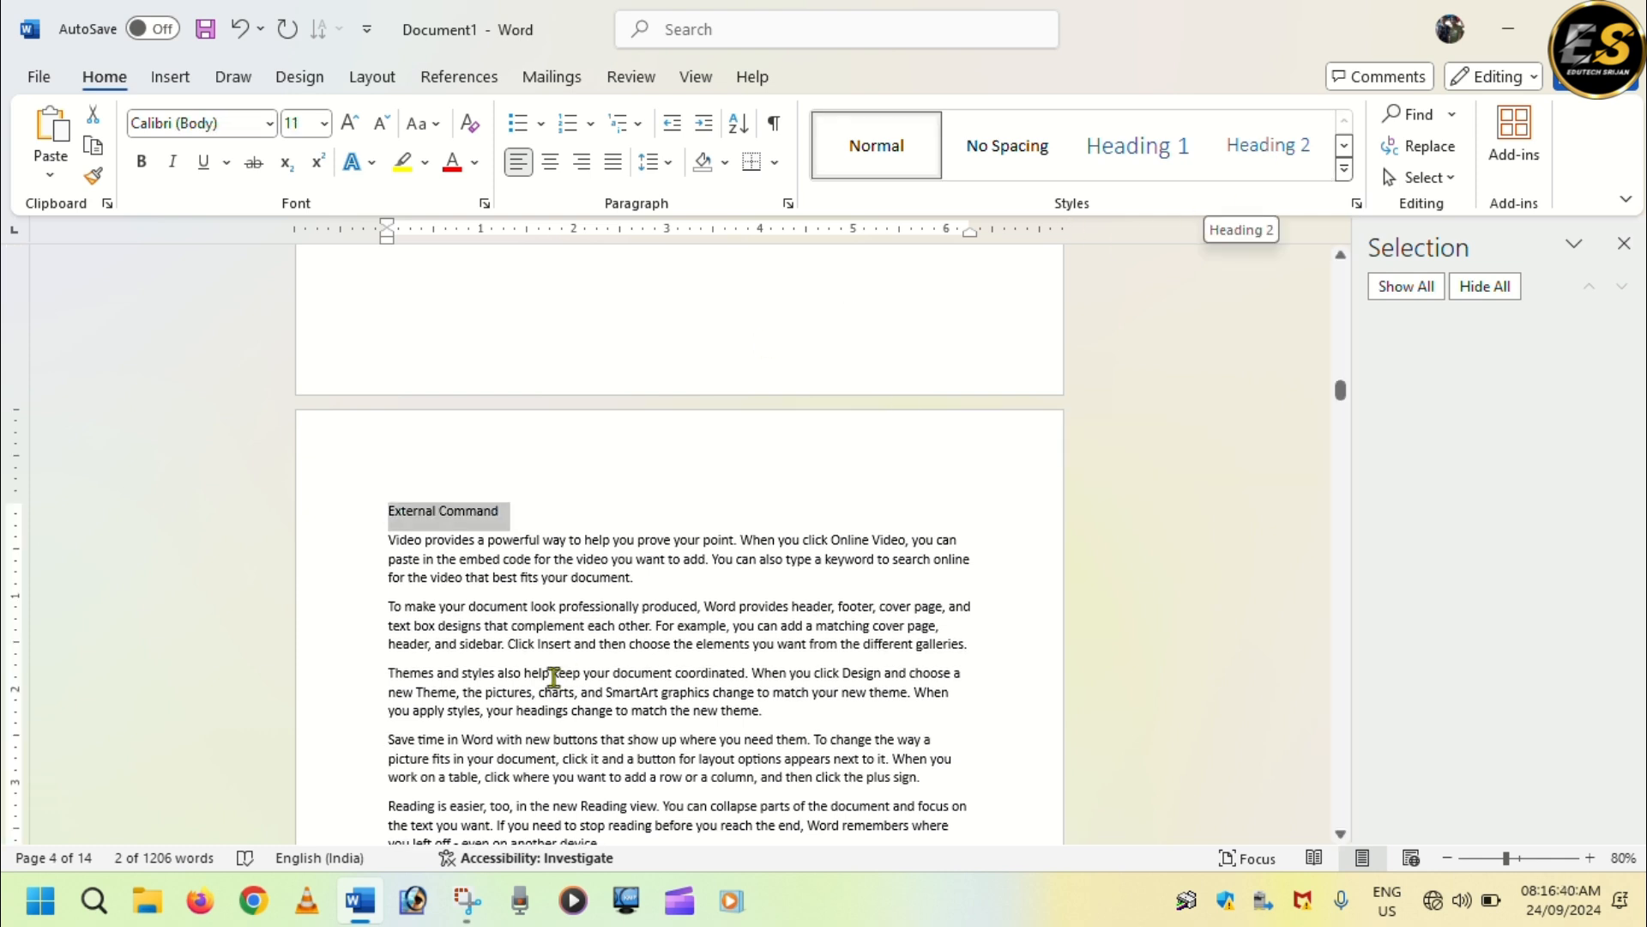
pyautogui.click(1265, 151)
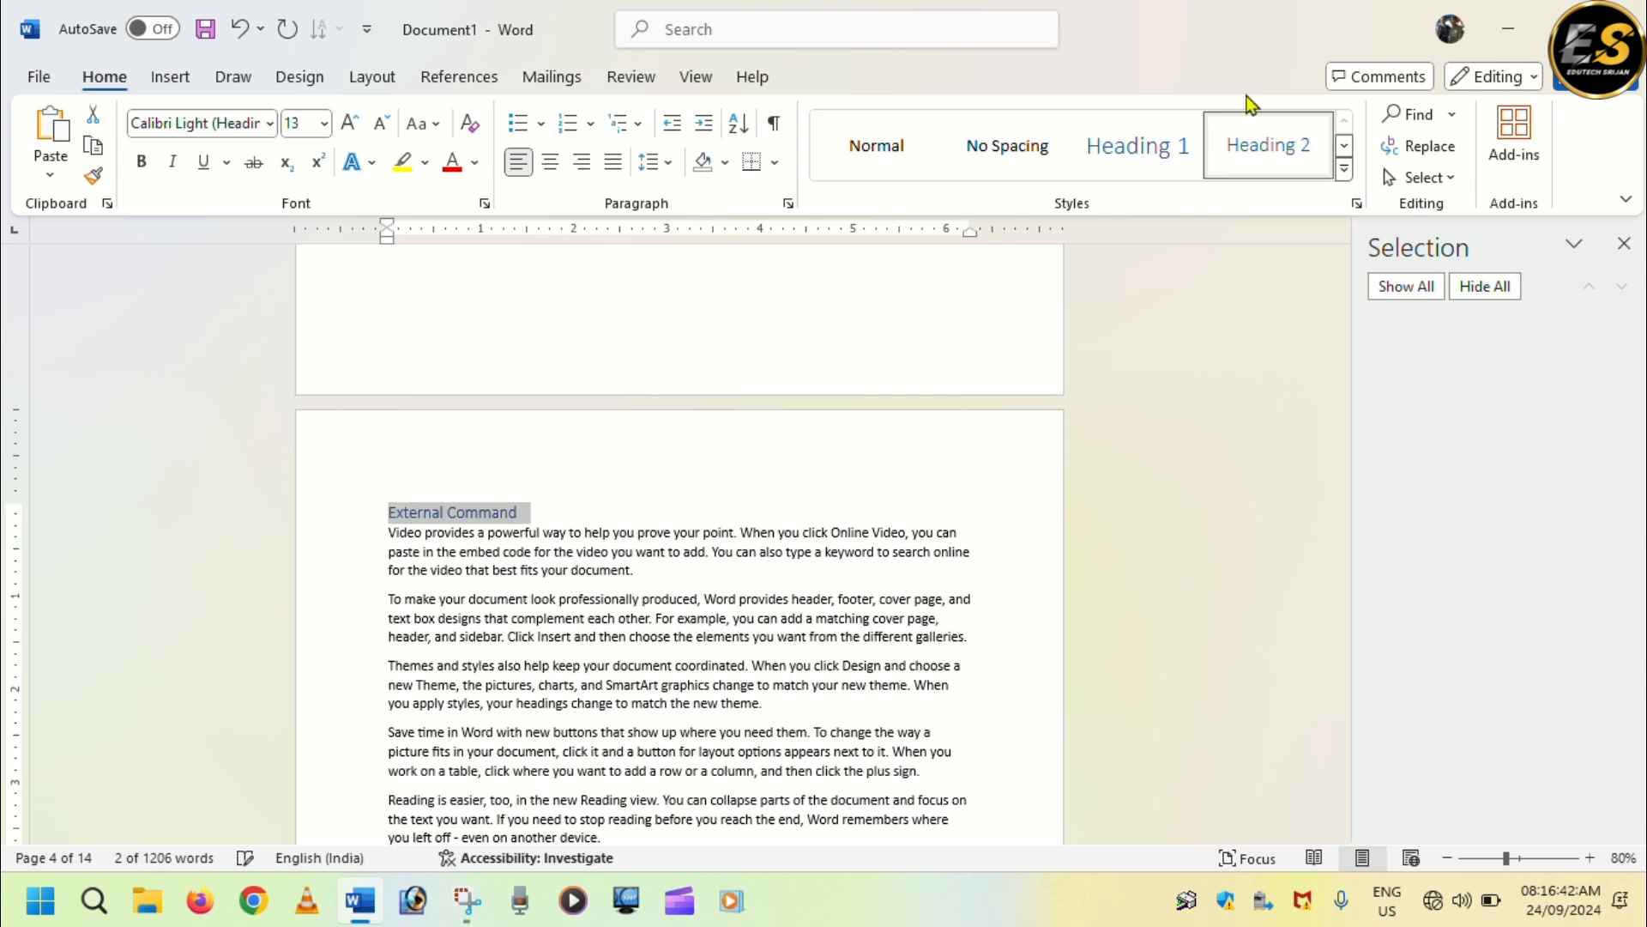
# Apply the Heading 1 style to the "Ram & Rom" heading on page 5.
pyautogui.scroll(-3, 896, 361)
pyautogui.scroll(10, 875, 421)
pyautogui.scroll(-5, 857, 481)
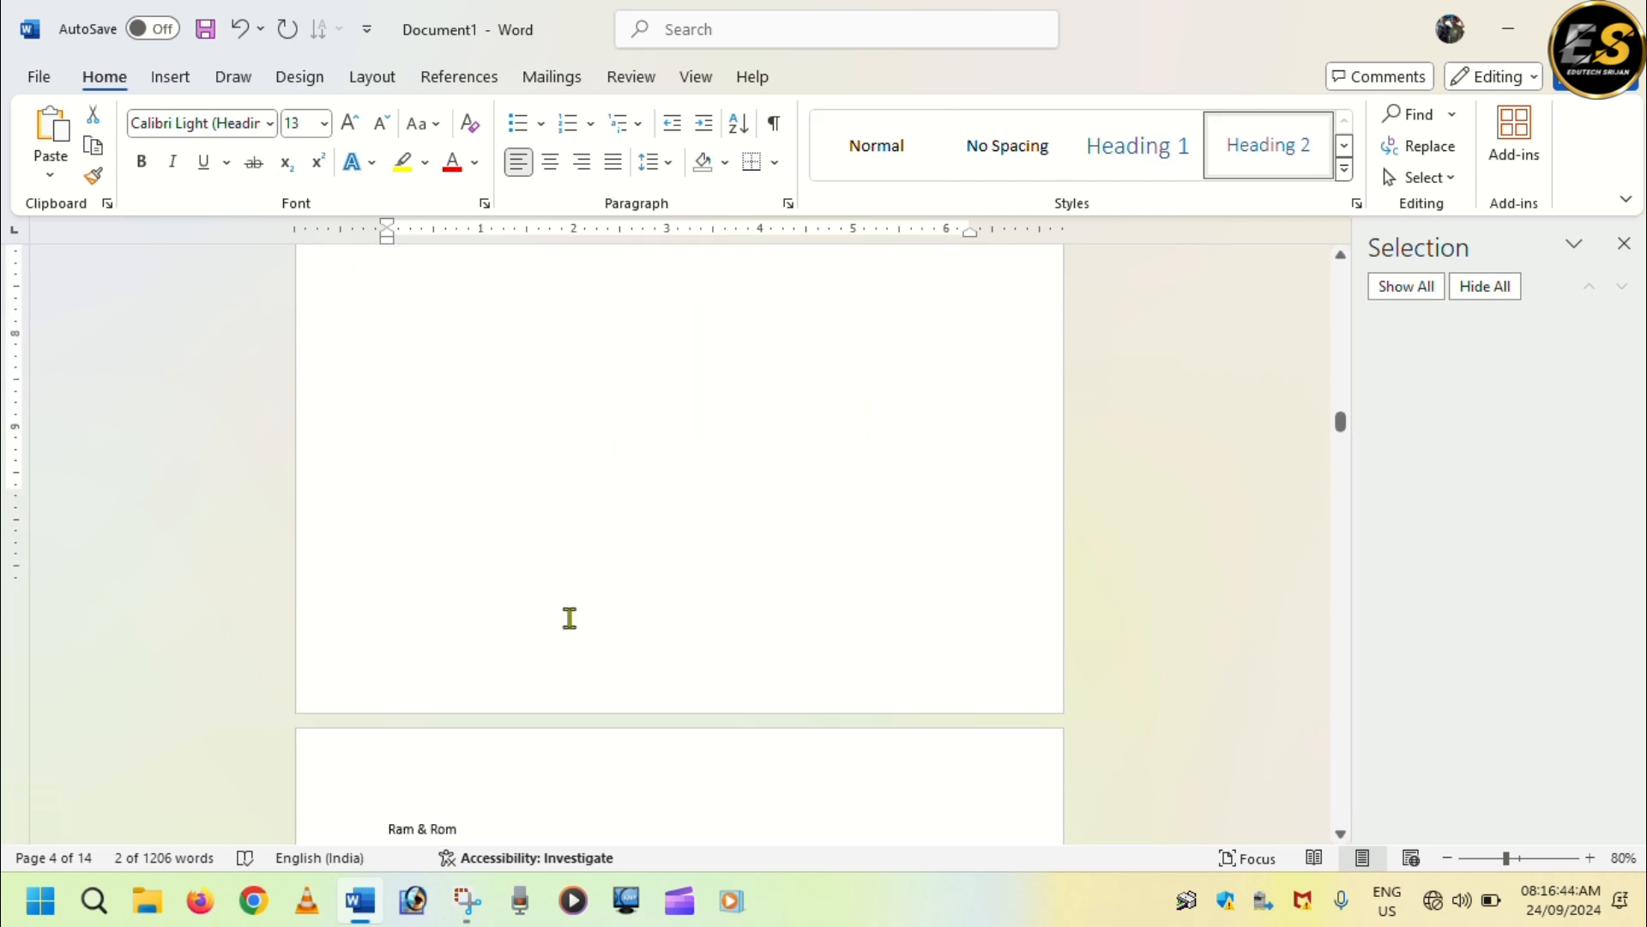
pyautogui.moveTo(387, 567); pyautogui.dragTo(464, 567)
pyautogui.click(1137, 147)
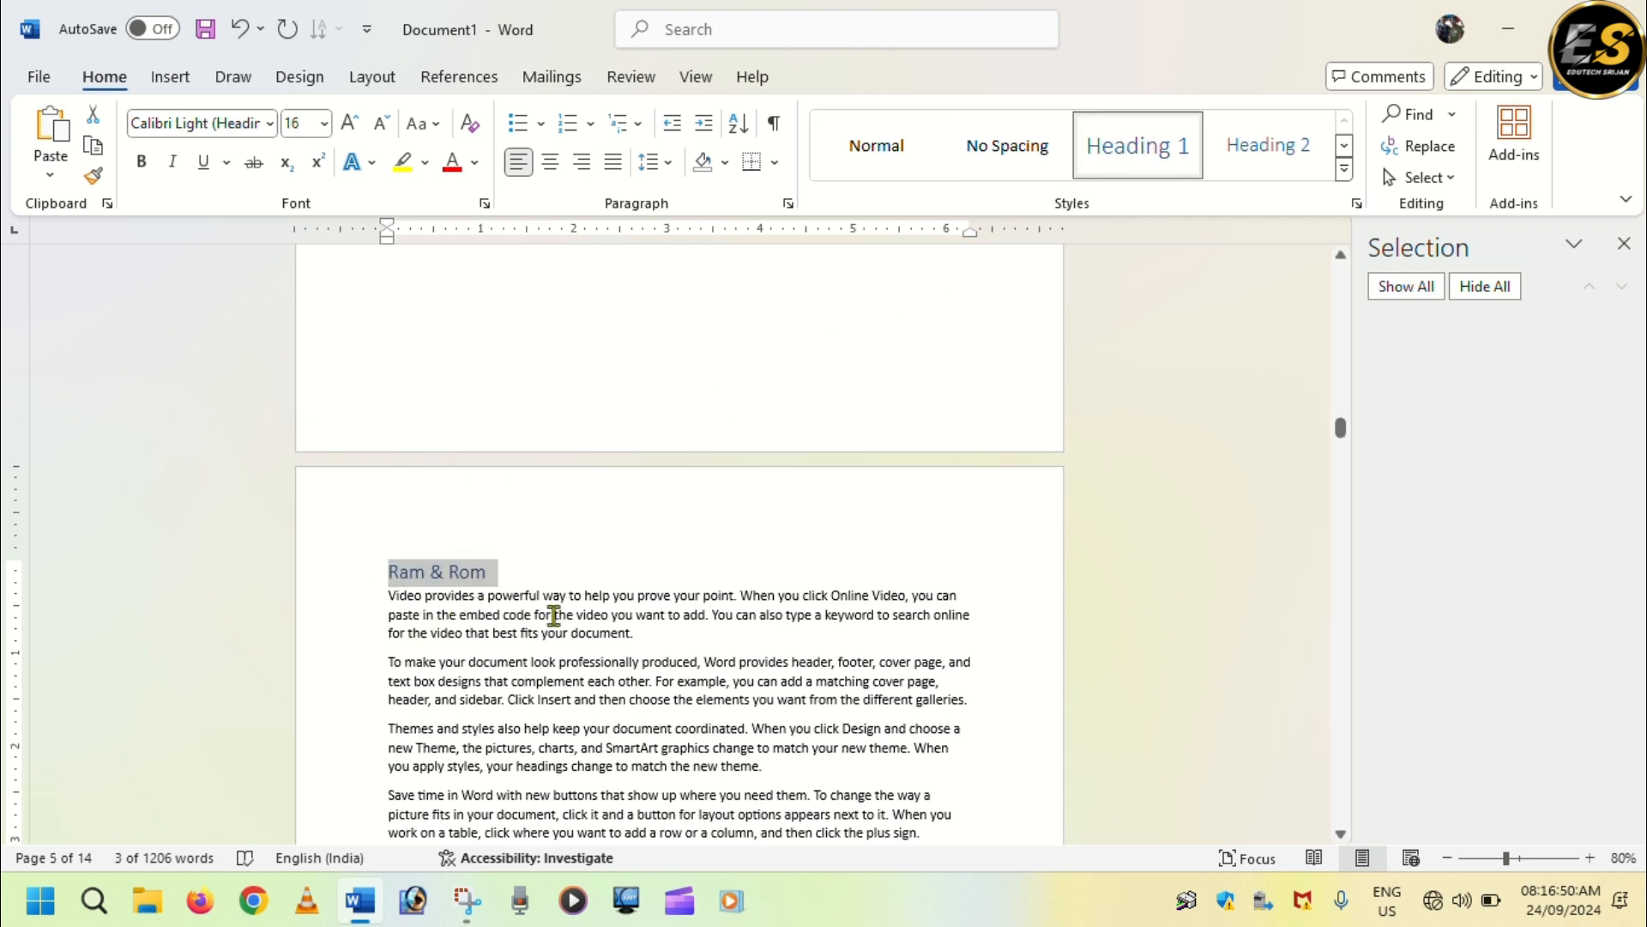
# Apply the Heading 1 style to the "Recycle Bin" heading on page 6.
pyautogui.scroll(-4, 554, 615)
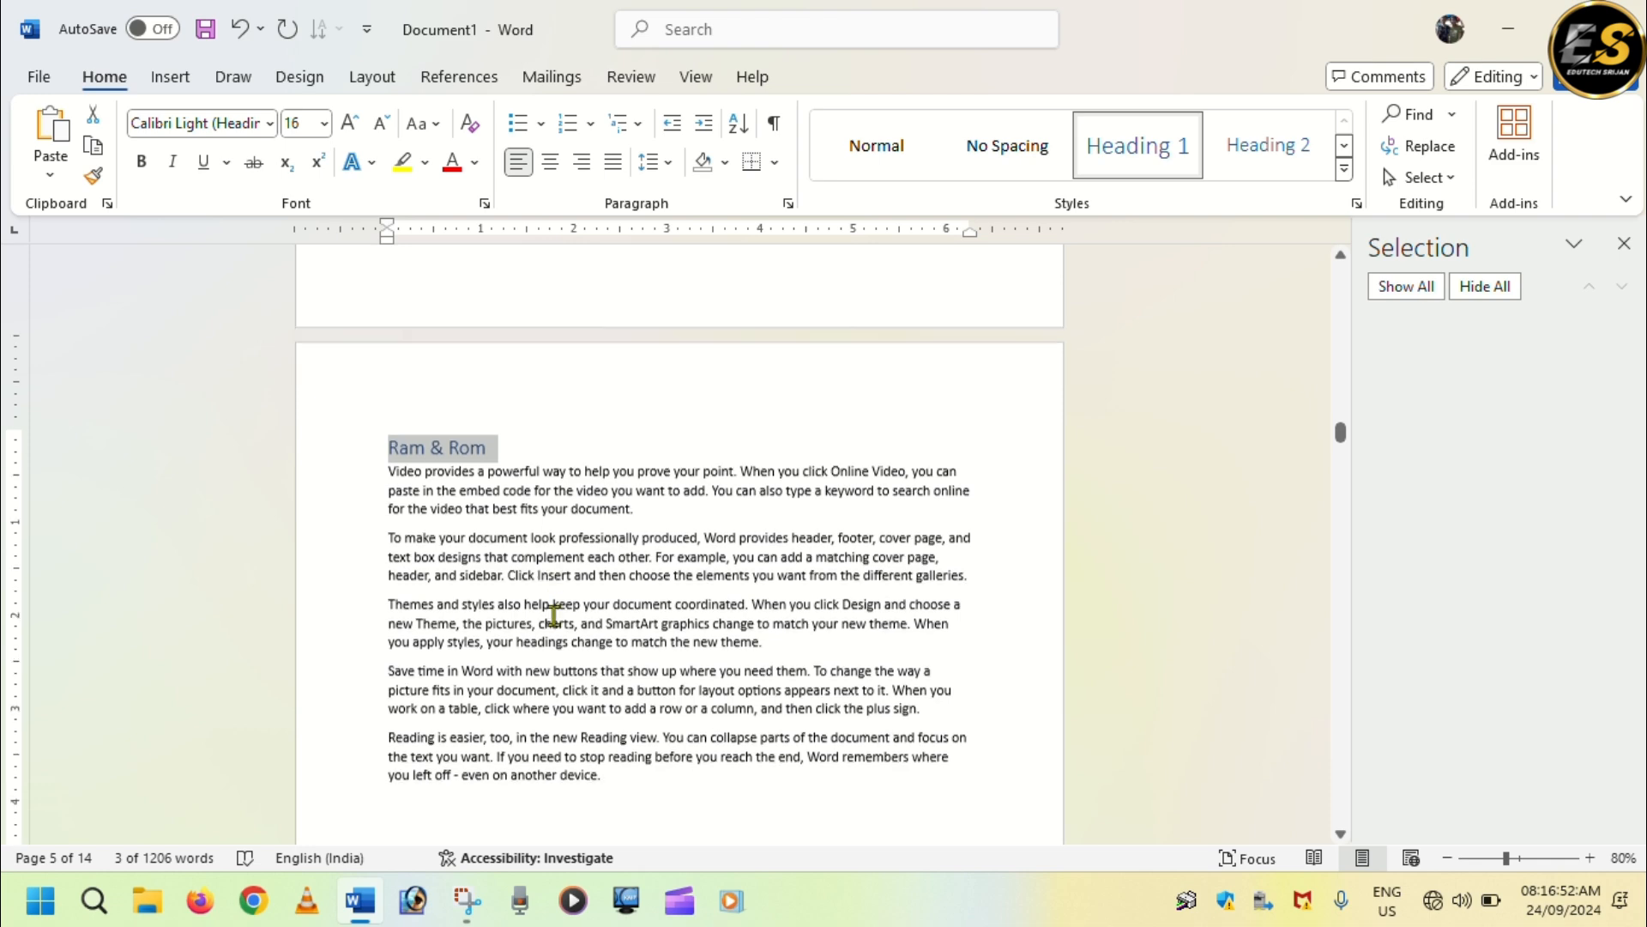
pyautogui.scroll(-8, 554, 615)
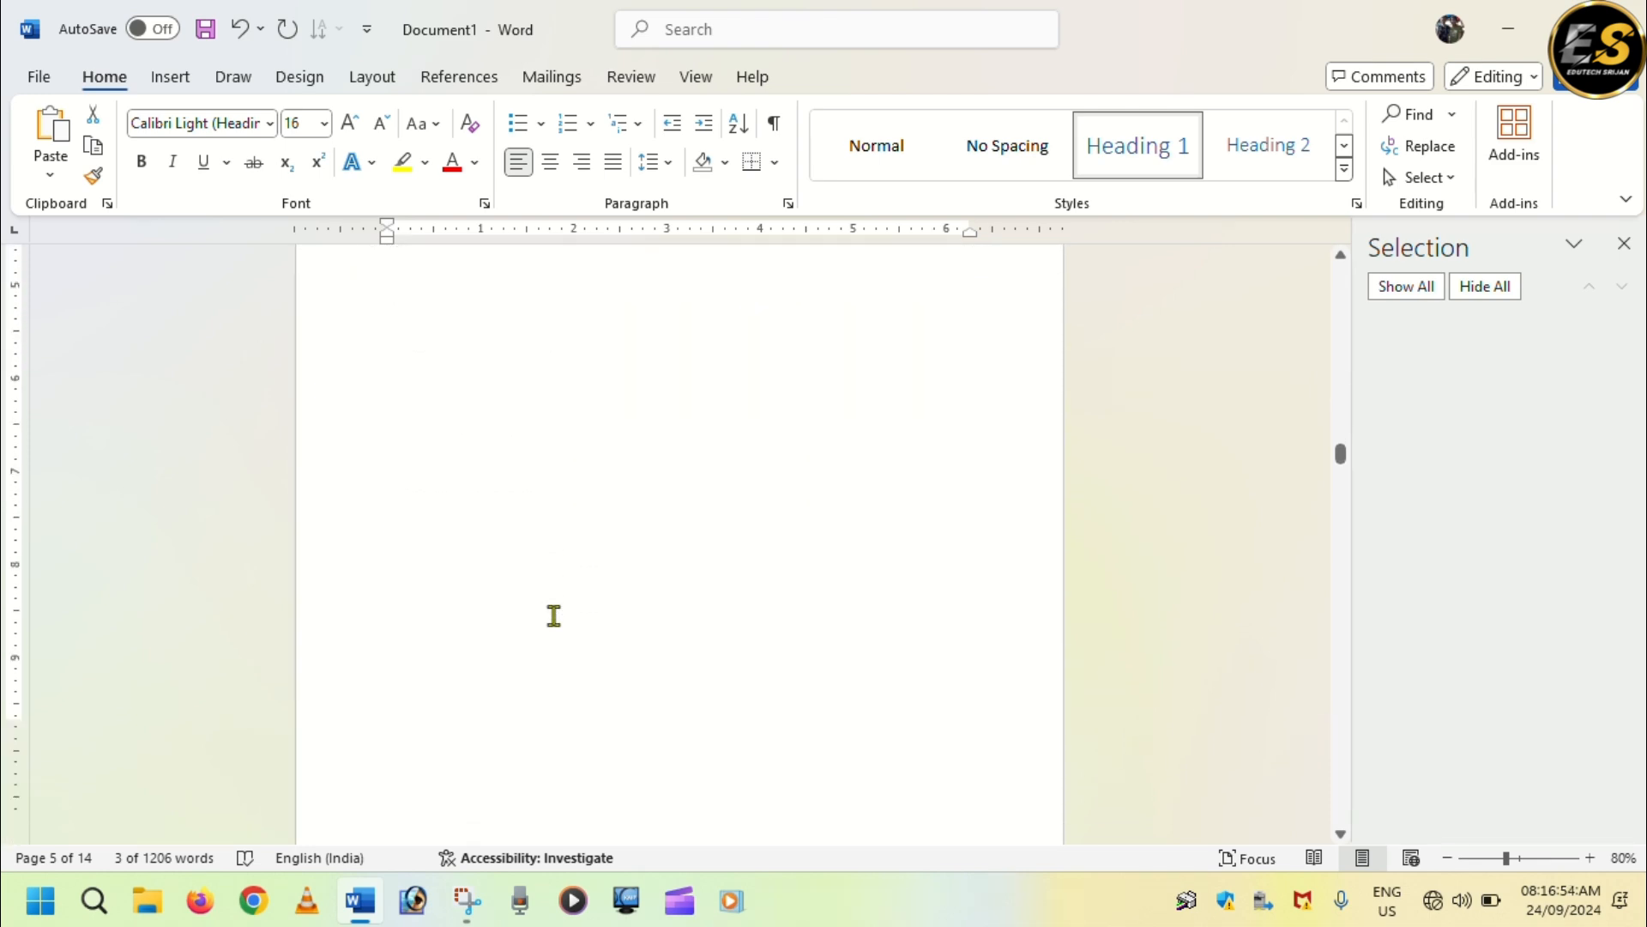
pyautogui.scroll(-8, 554, 615)
pyautogui.moveTo(388, 493); pyautogui.dragTo(471, 492)
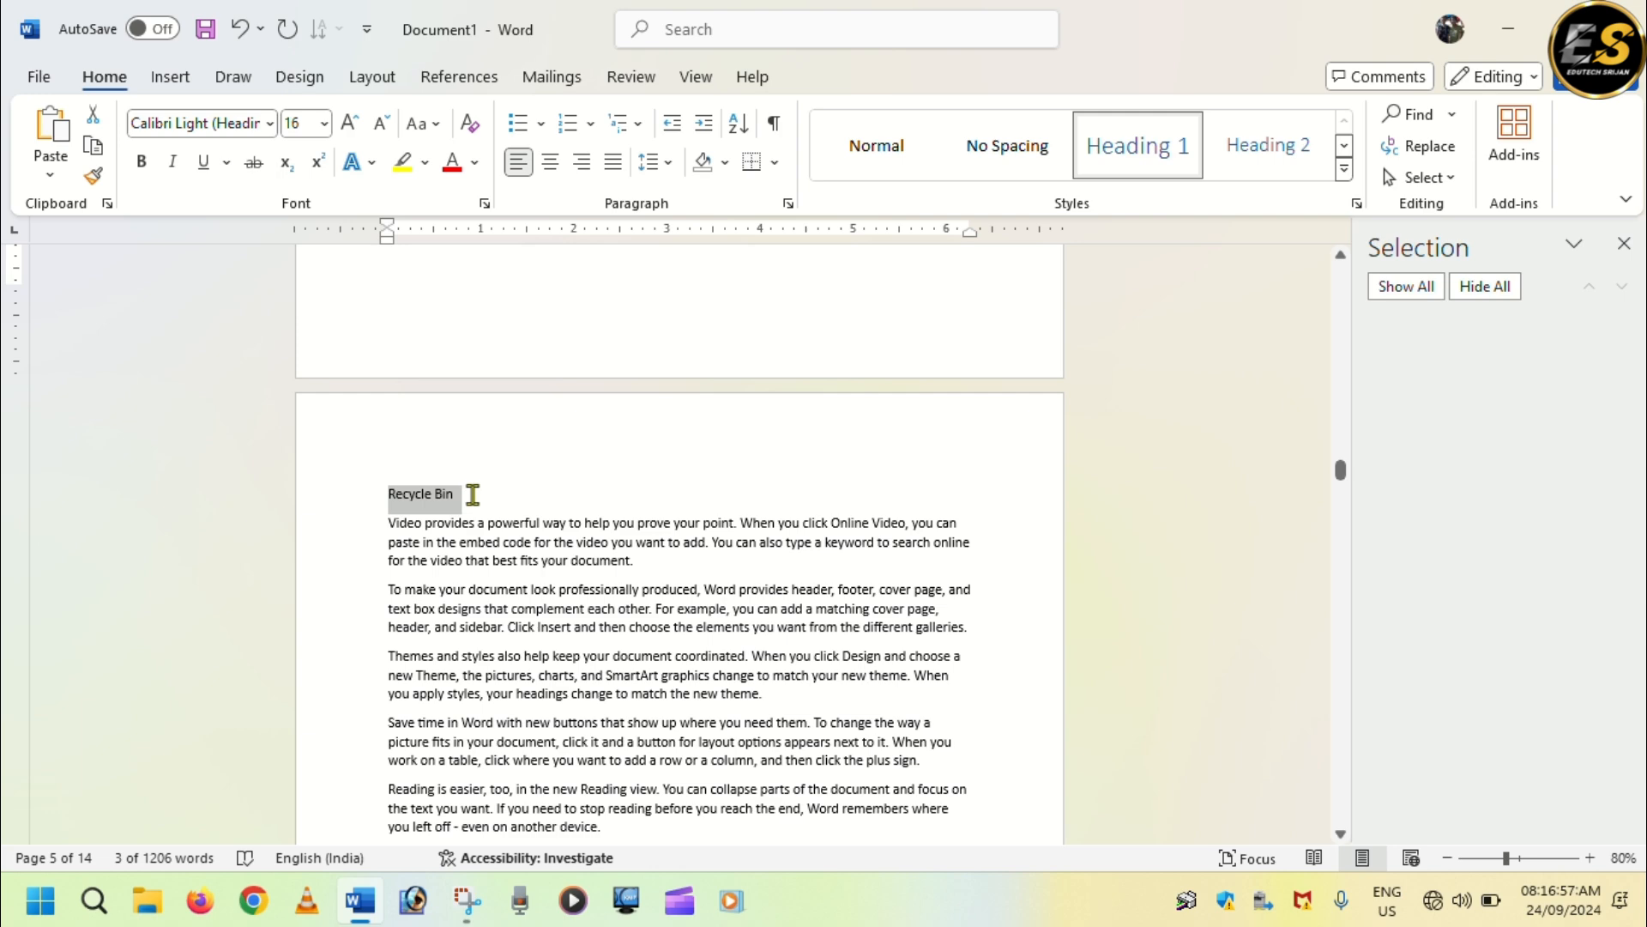
pyautogui.click(1136, 146)
# Insert a custom table of contents at the very start of the document, with the number of shown levels lowered by one.
pyautogui.scroll(-1, 522, 649)
pyautogui.scroll(10, 522, 647)
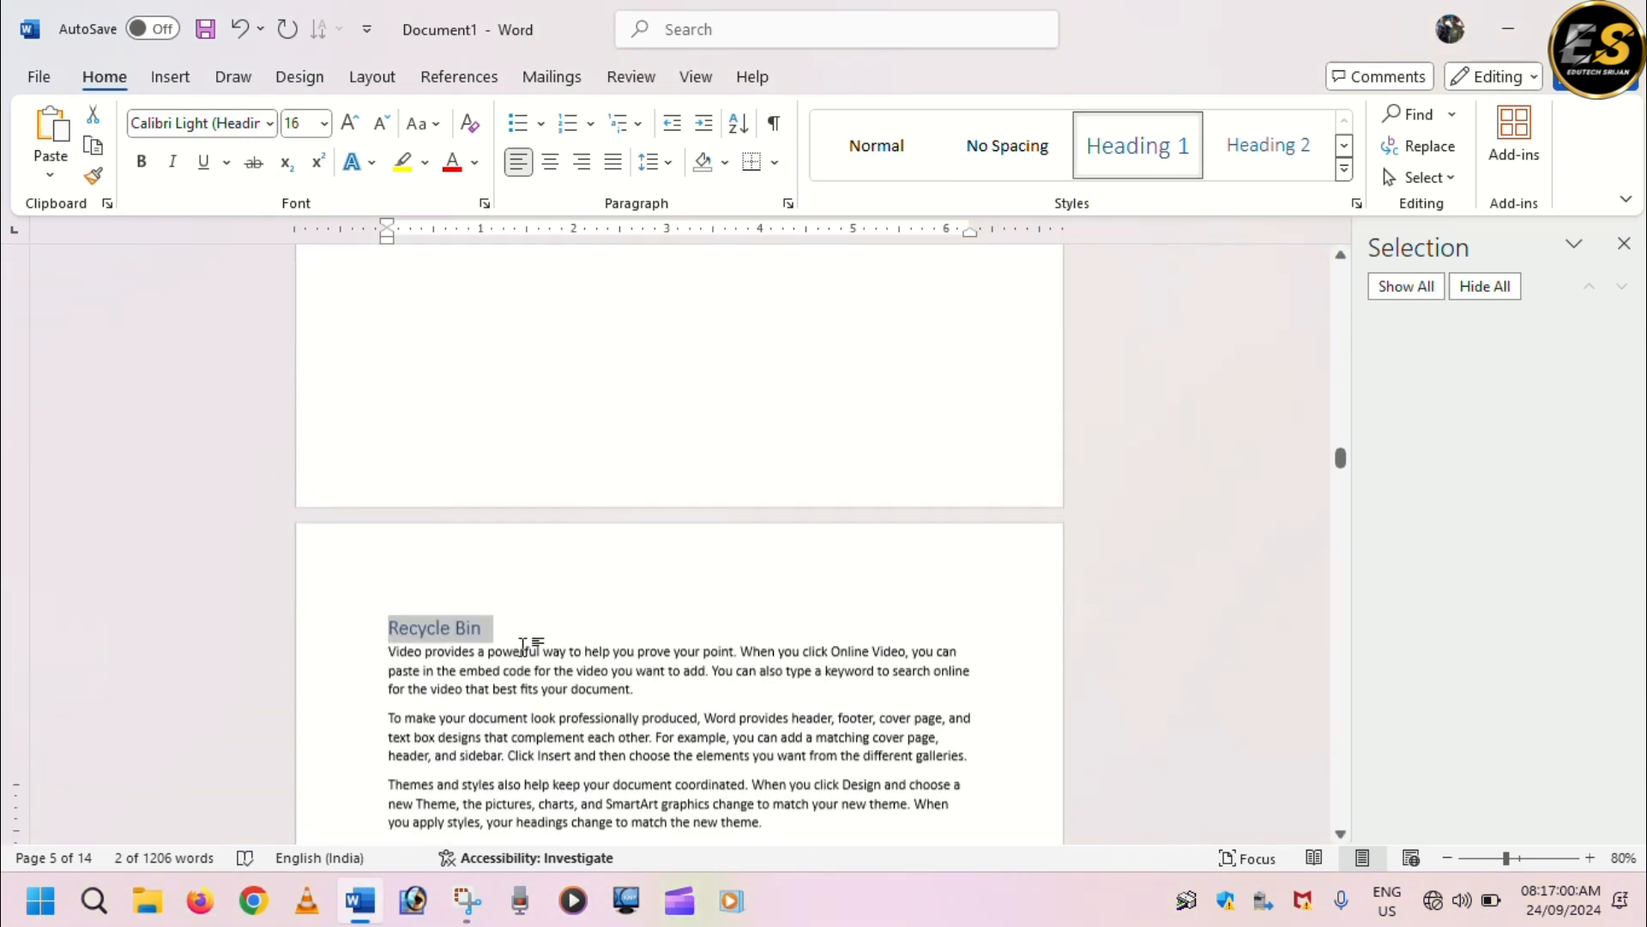
pyautogui.scroll(15, 522, 646)
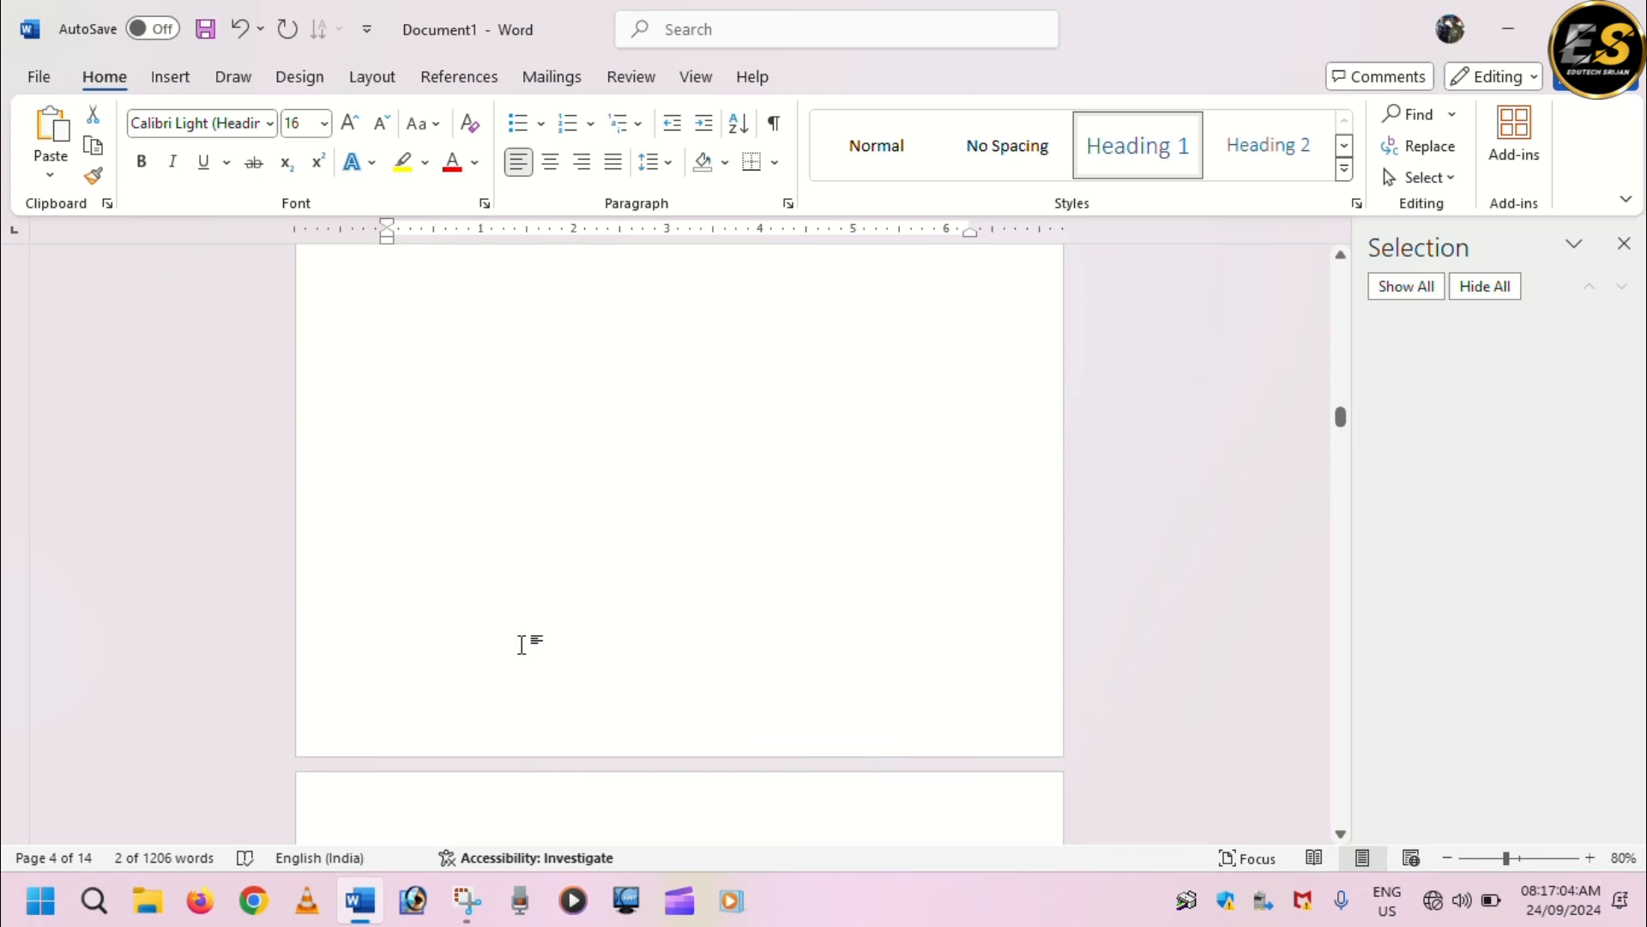
pyautogui.hotkey('ctrl', 'Home')
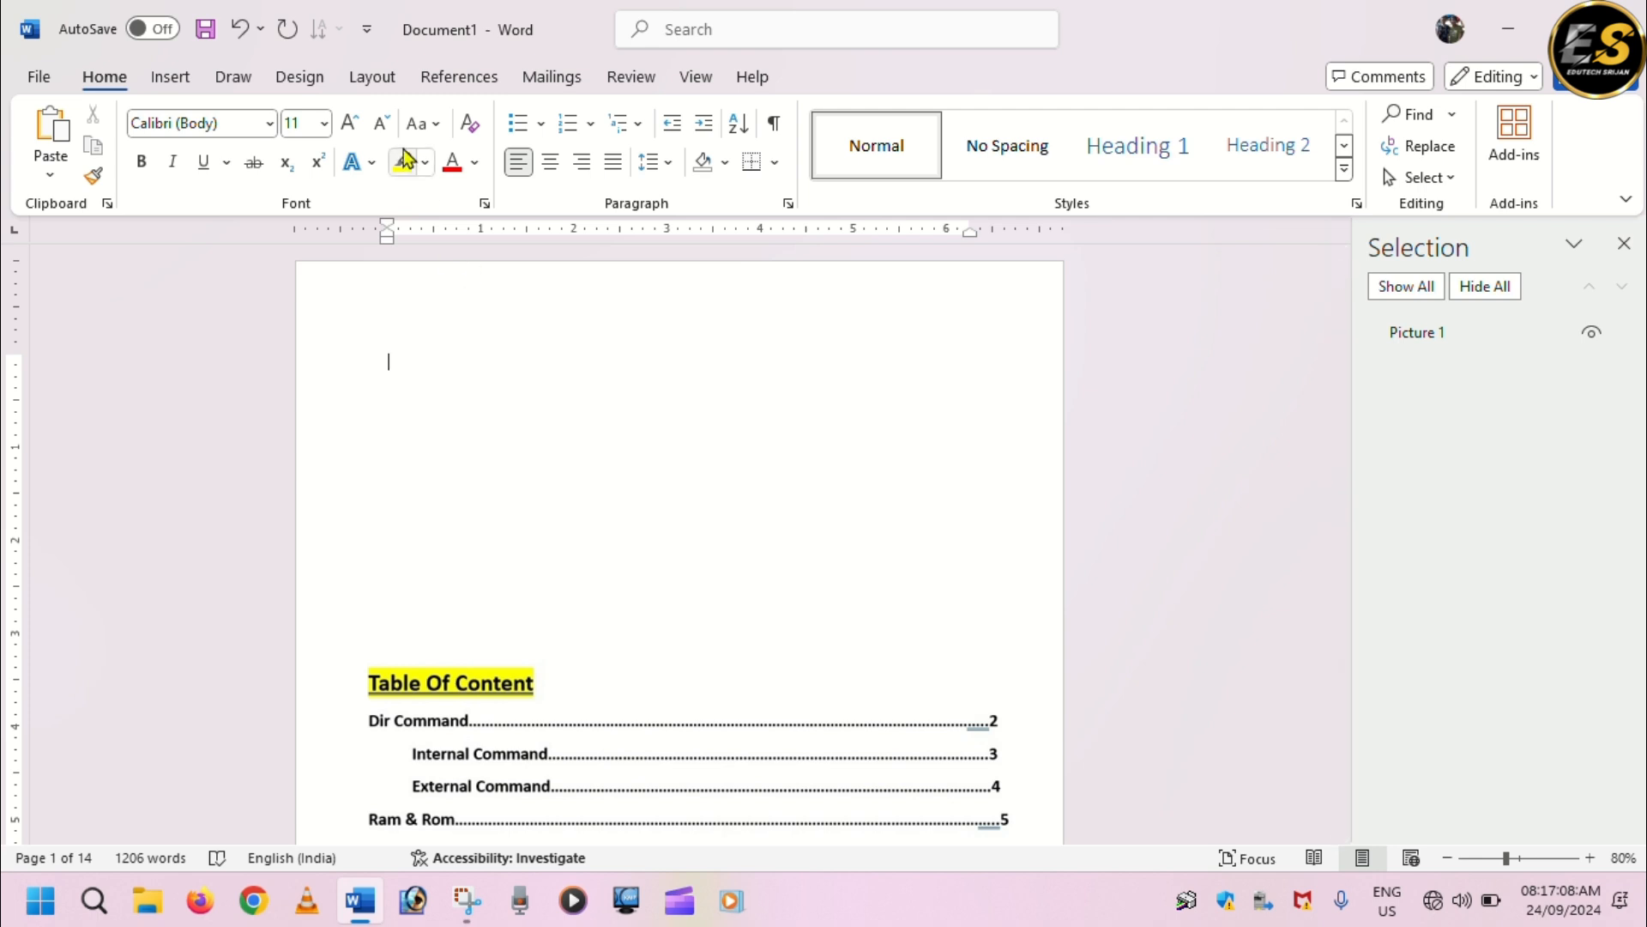
pyautogui.click(457, 77)
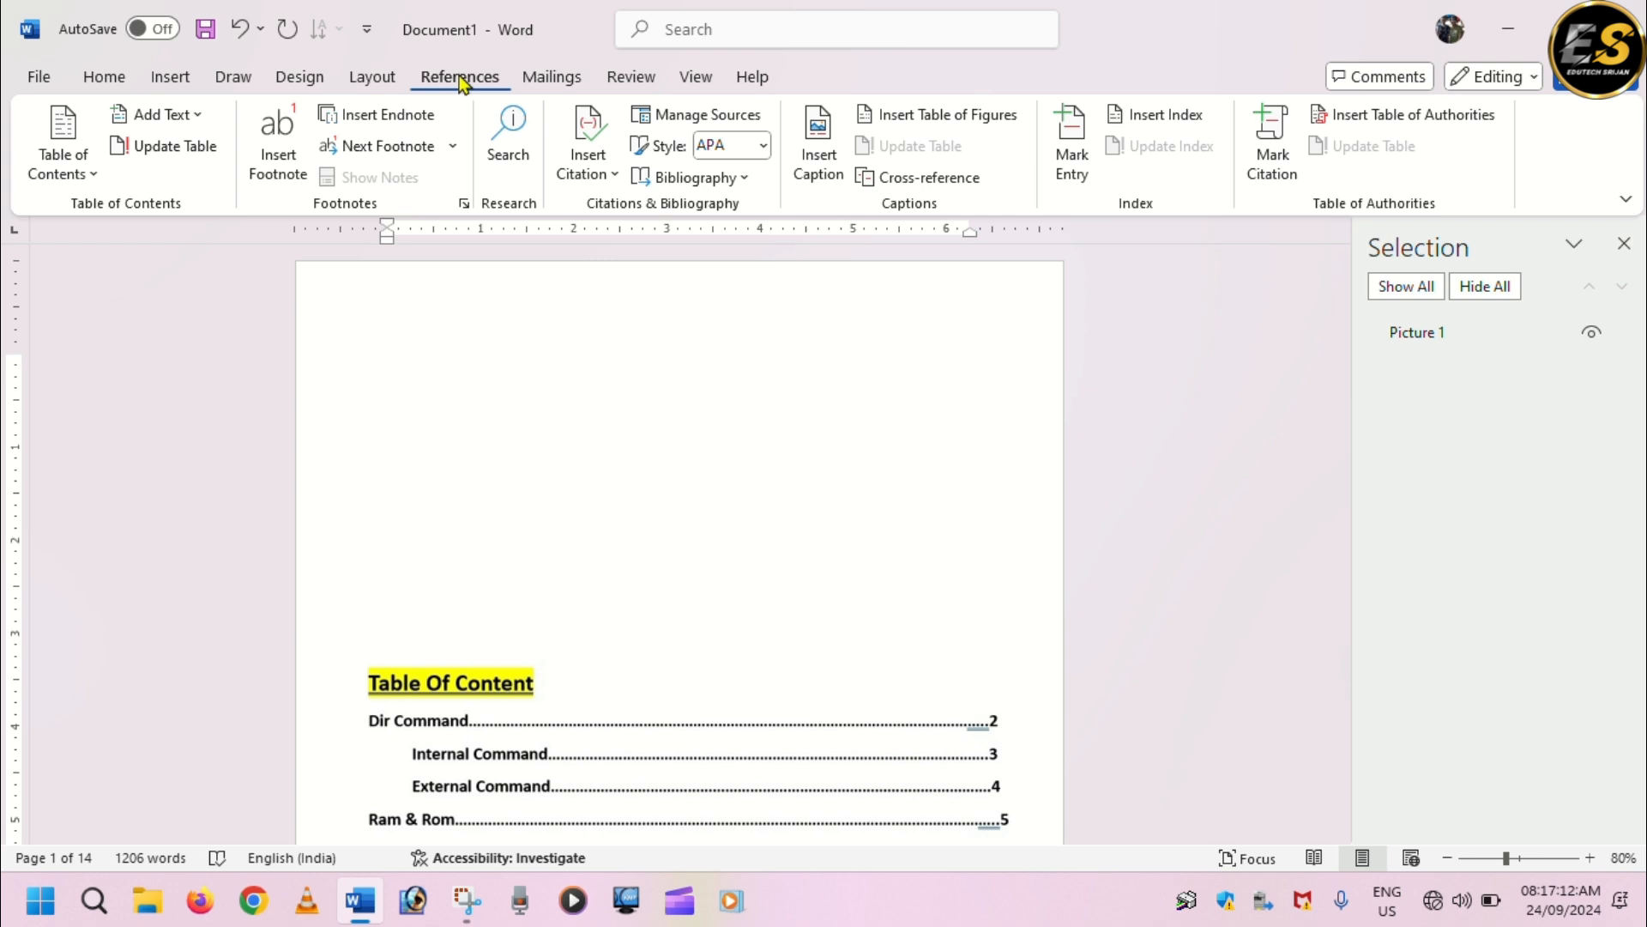
pyautogui.click(48, 173)
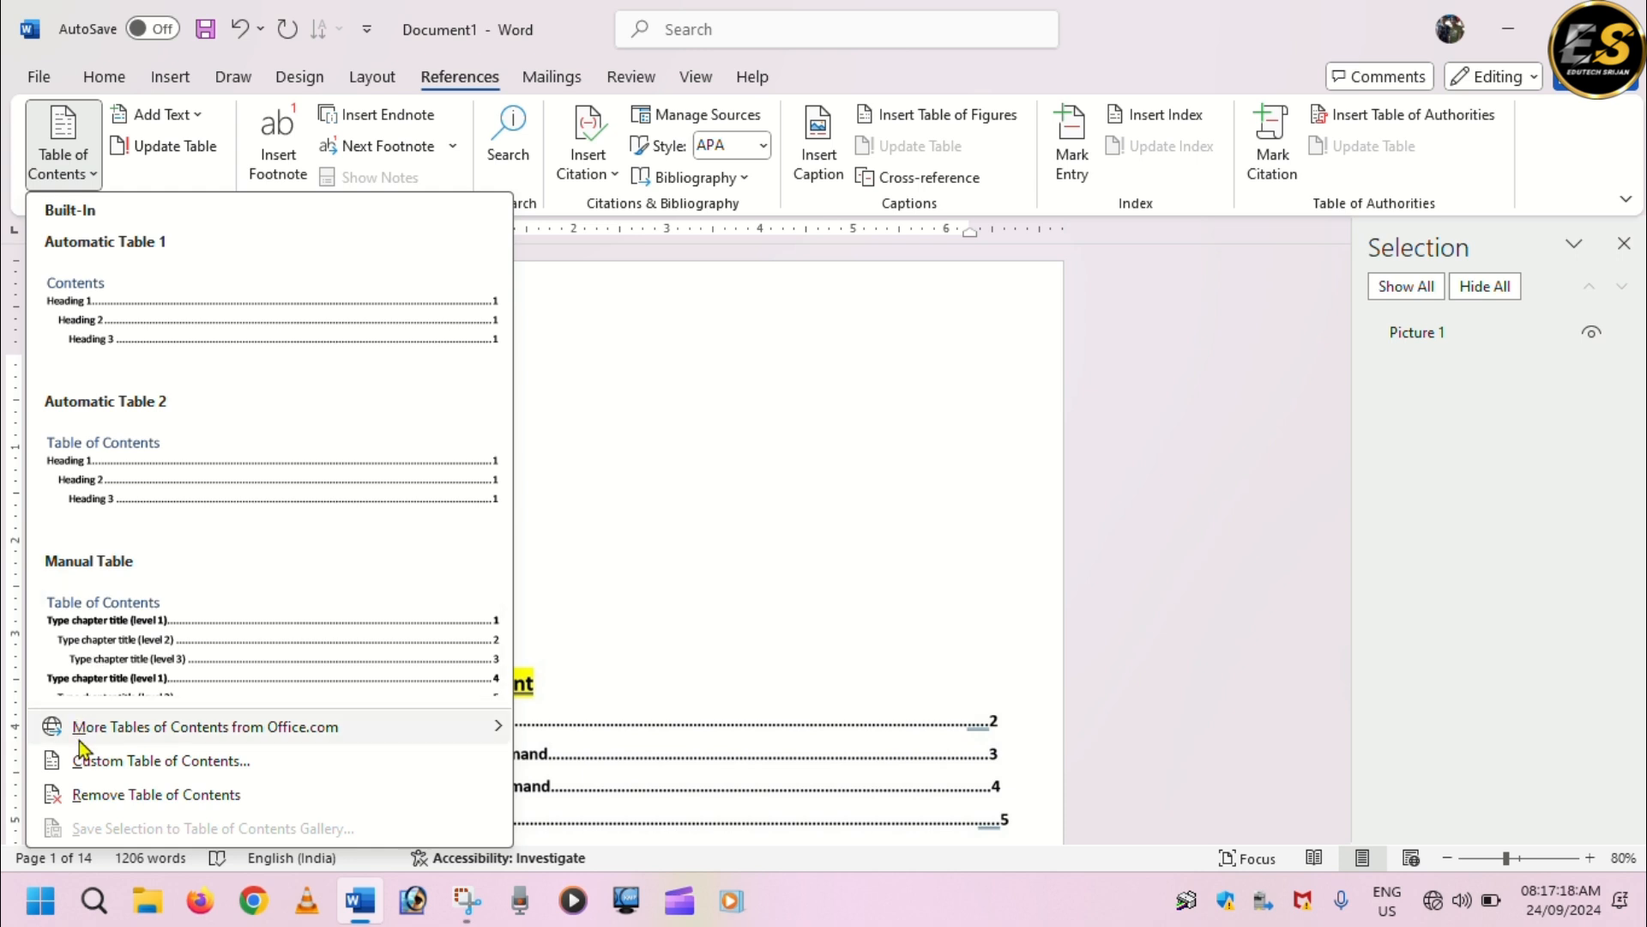
pyautogui.click(109, 763)
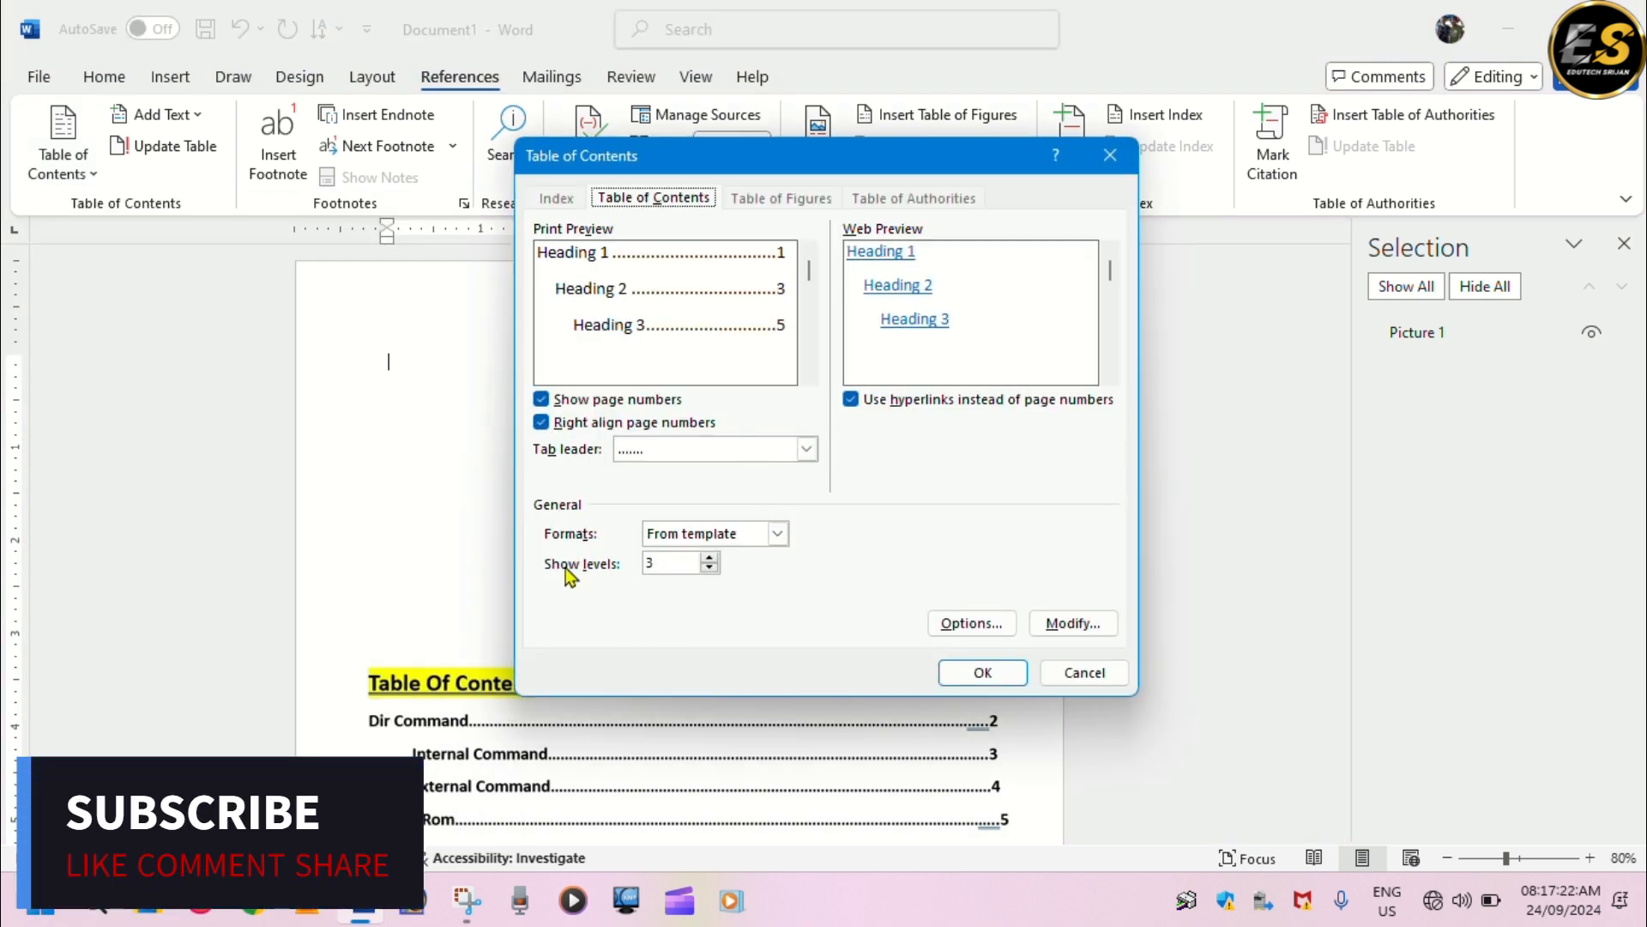
pyautogui.click(709, 568)
pyautogui.click(982, 672)
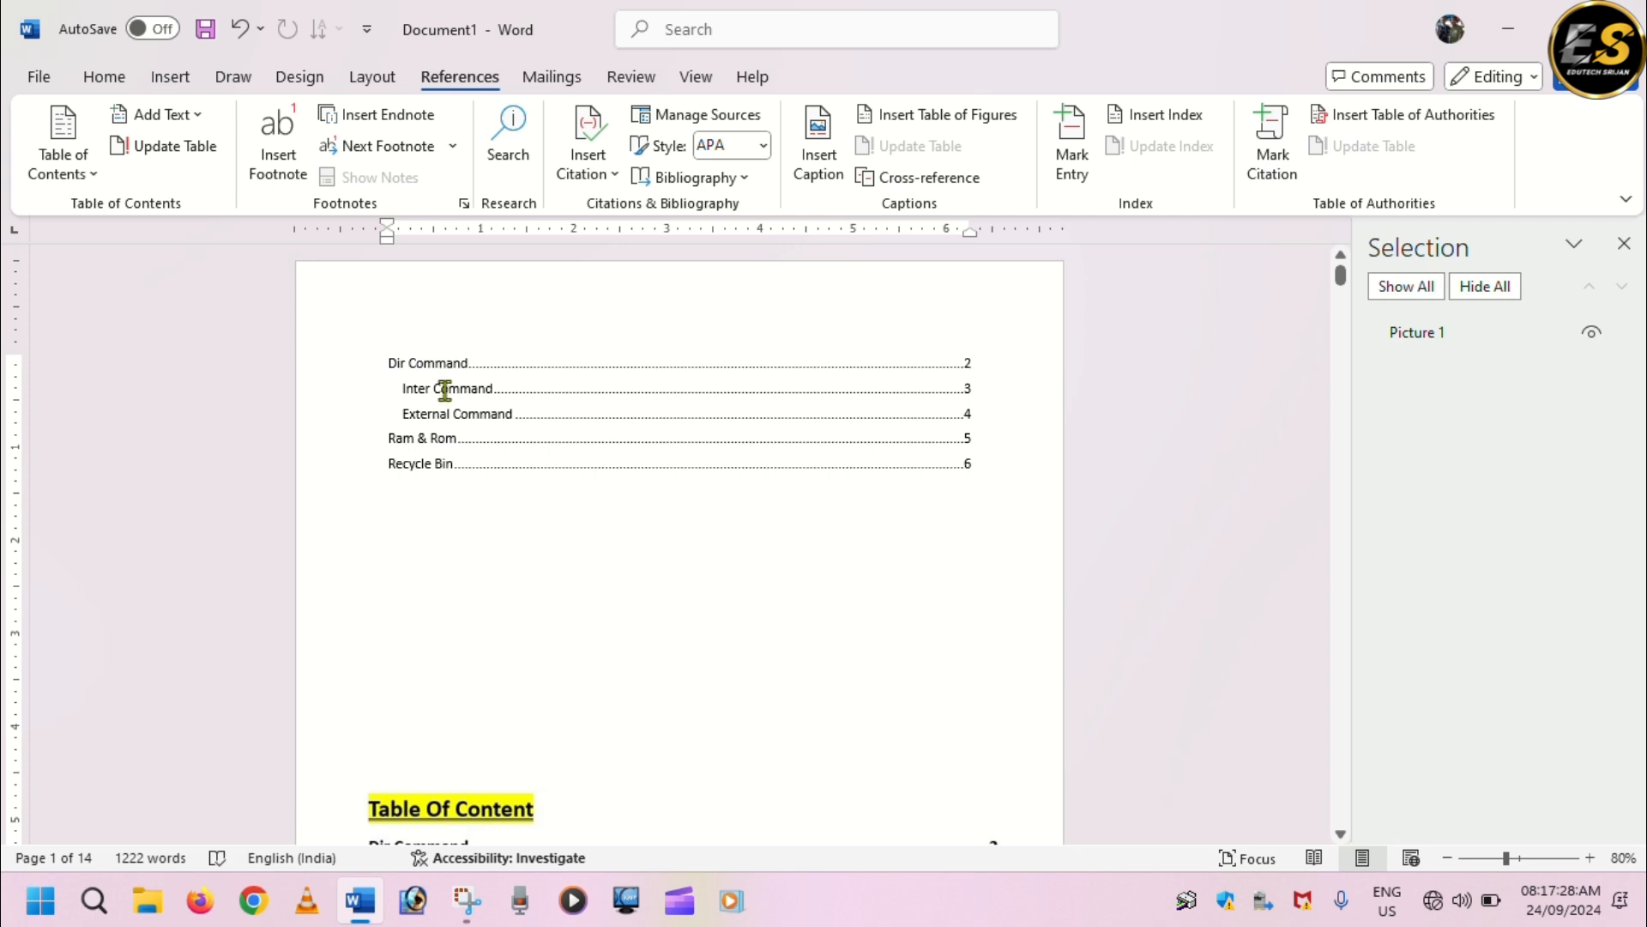
pyautogui.scroll(-3, 449, 644)
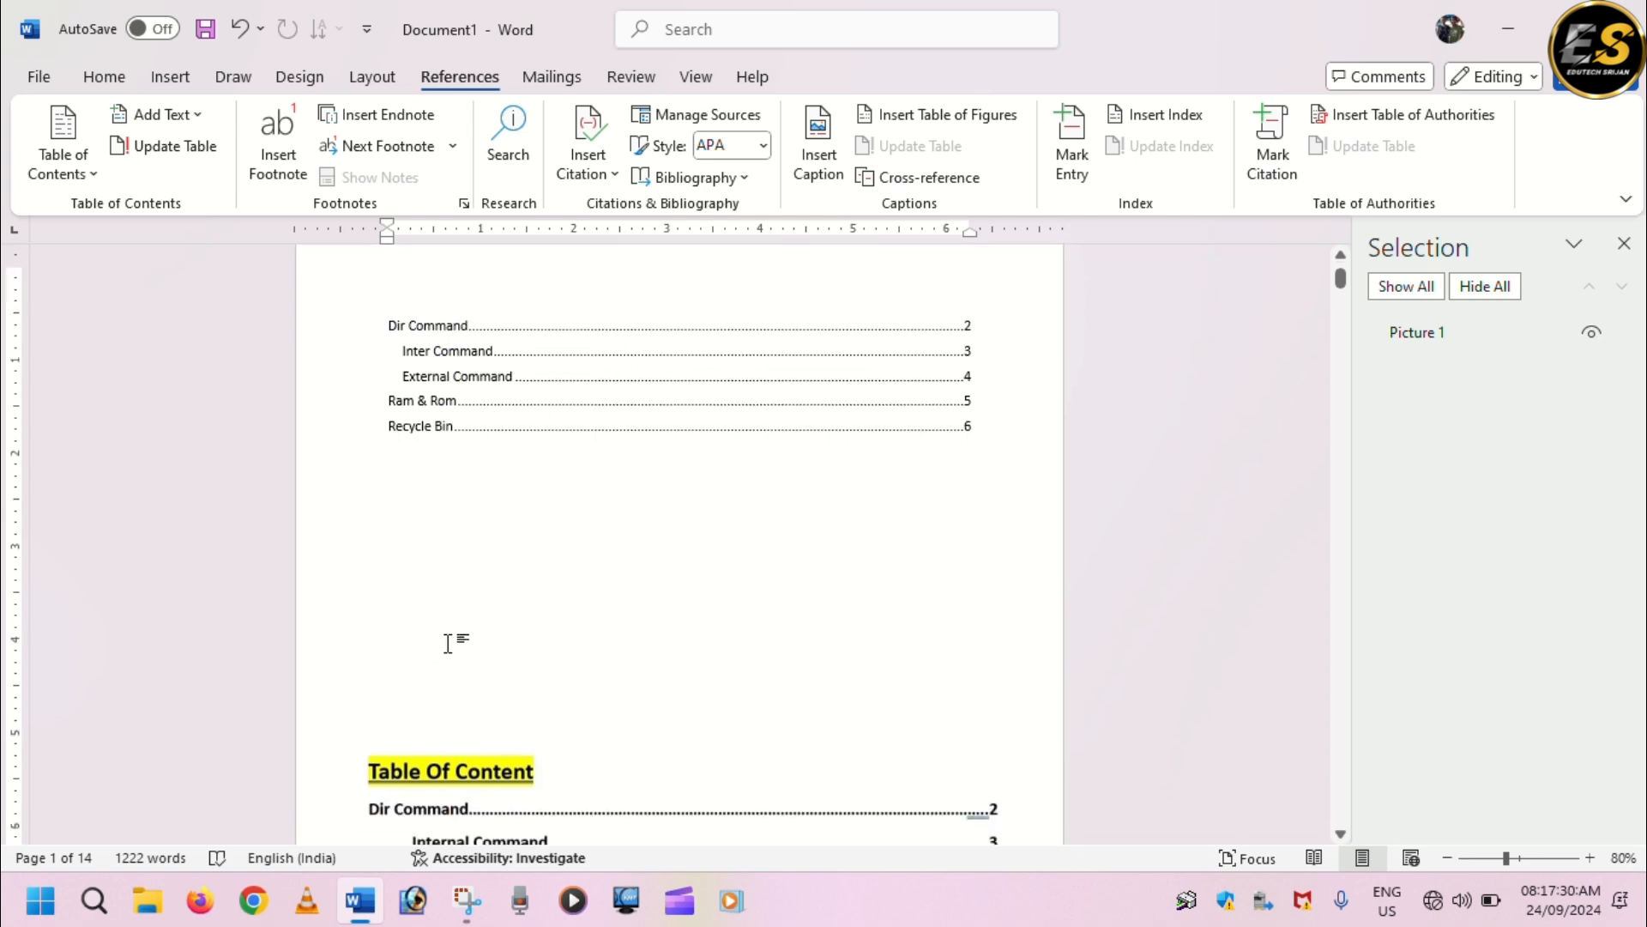
pyautogui.scroll(3, 448, 641)
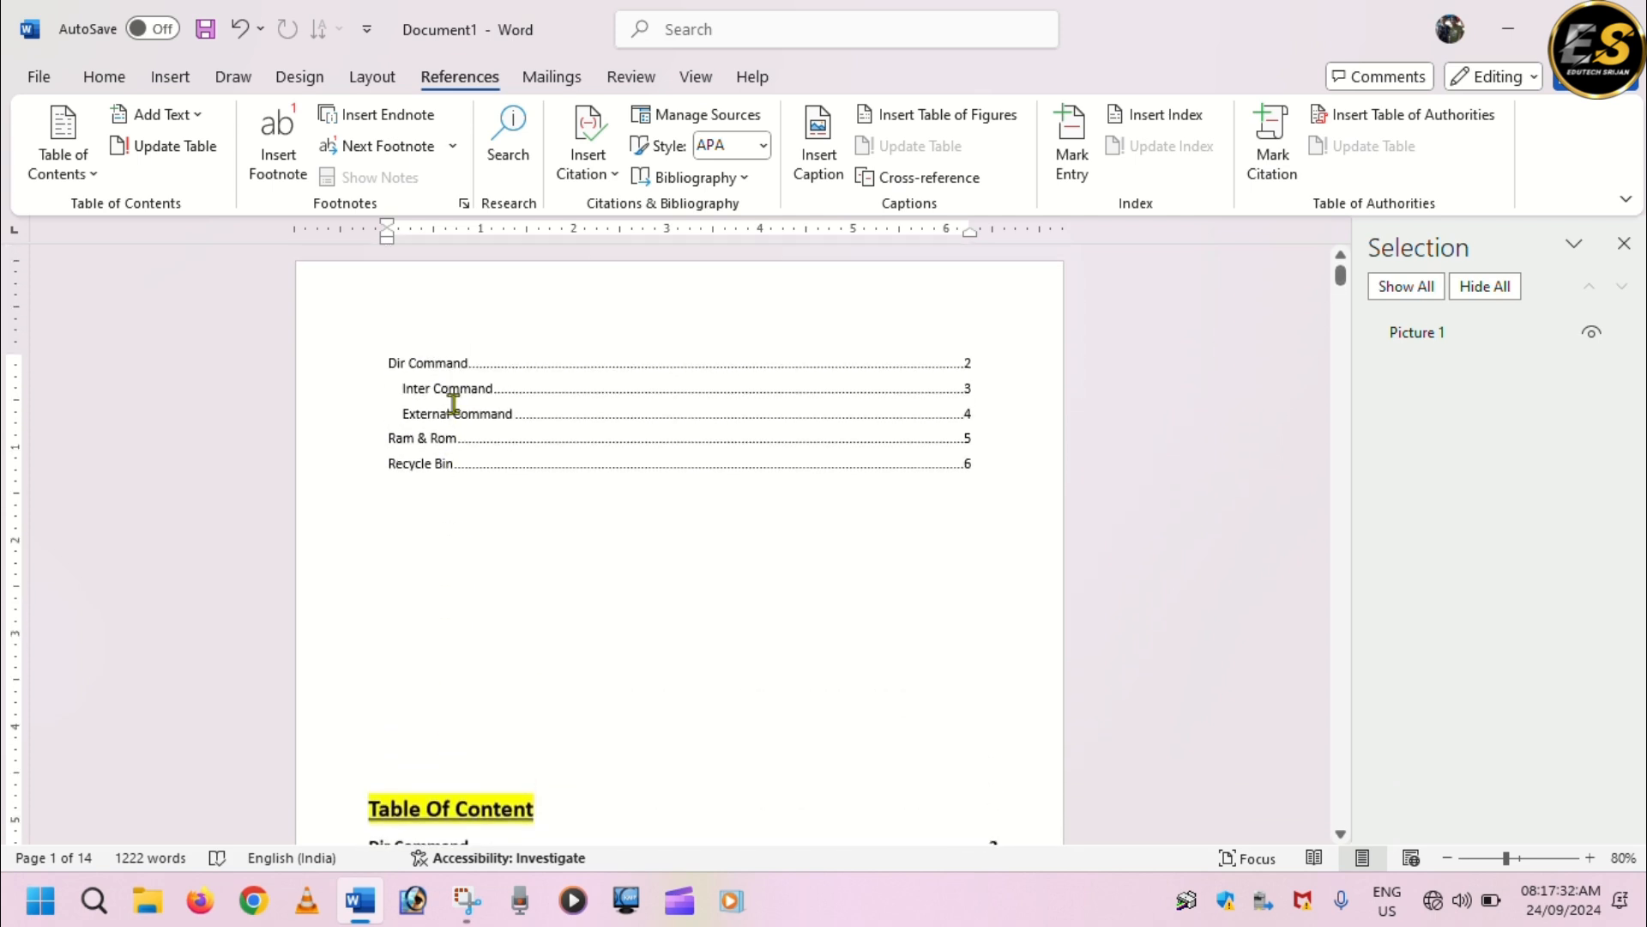
# Enlarge the table of contents and follow its "External Command" entry to the linked heading.
pyautogui.scroll(4, 598, 461)
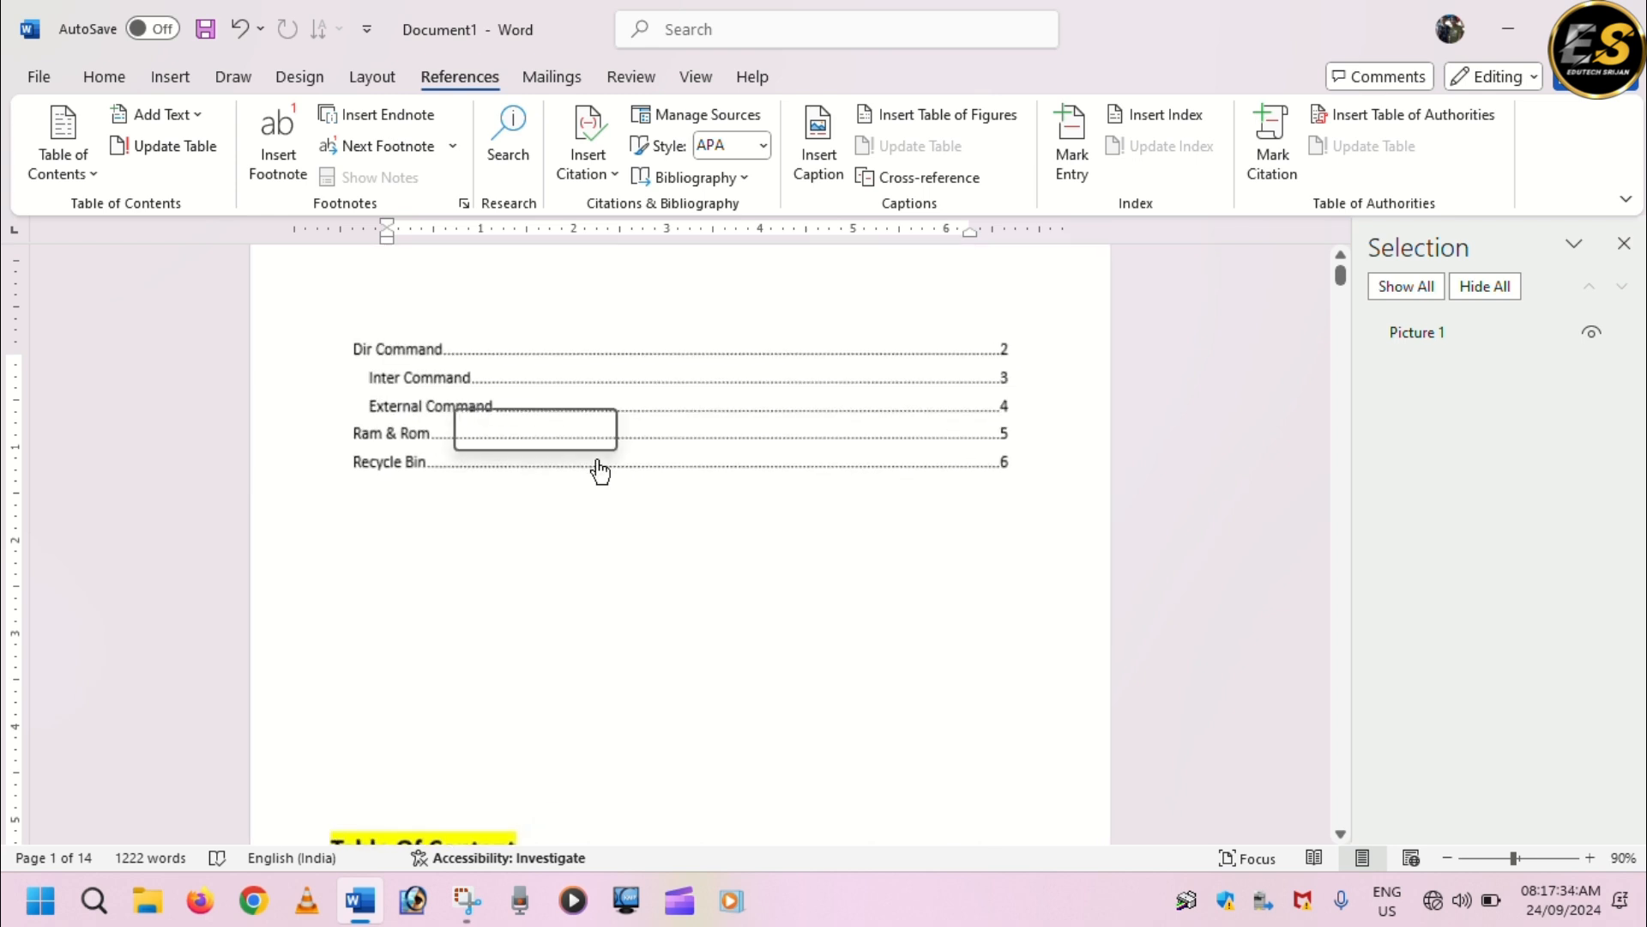
pyautogui.scroll(1, 600, 471)
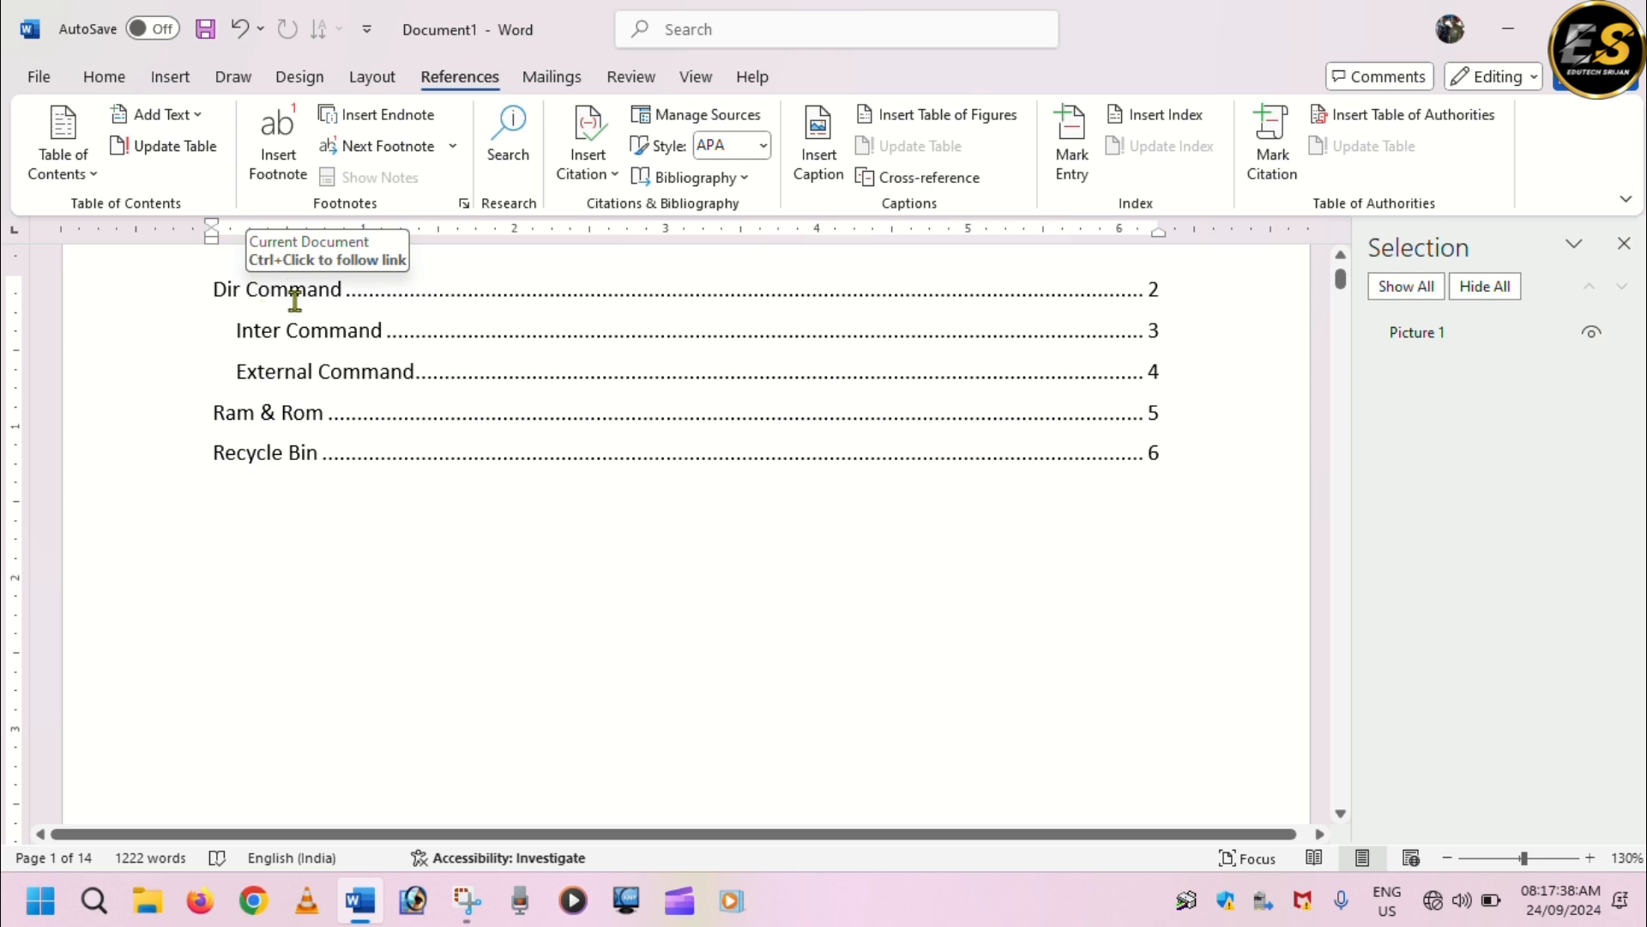
pyautogui.keyDown('ctrl'); pyautogui.click(336, 386); pyautogui.keyUp('ctrl')
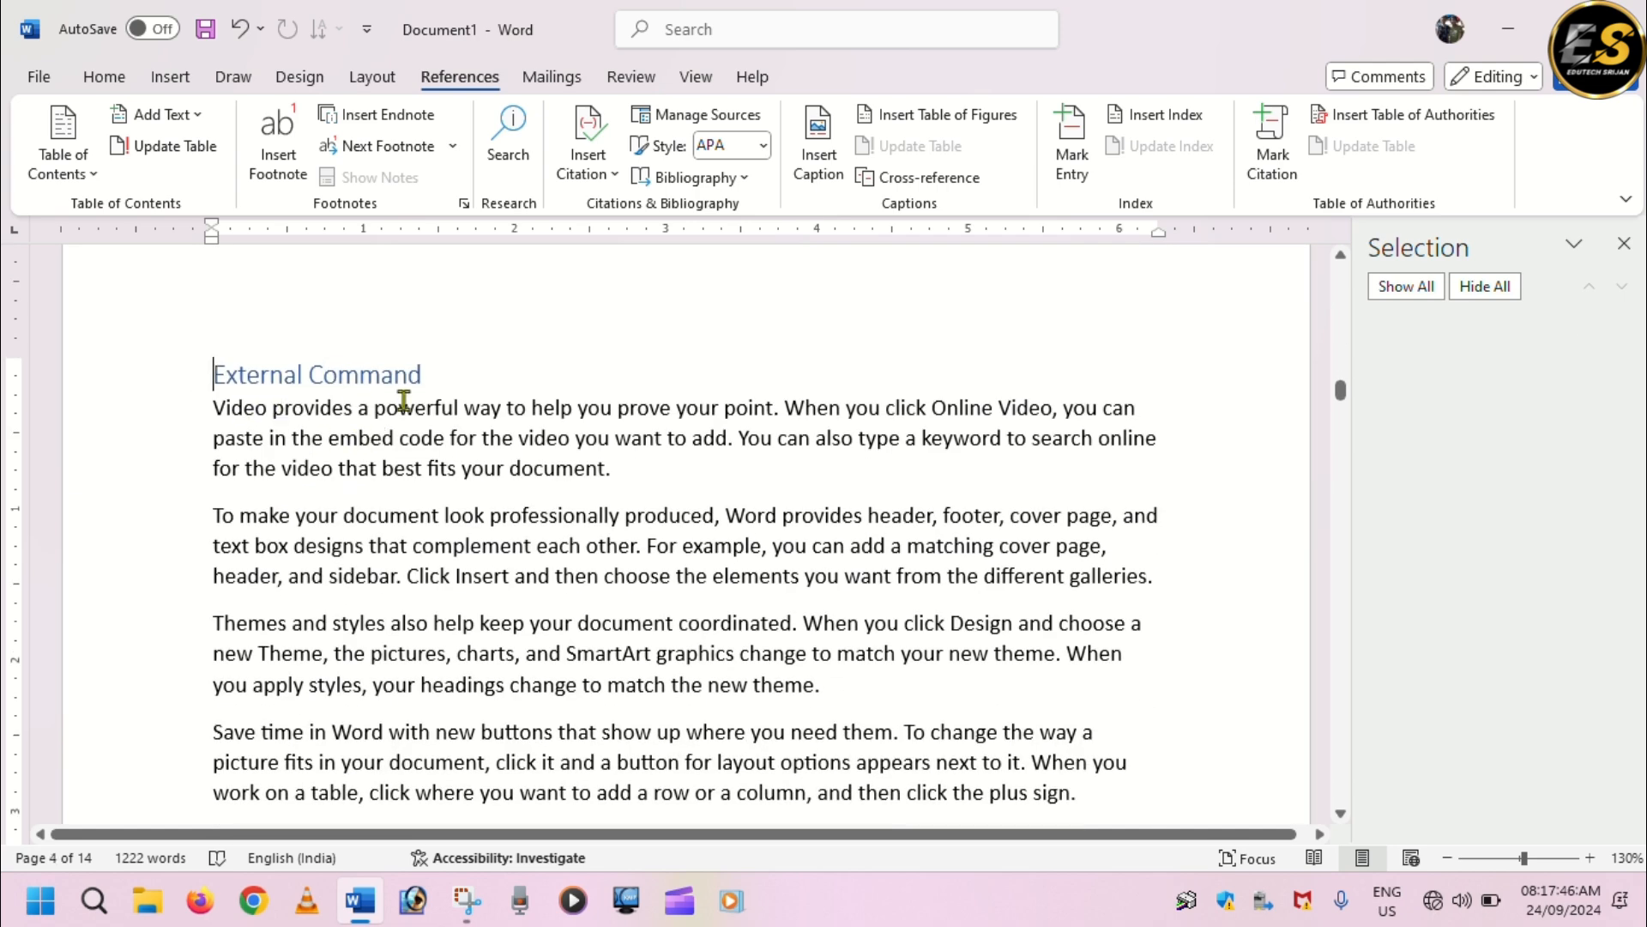
# Go back from the "External Command" page toward the table of contents, checking the "Inter Command" and "Dir Command" headings.
pyautogui.scroll(5, 610, 511)
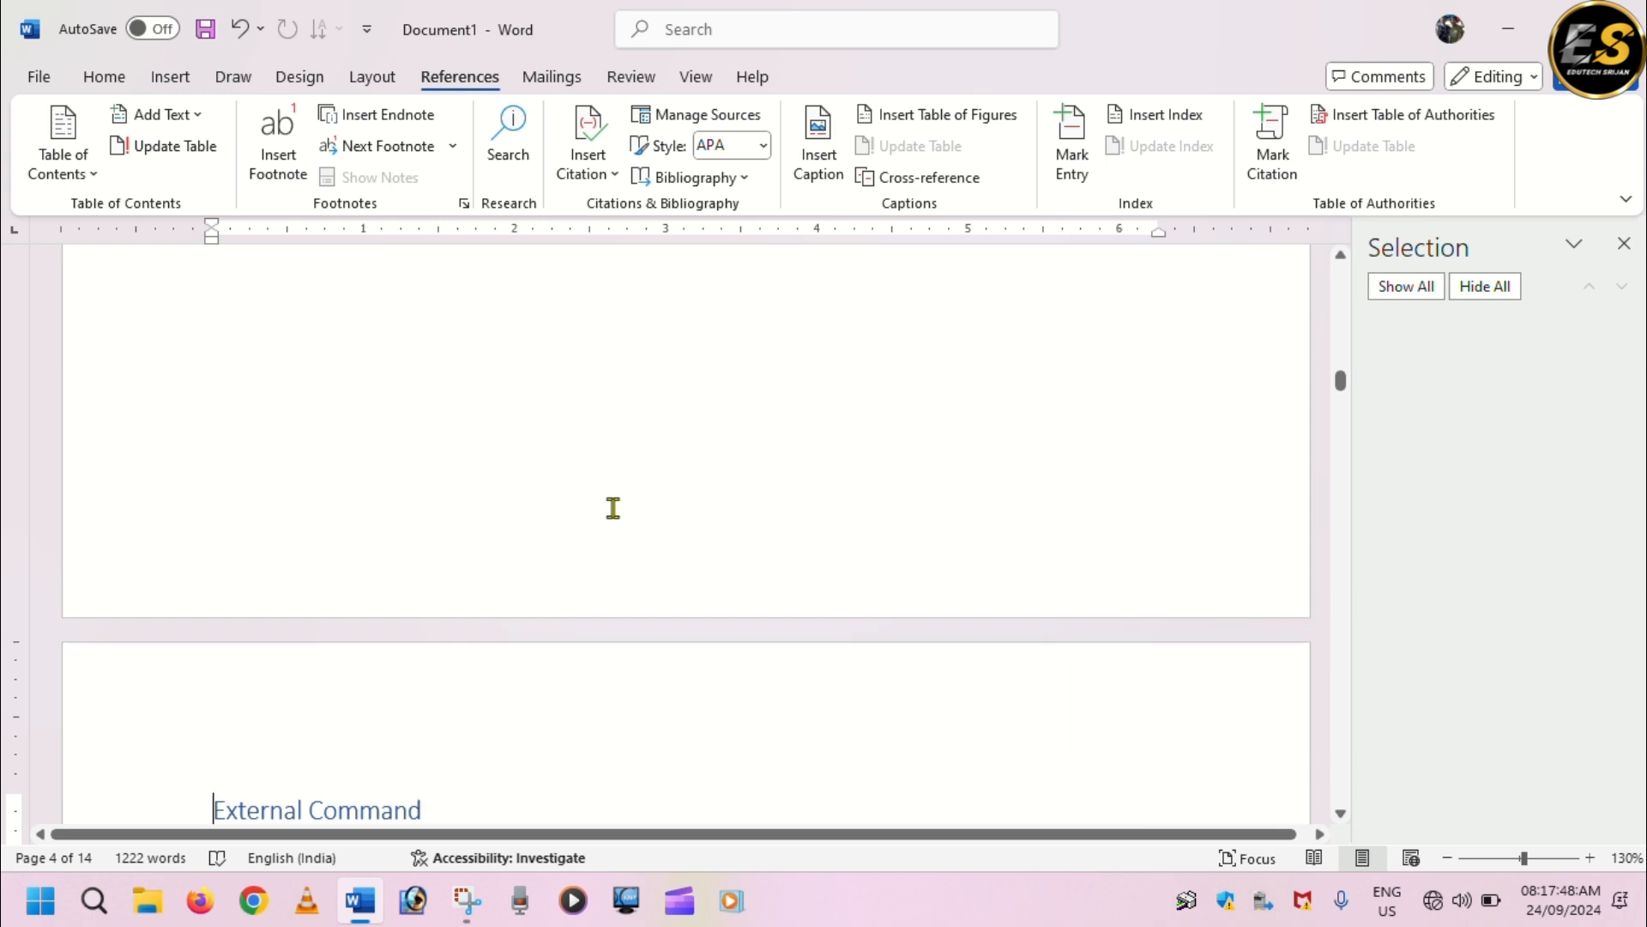
pyautogui.scroll(3, 613, 508)
pyautogui.scroll(5, 610, 506)
pyautogui.scroll(1, 610, 506)
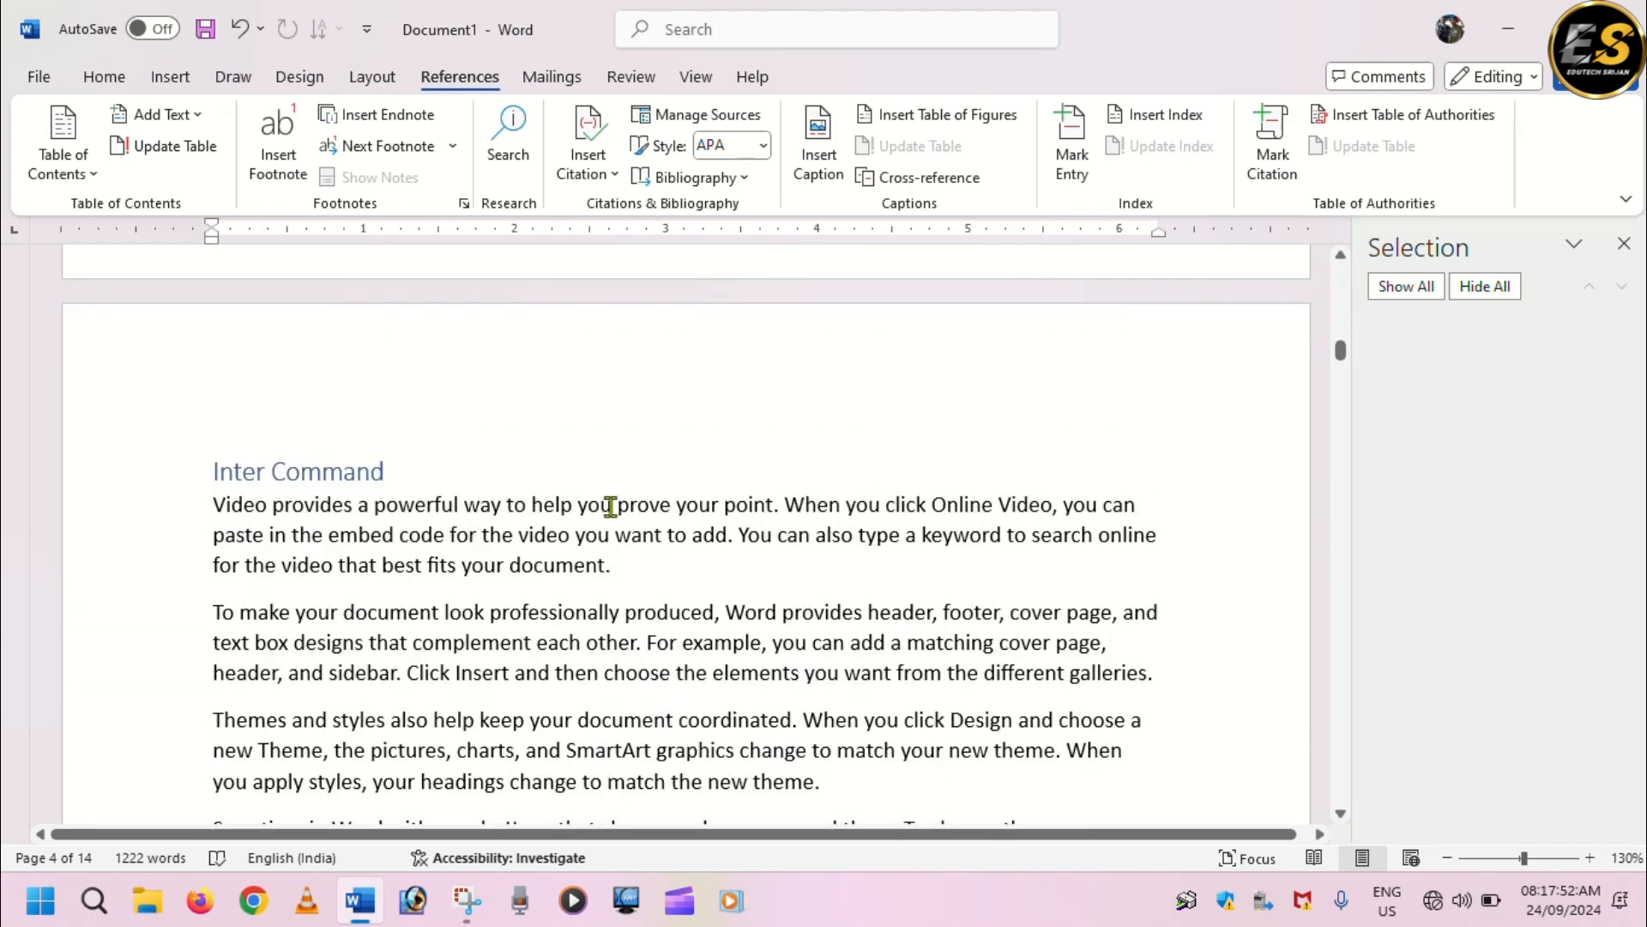
pyautogui.scroll(2, 611, 507)
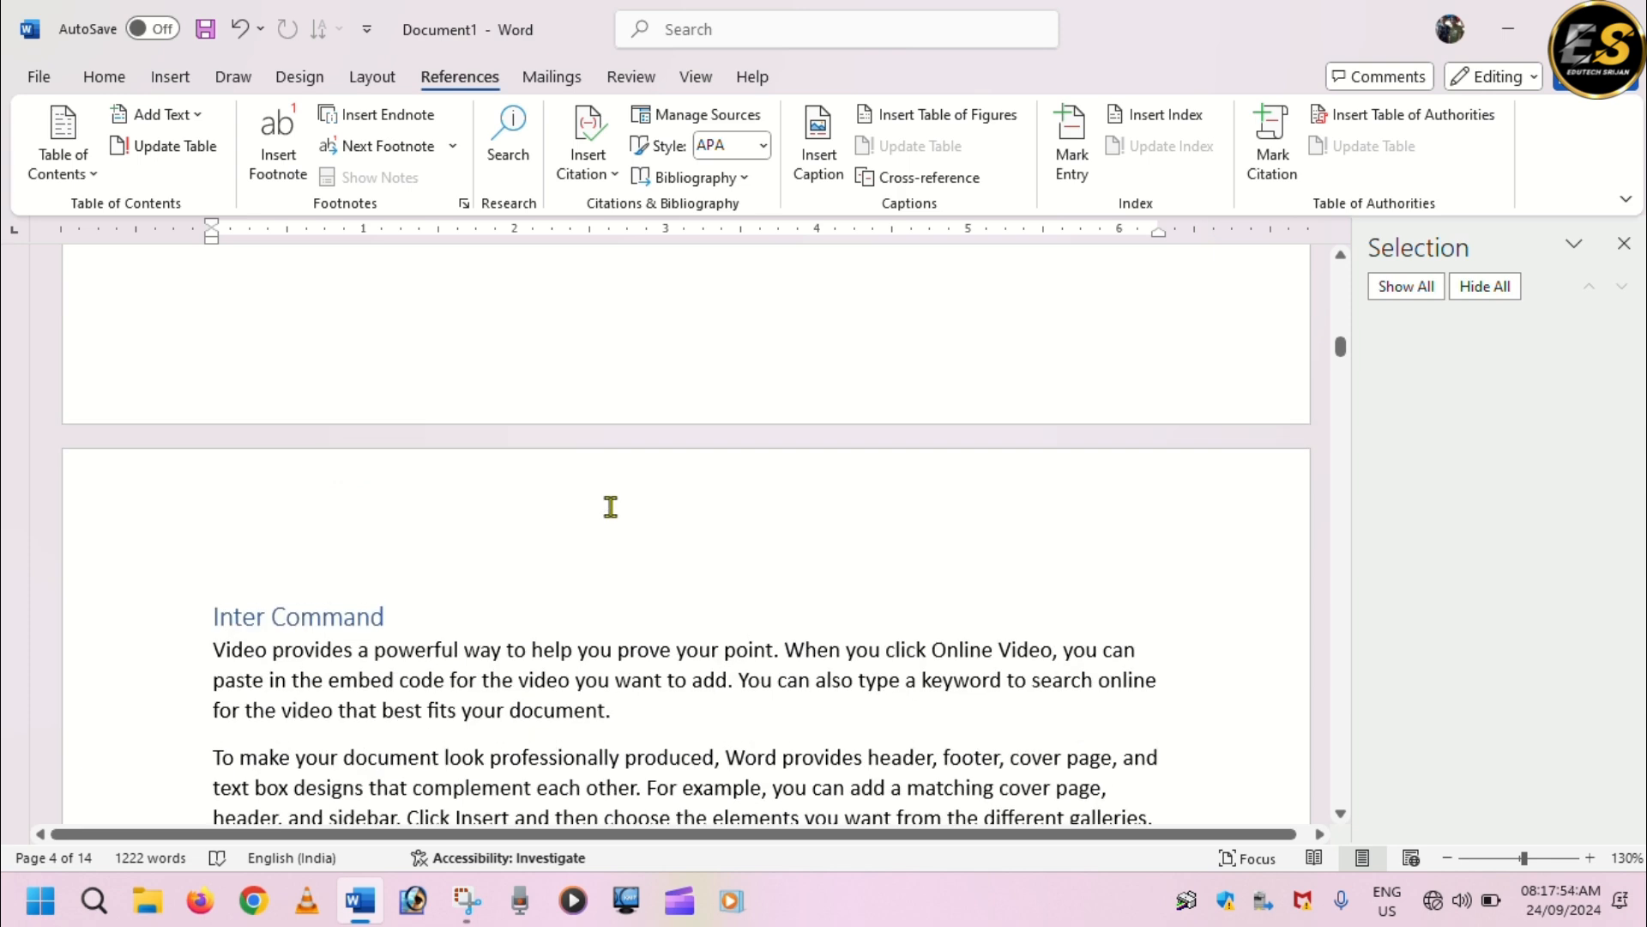
pyautogui.scroll(6, 611, 506)
pyautogui.scroll(9, 609, 507)
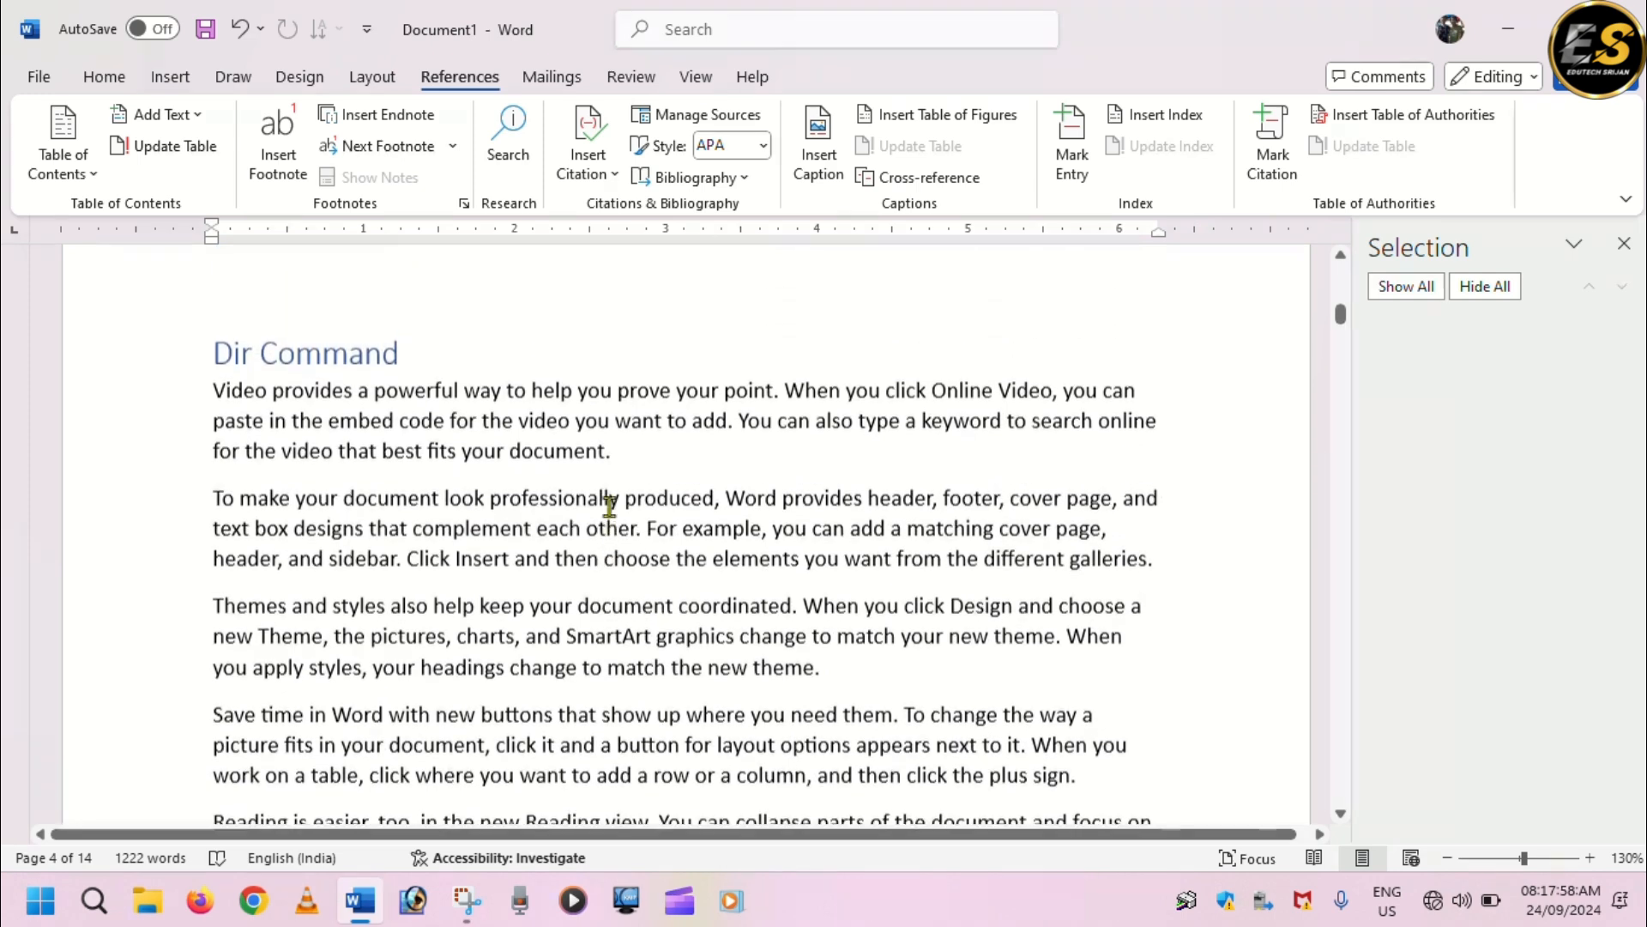
pyautogui.scroll(1, 609, 506)
pyautogui.scroll(2, 609, 506)
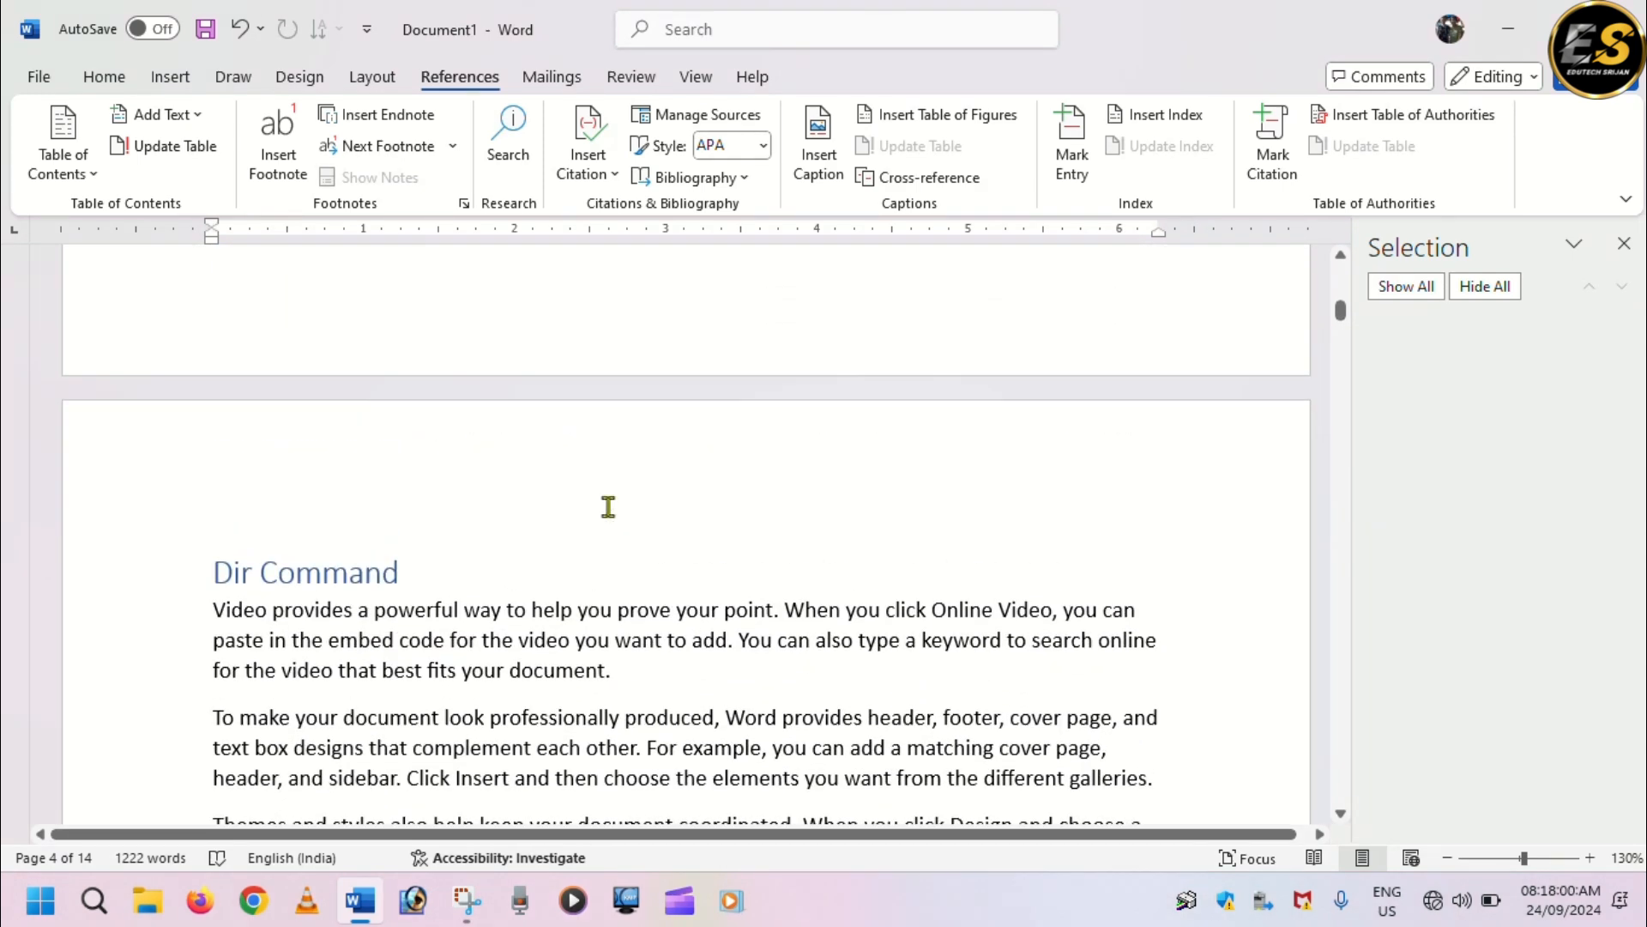